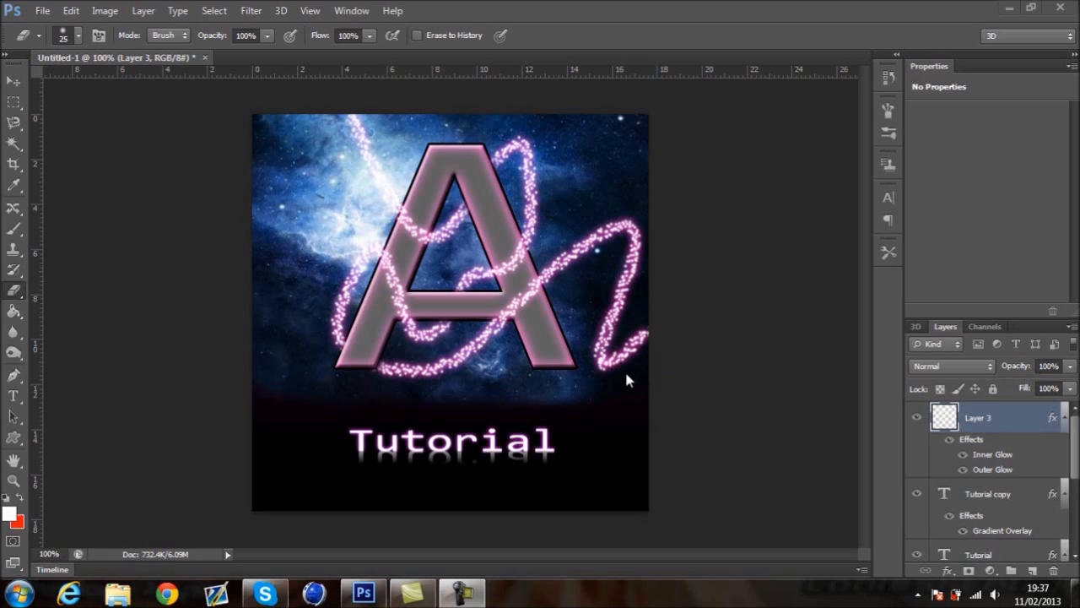
- Create a 500 × 500 pixel document with a white background and convert its Background into the editable Layer 0
click(51, 11)
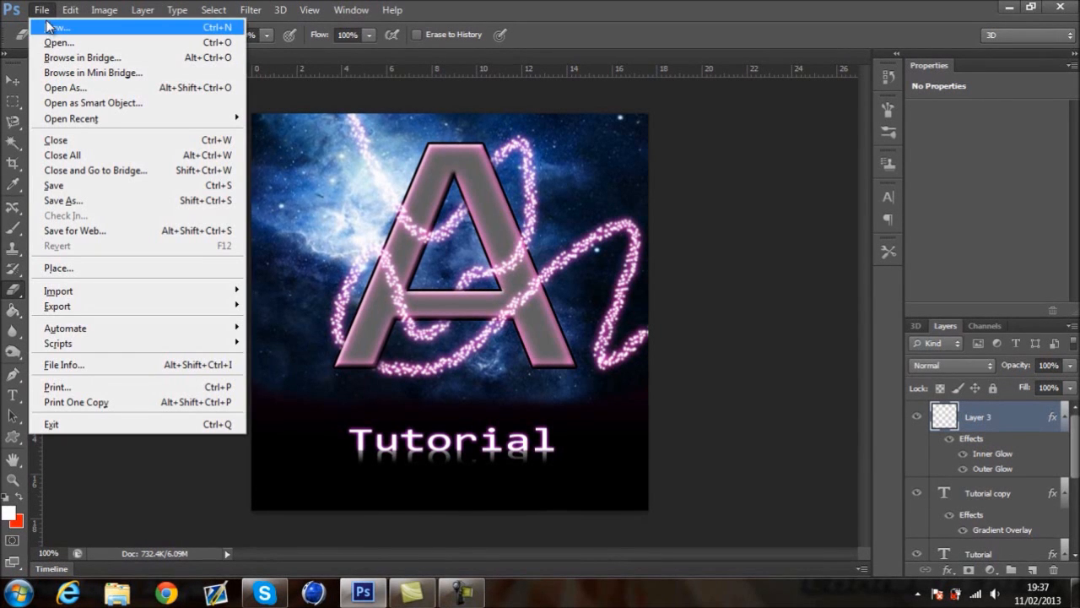
click(53, 29)
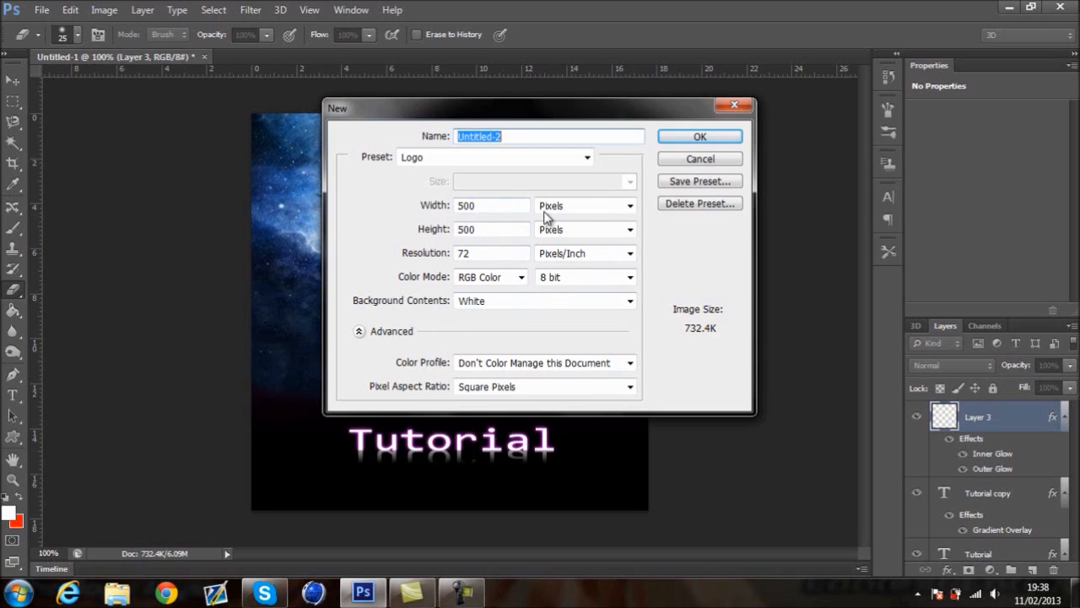
click(676, 141)
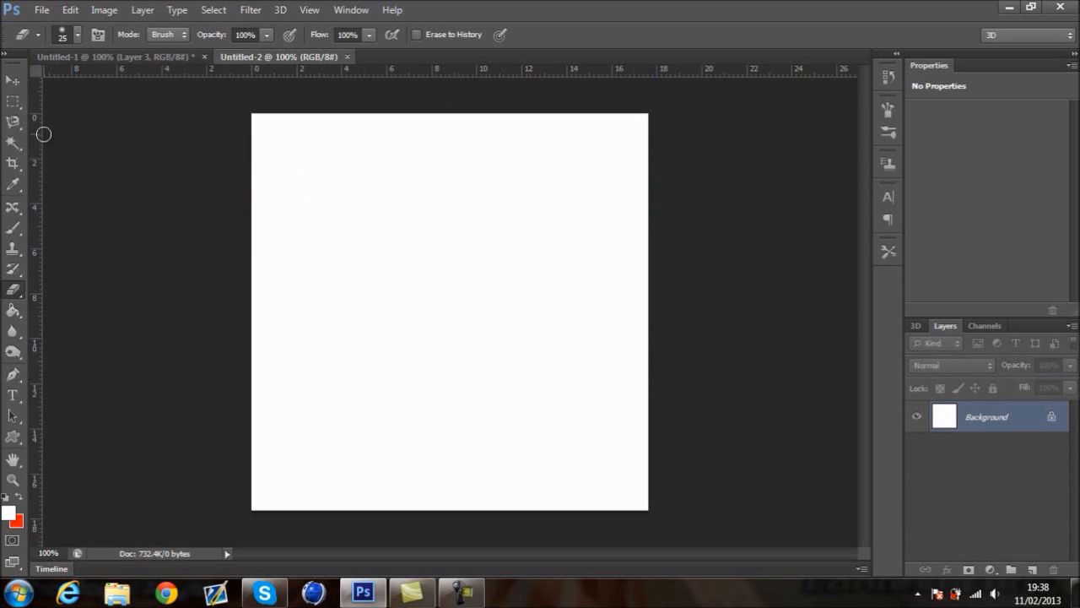
click(13, 80)
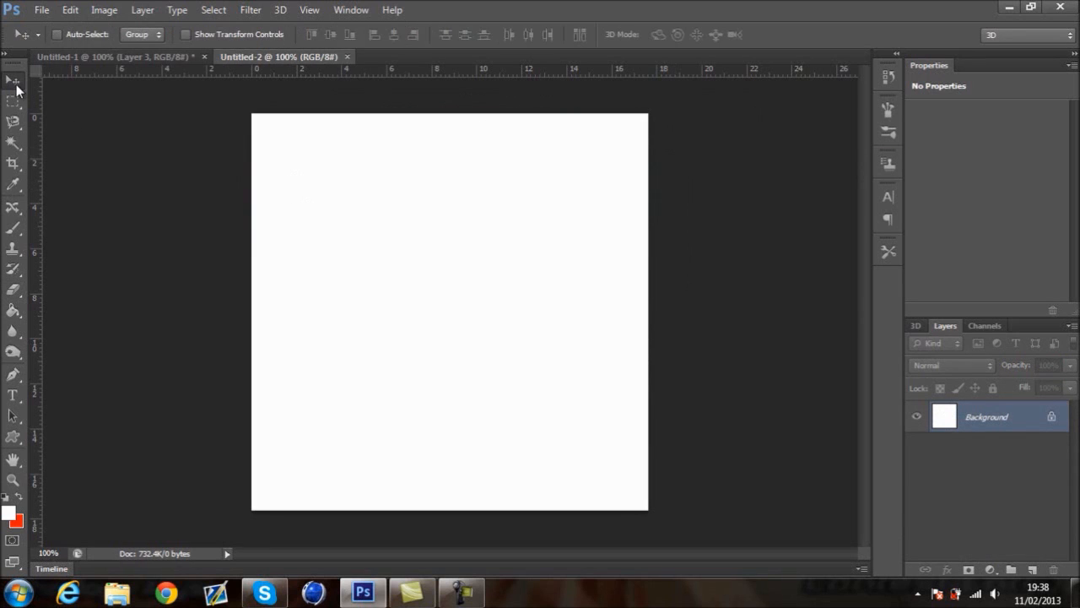
double_click(1035, 426)
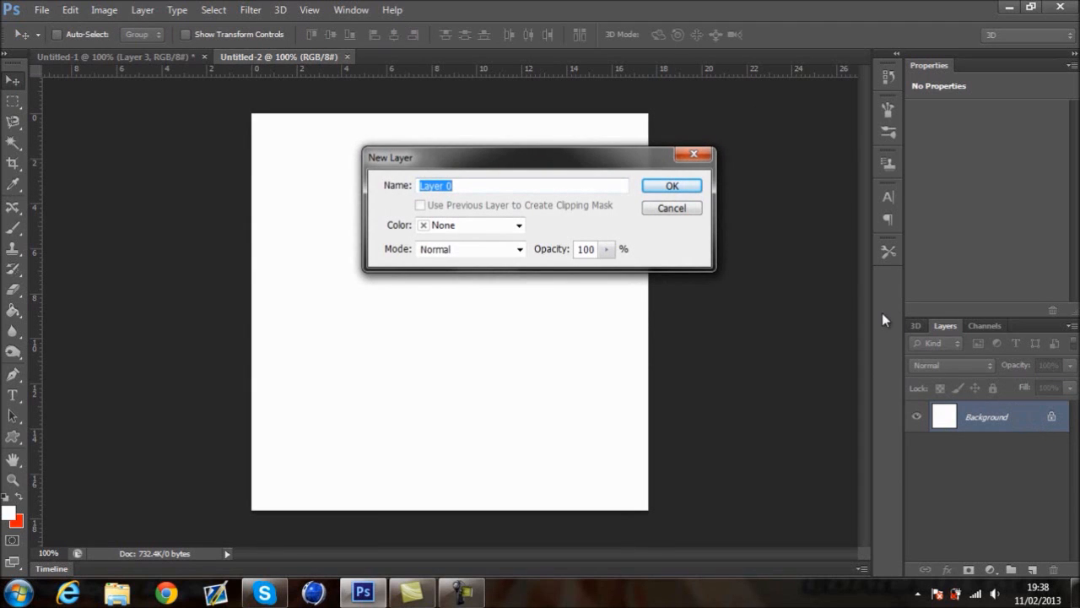
click(688, 187)
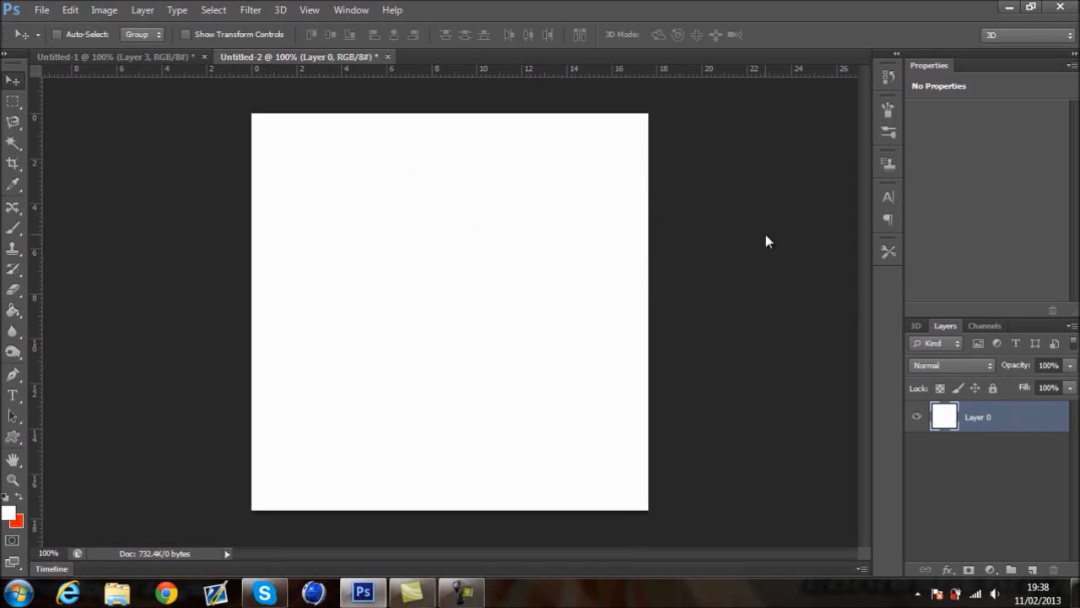
- Apply a linear Gradient Overlay to Layer 0, running from black at the base to dark purple above
double_click(1028, 422)
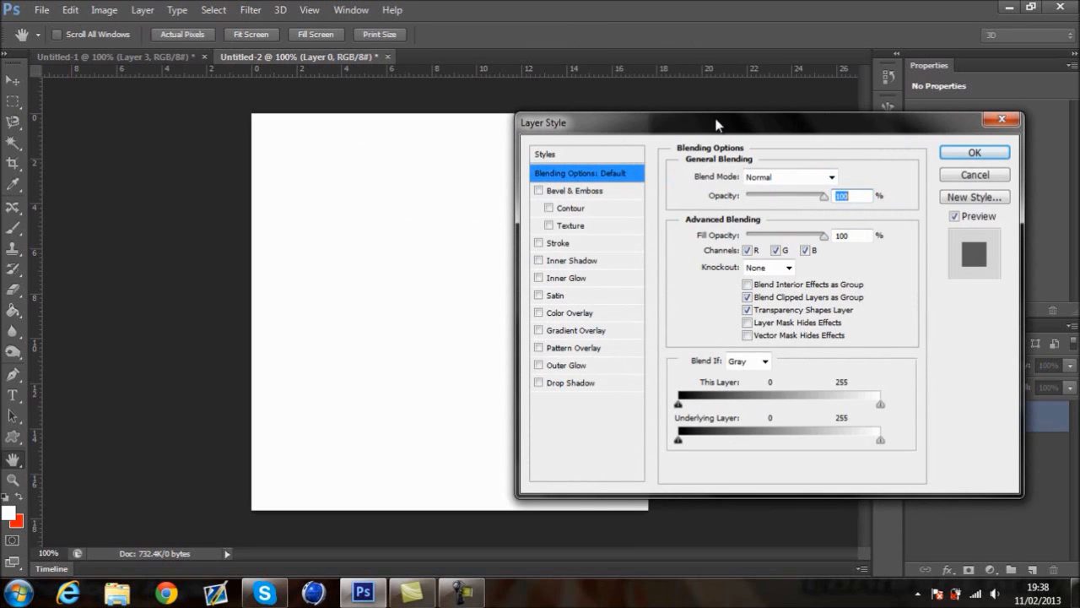
drag(714, 125, 629, 115)
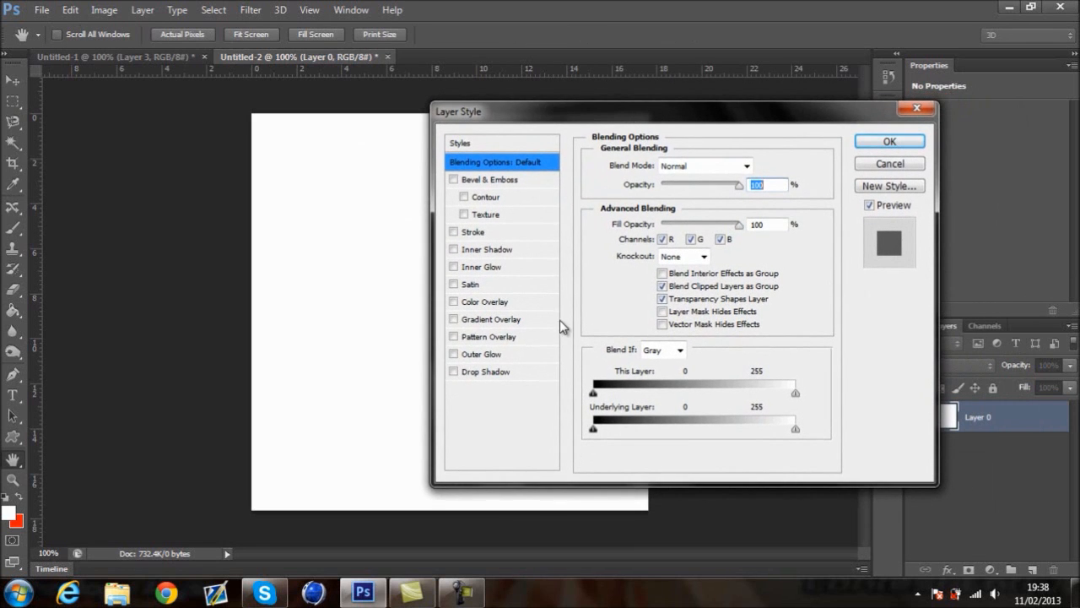
click(511, 326)
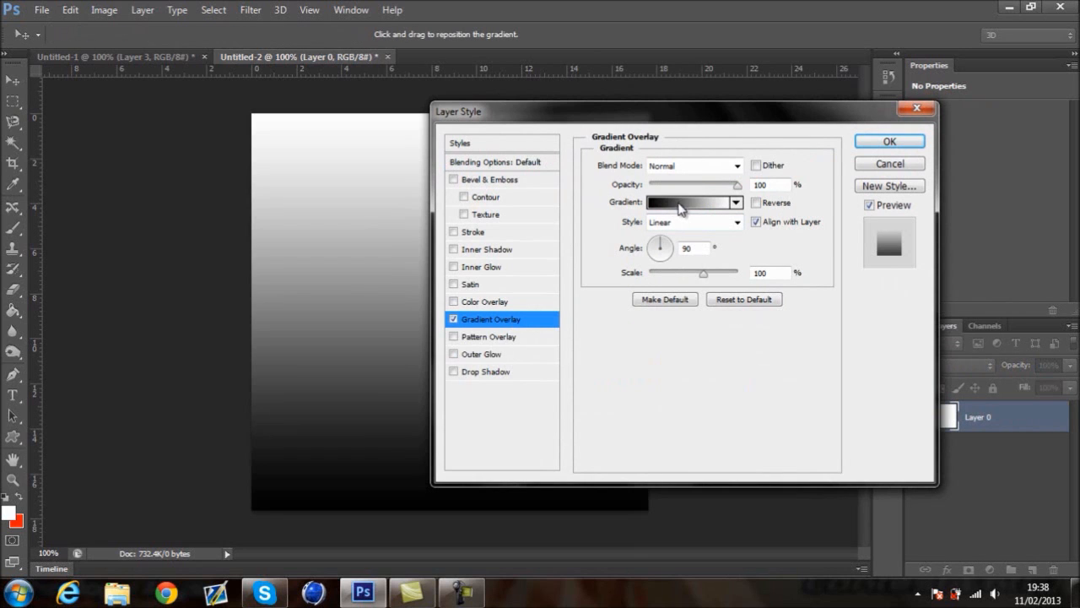
click(684, 206)
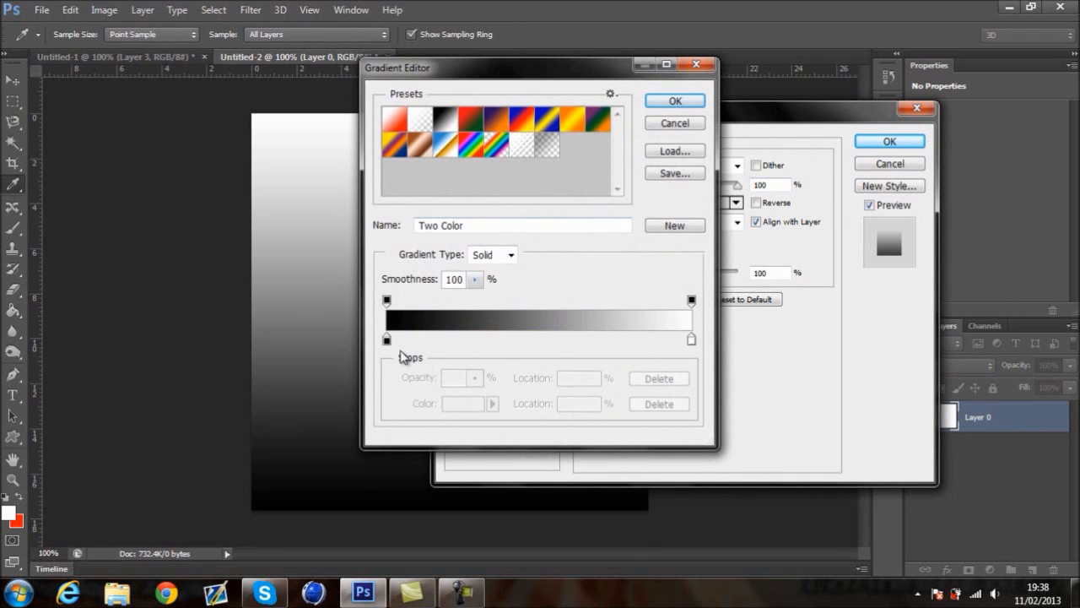
double_click(692, 340)
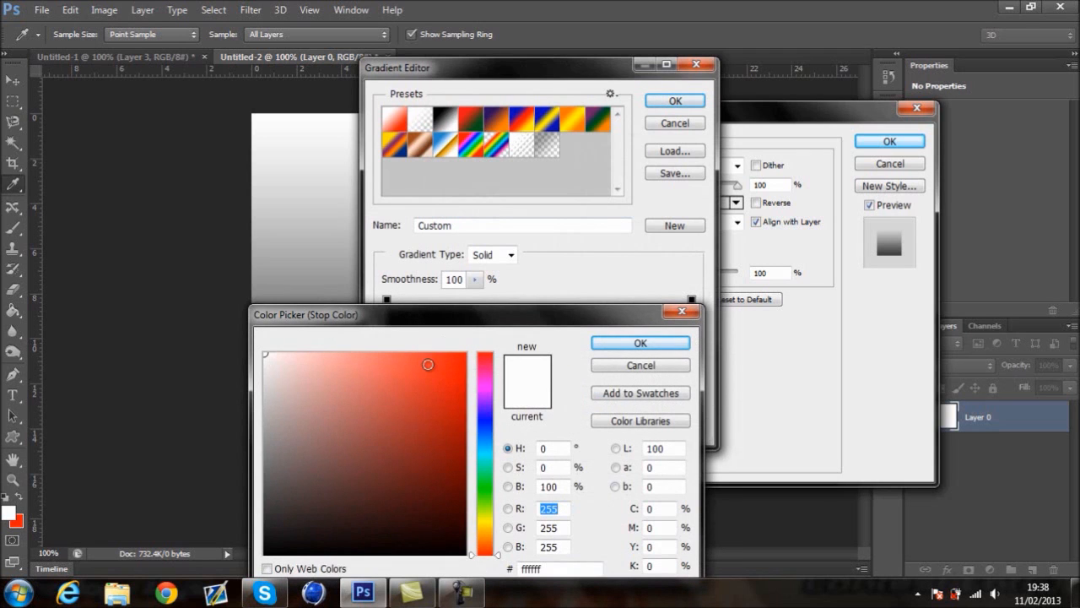
click(486, 383)
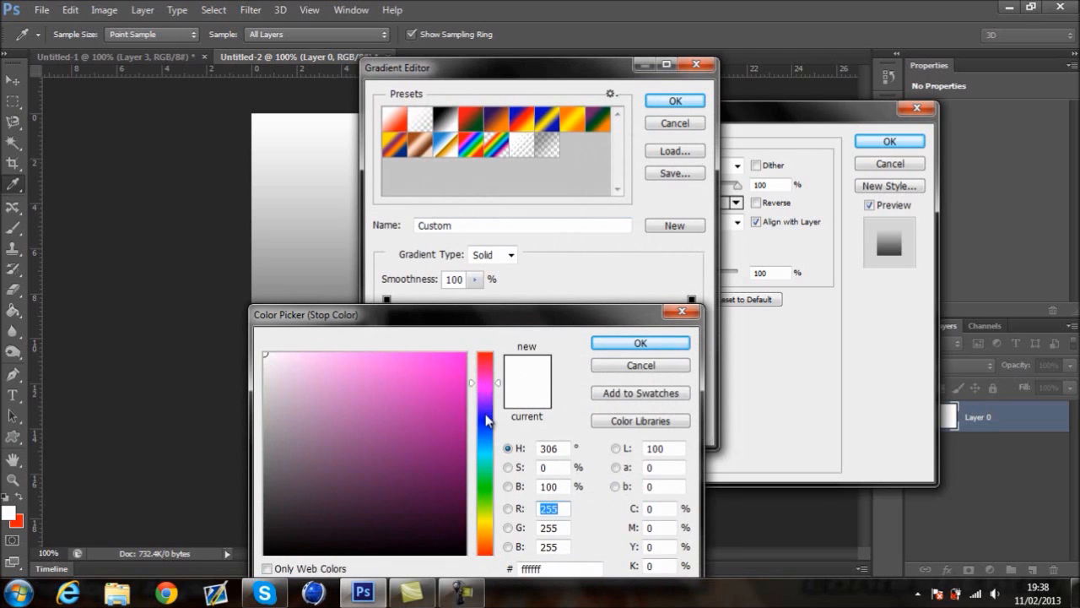
drag(472, 456, 461, 496)
click(625, 347)
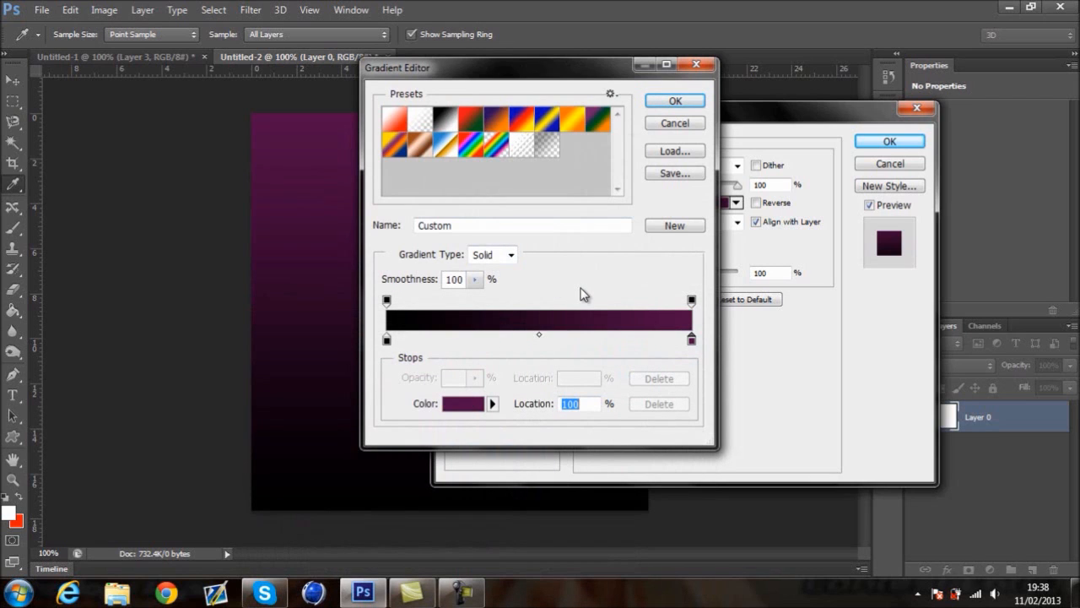
click(685, 103)
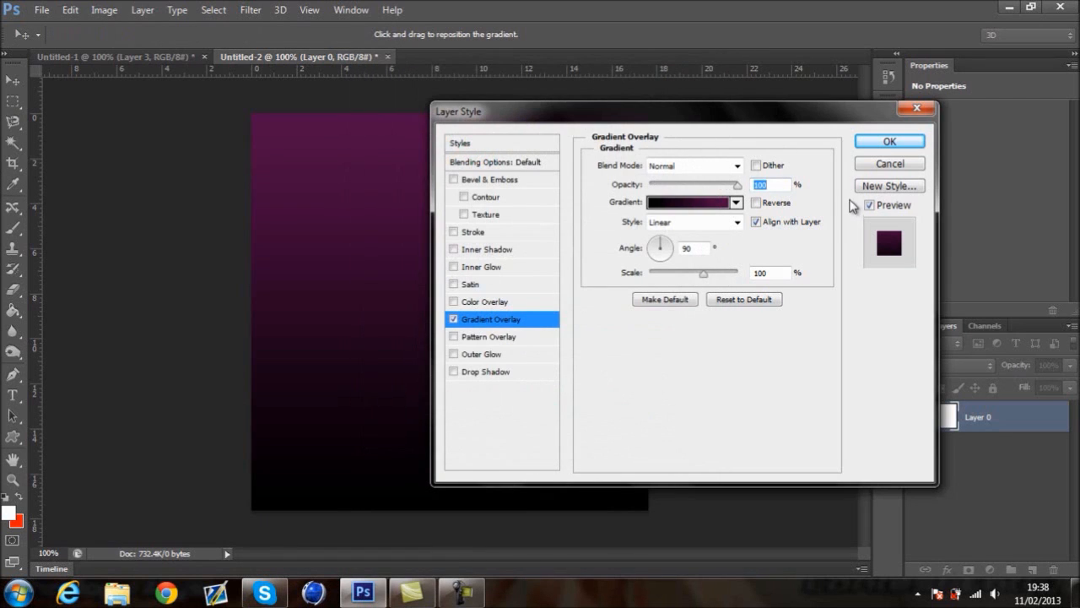
click(888, 144)
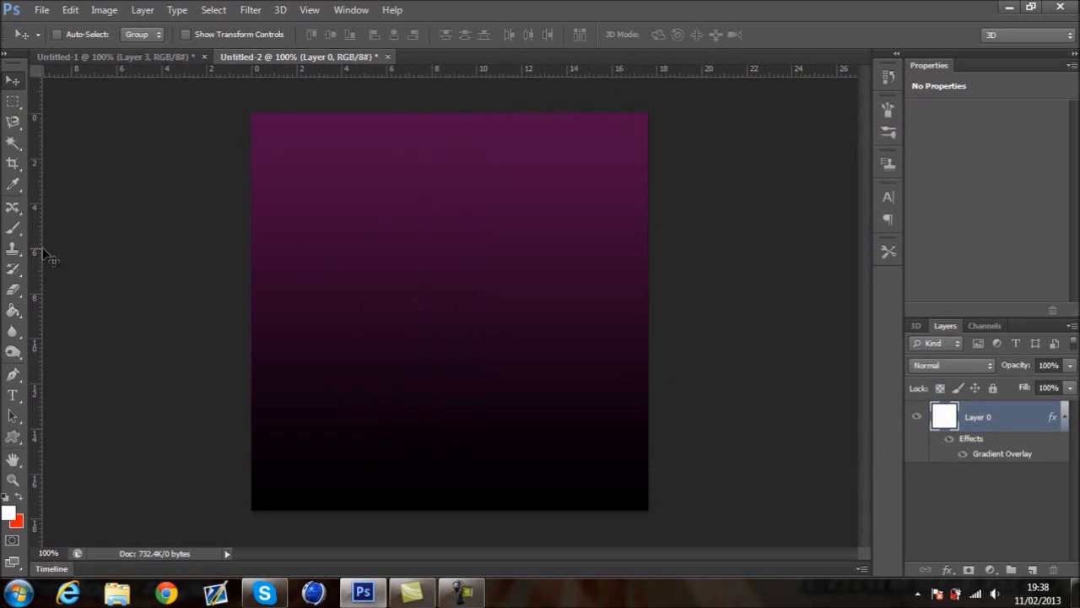
- Add a white letter "A" in Consolas Regular as a text layer in the upper middle of the canvas
click(15, 395)
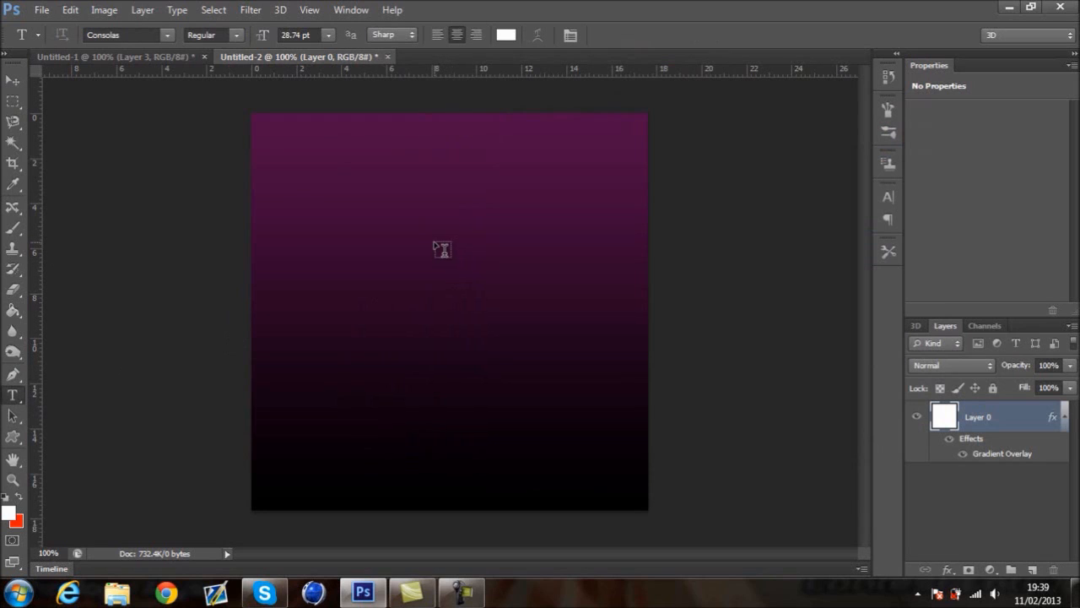
click(434, 242)
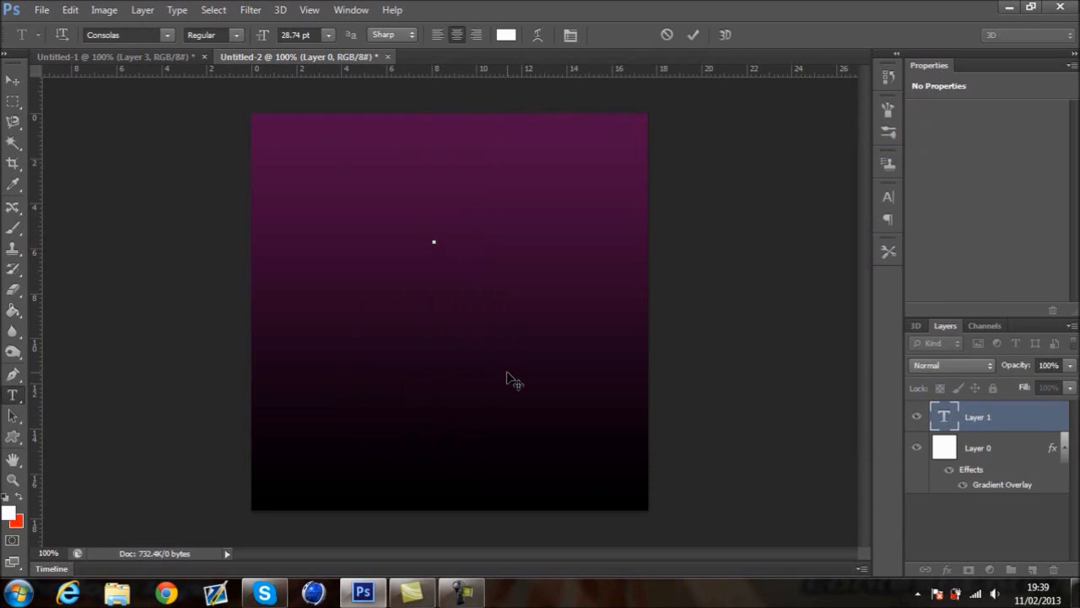
text(A)
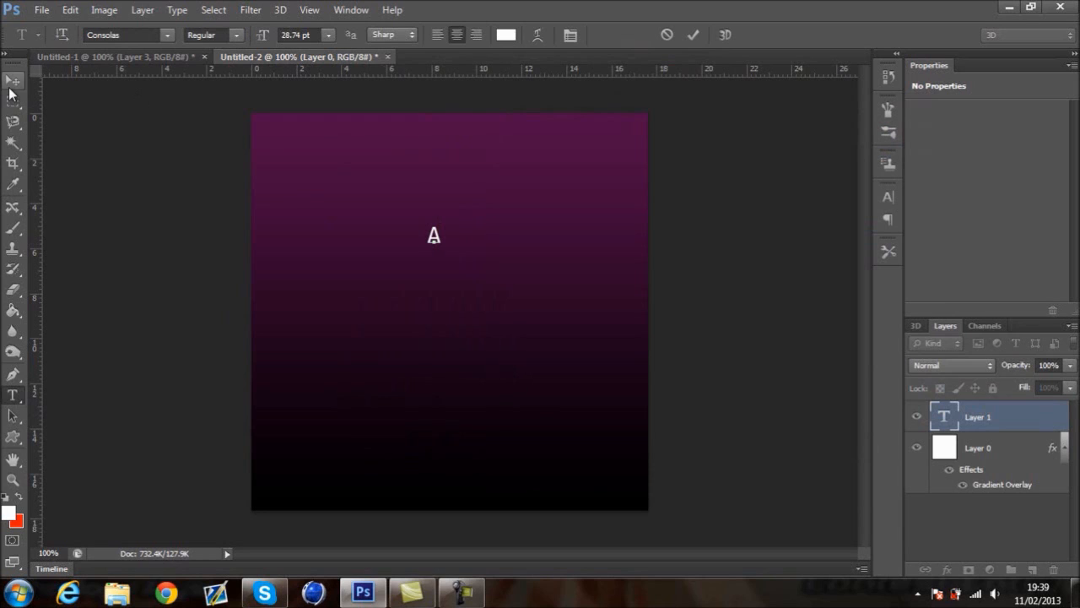
click(12, 82)
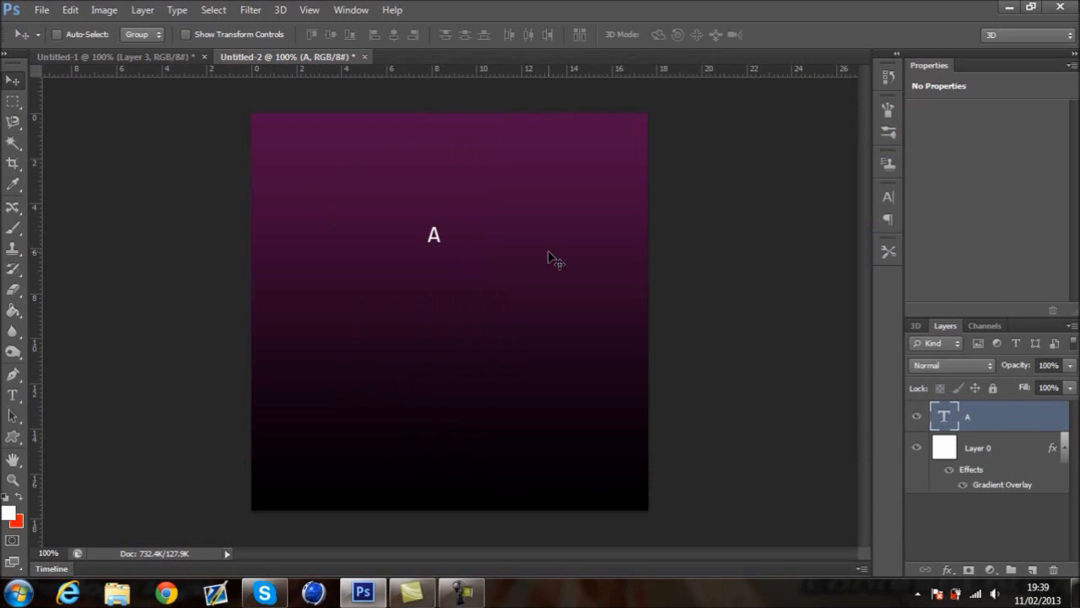
- Scale the letter "A" up with Free Transform to fill most of the canvas's upper part and center it horizontally
key(ctrl+t)
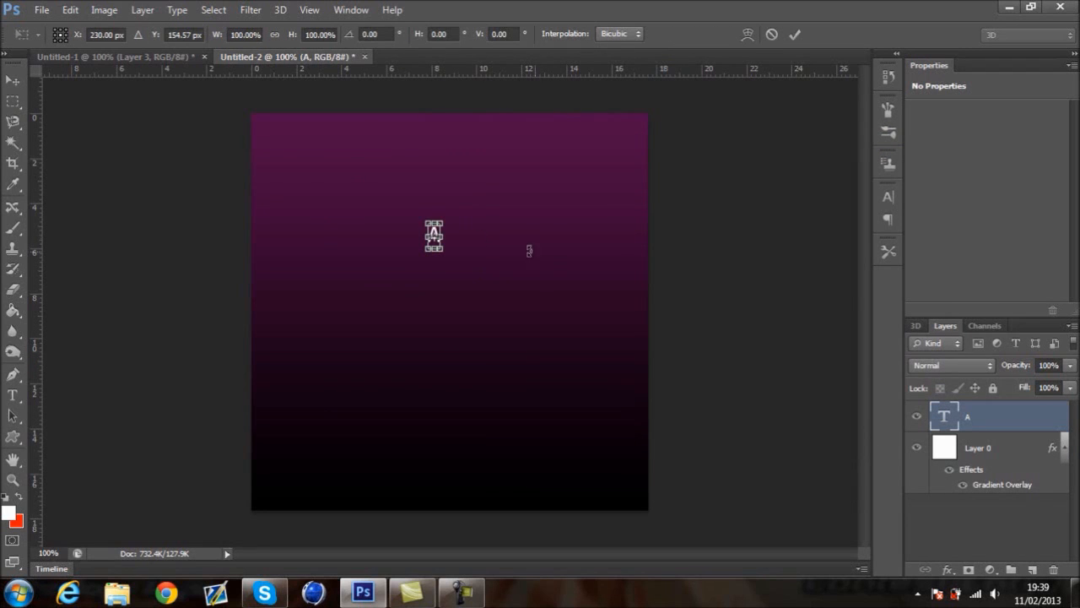
drag(442, 218, 498, 136)
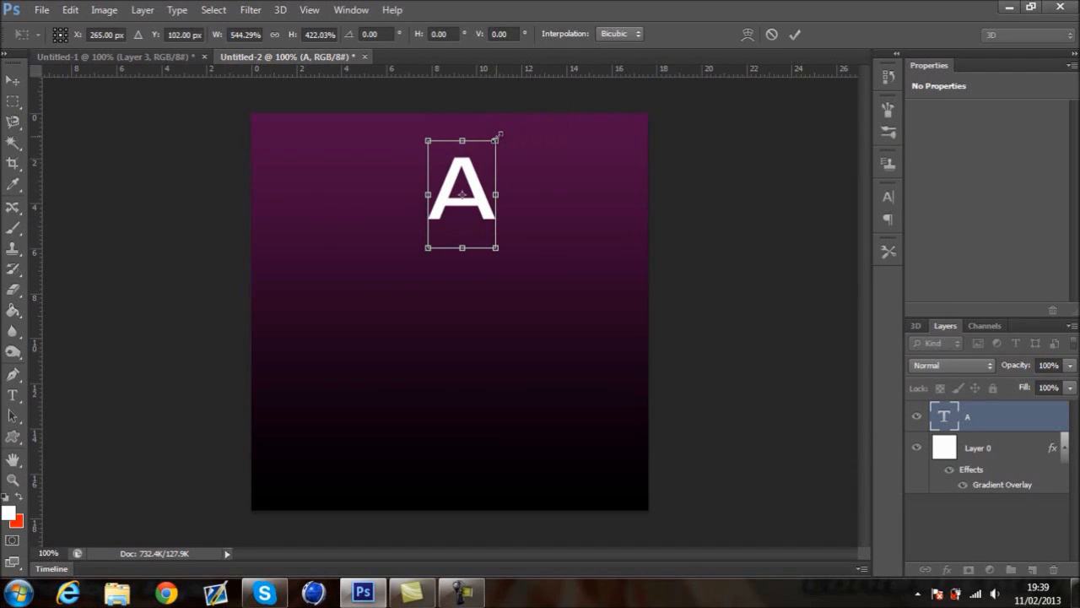
drag(500, 256, 636, 411)
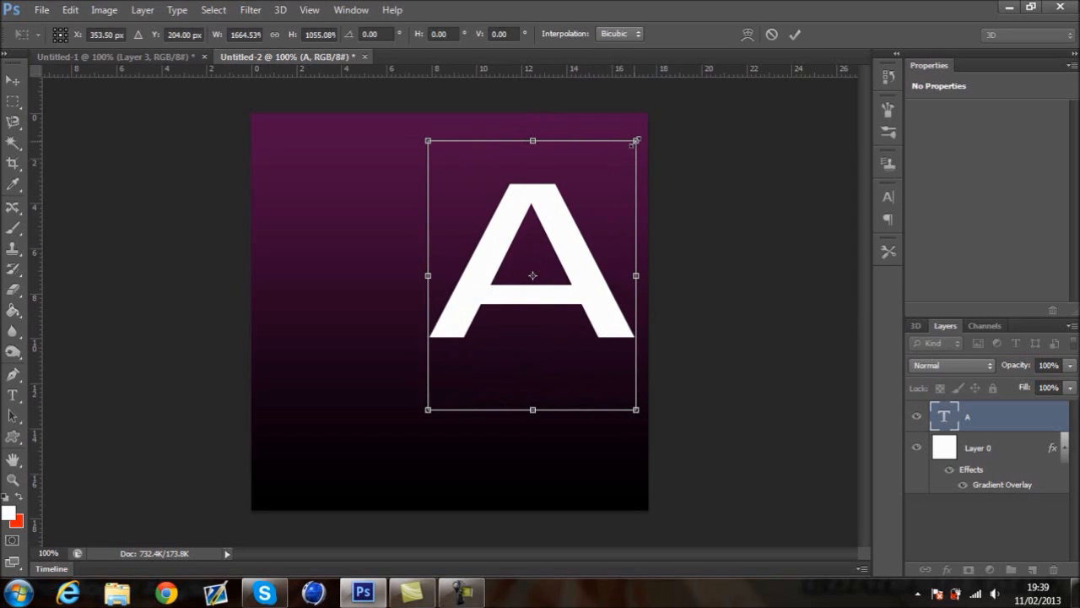
drag(636, 142, 667, 110)
drag(632, 193, 537, 234)
drag(456, 147, 455, 113)
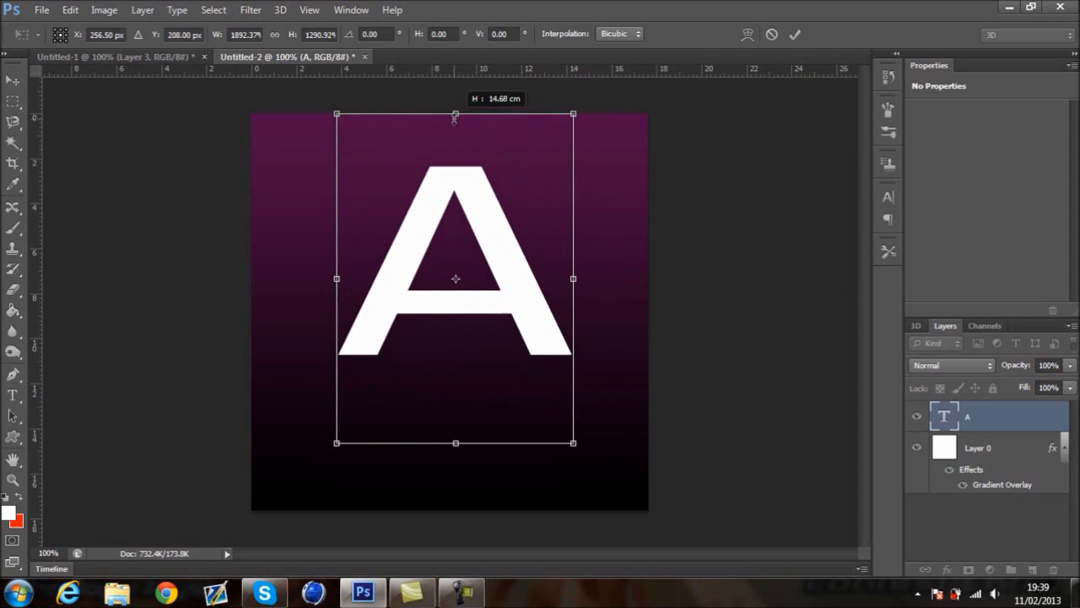
drag(573, 443, 583, 451)
drag(336, 283, 327, 283)
drag(501, 296, 503, 285)
drag(457, 441, 458, 466)
drag(497, 357, 498, 341)
key(Return)
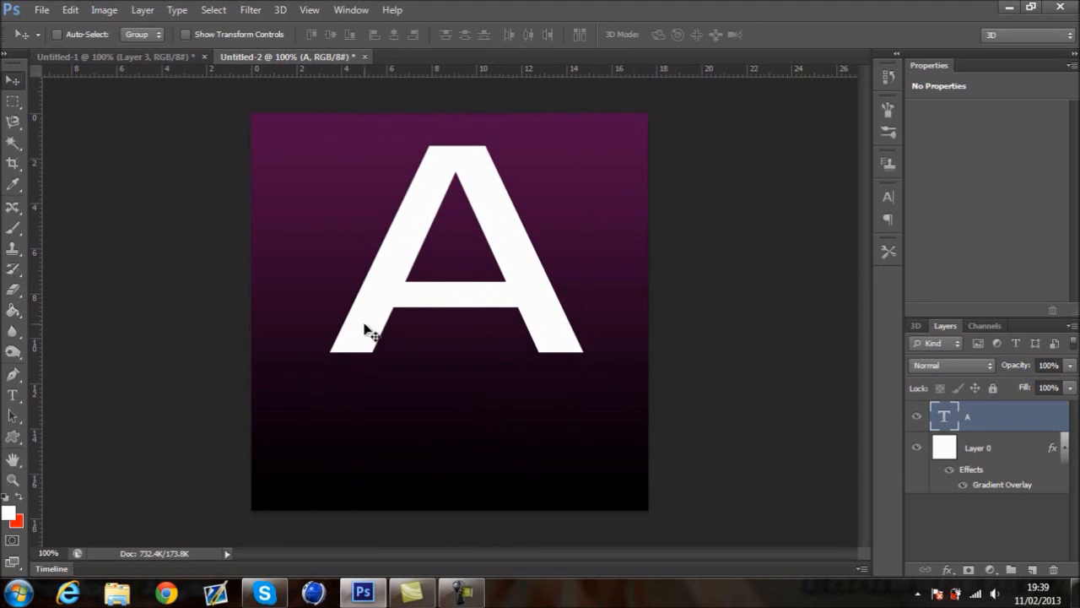
- Give the "A" layer a Bevel & Emboss effect with Texture enabled and its depth reduced to about +63%
double_click(1040, 428)
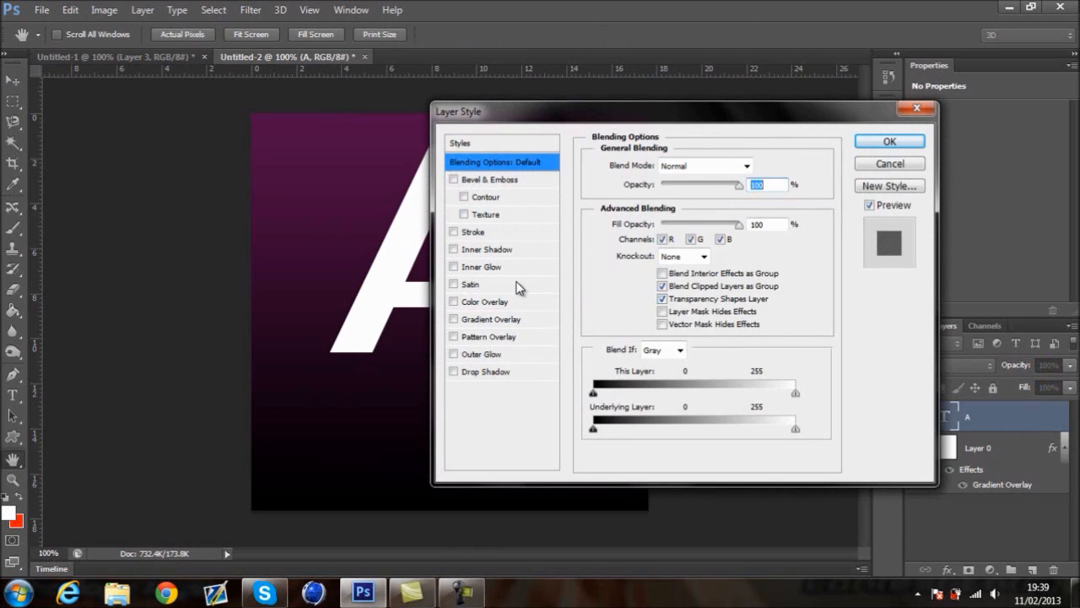
click(486, 180)
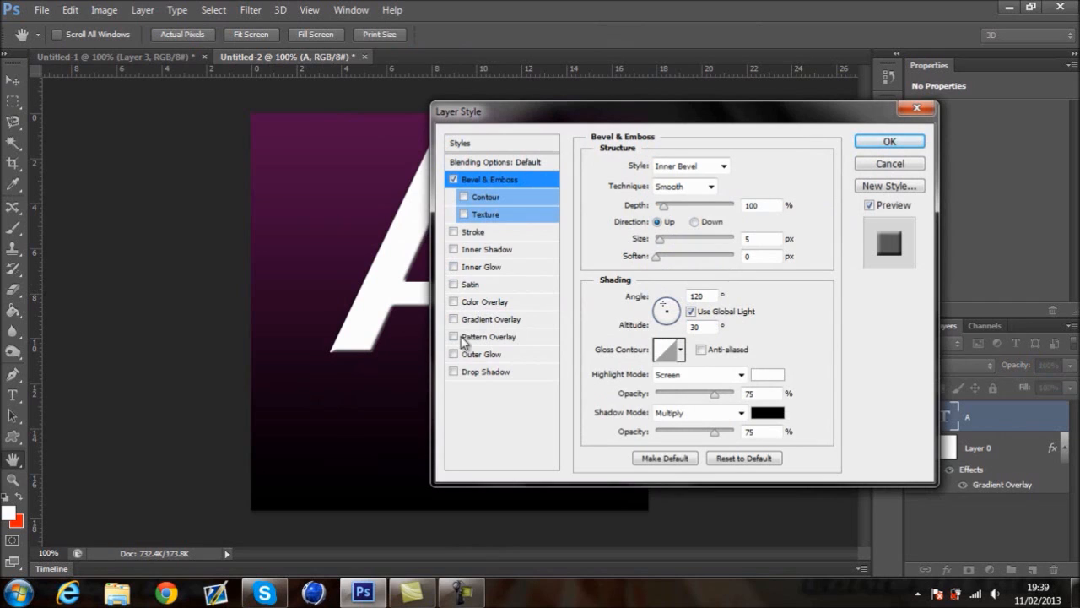
click(487, 215)
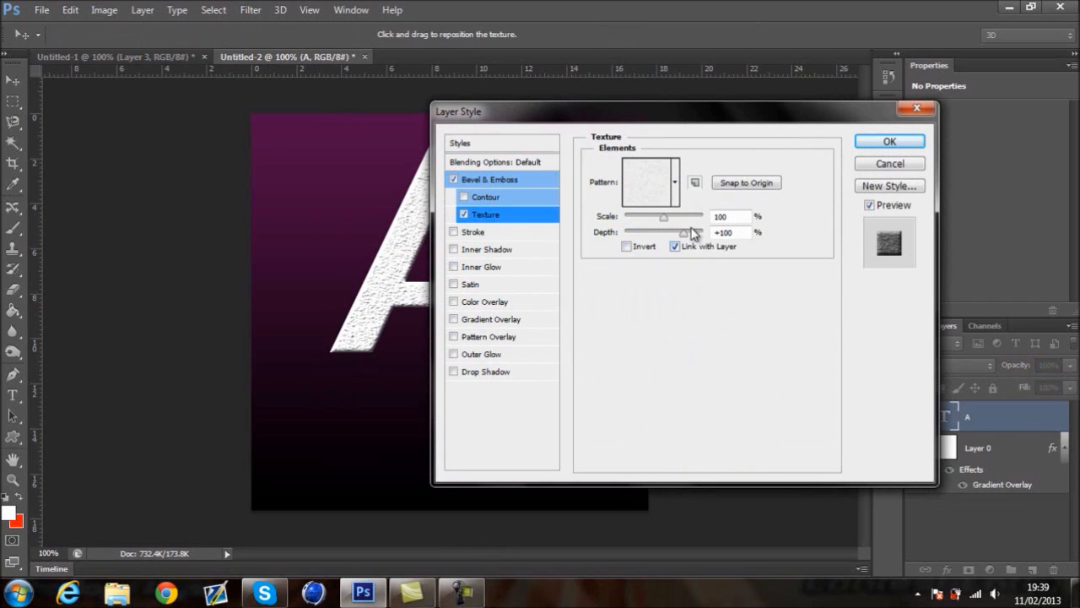
drag(686, 232, 675, 237)
click(730, 233)
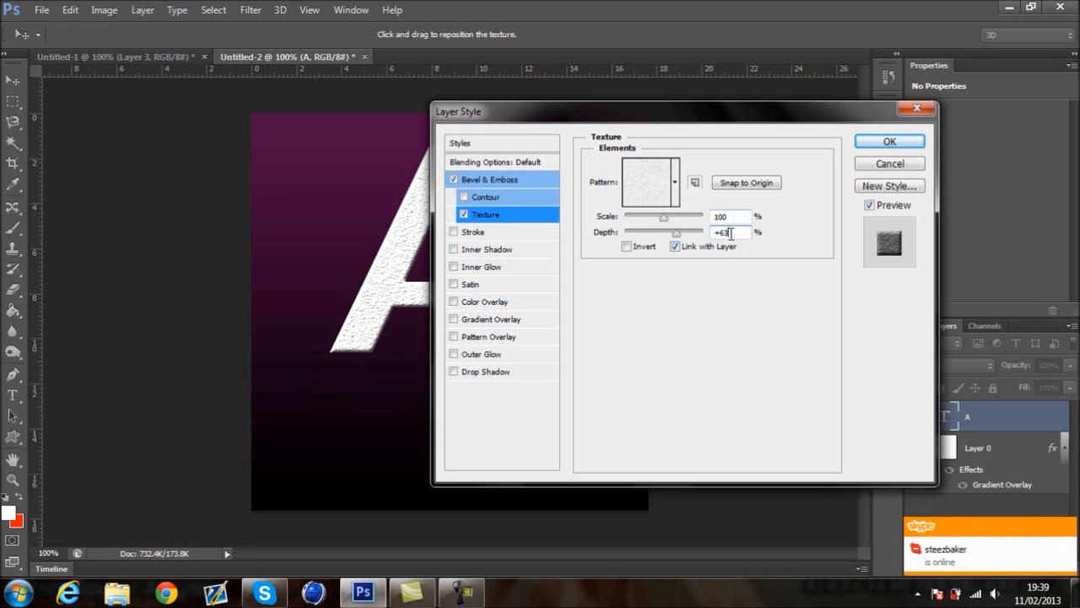
key(Return)
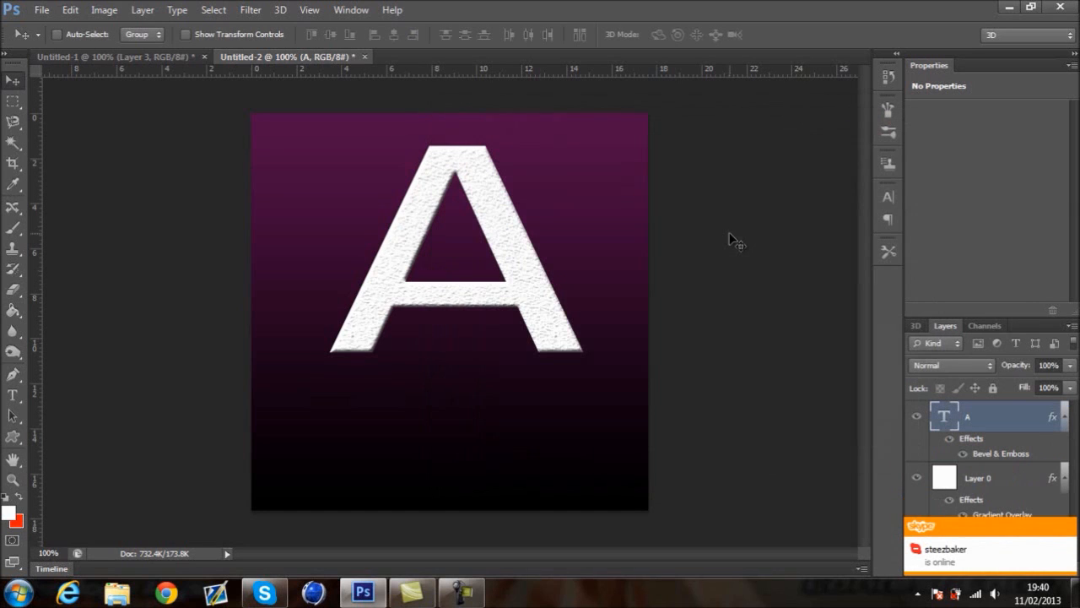
- Add a Color Overlay in dark gray (#616161) to the "A" layer
double_click(1035, 421)
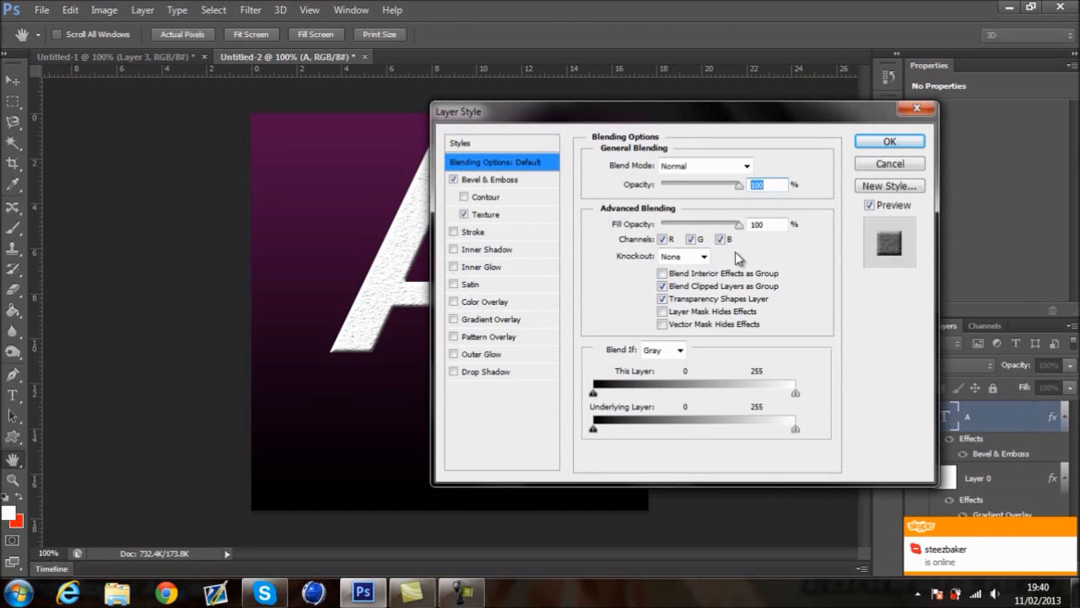
click(488, 304)
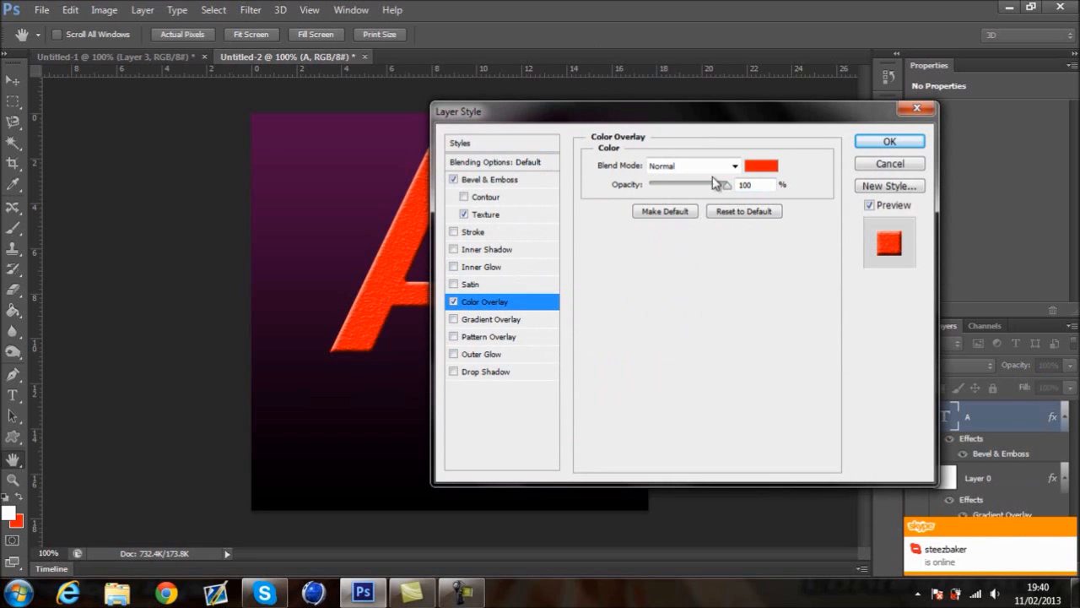
click(761, 172)
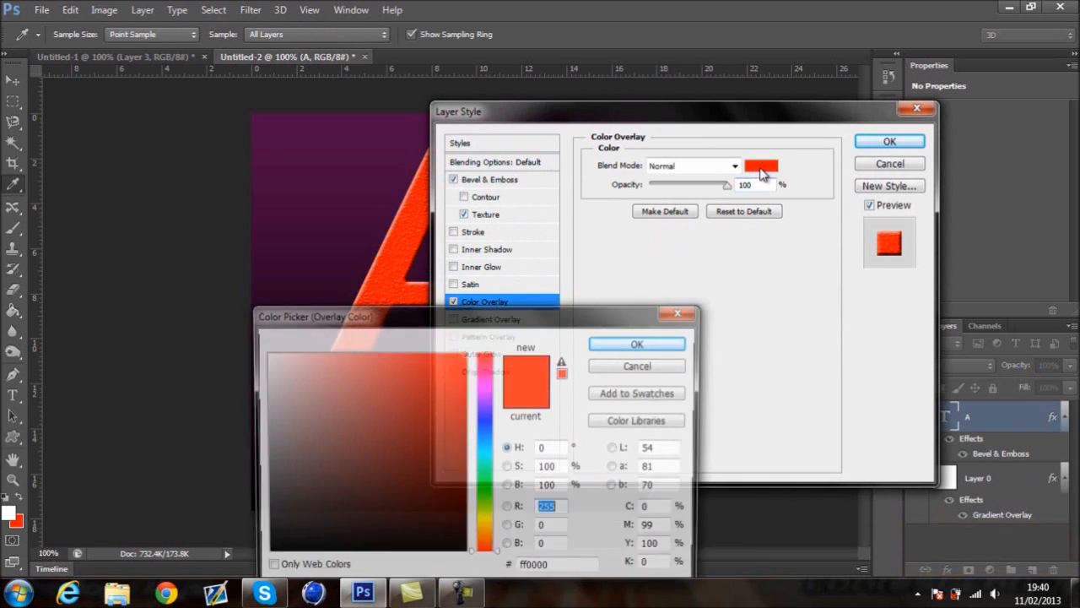
click(260, 483)
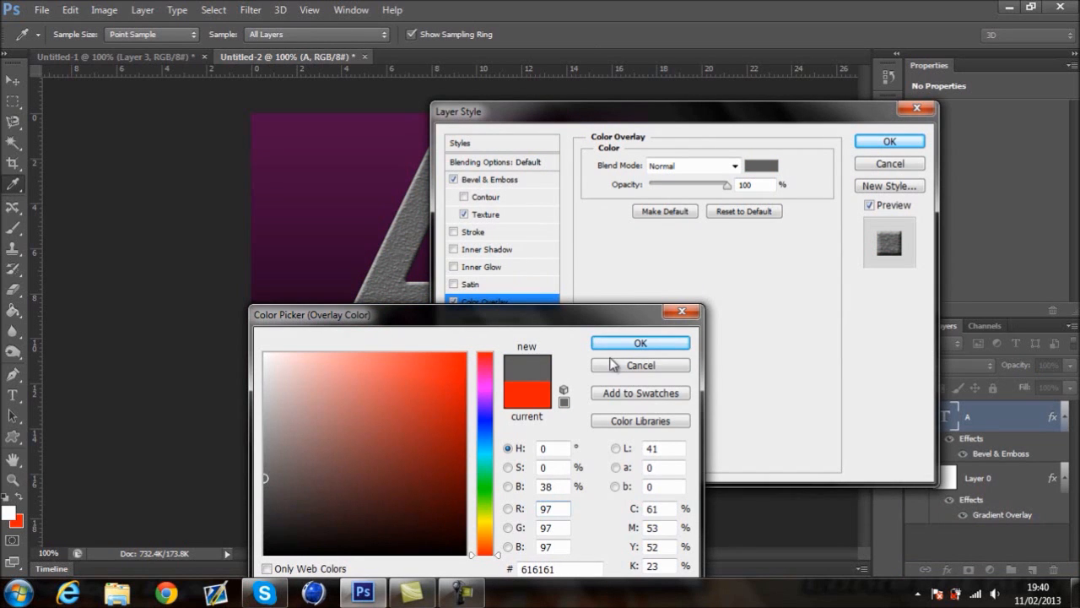
click(638, 345)
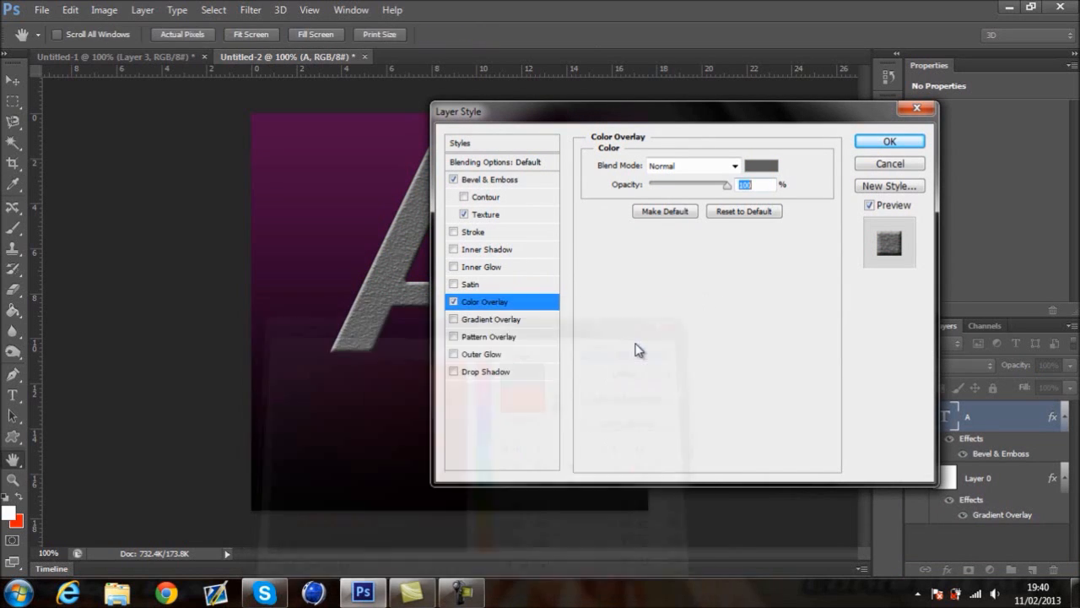
- Reduce the texture depth of the "A" layer's Bevel & Emboss effect to +40%
click(509, 217)
drag(675, 241, 672, 239)
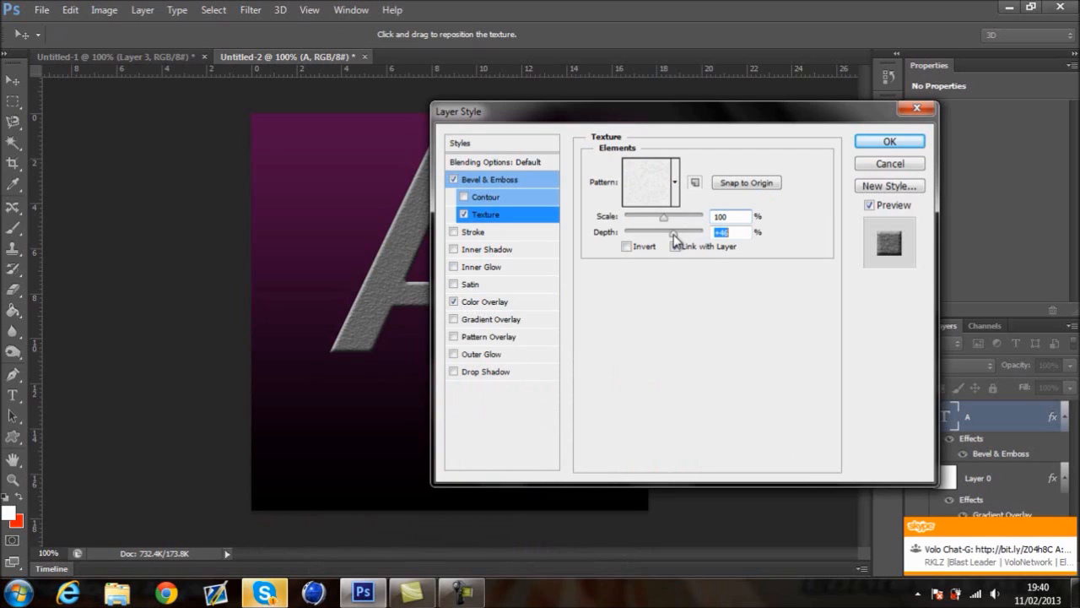
drag(674, 237, 672, 236)
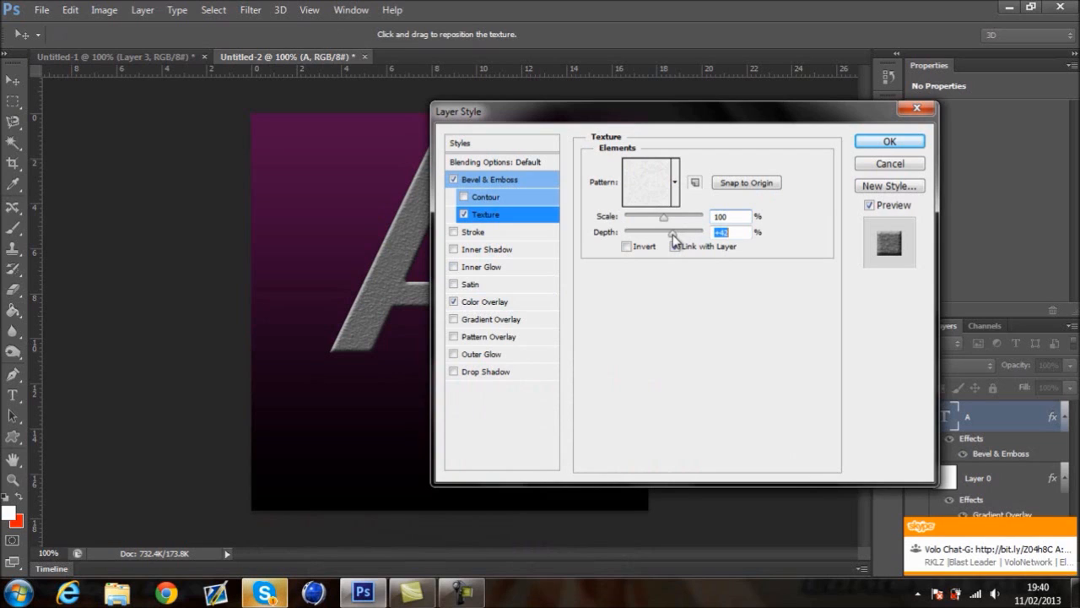
text(40)
click(754, 348)
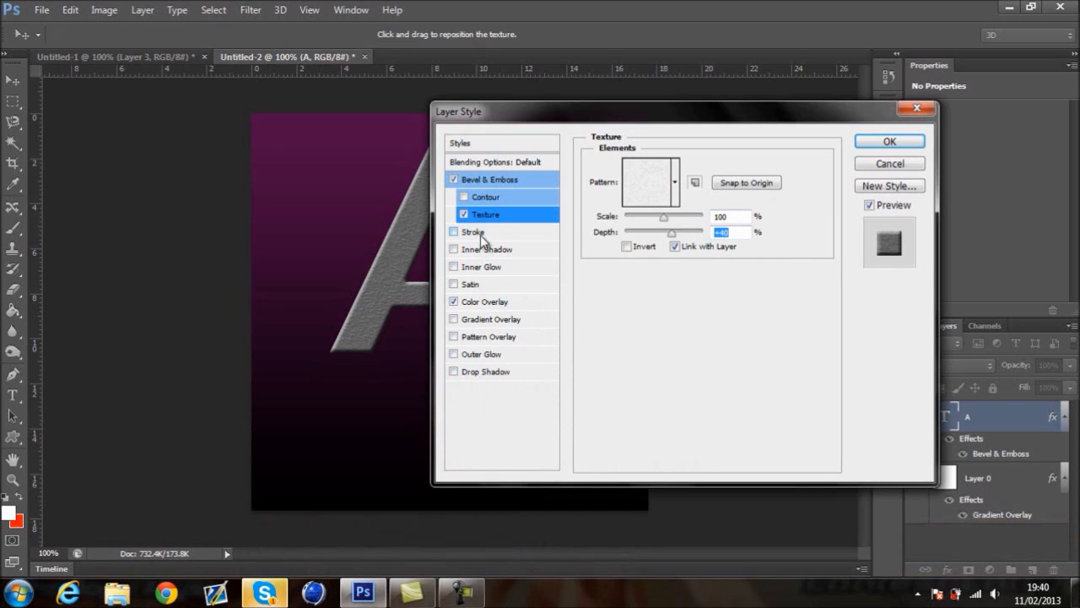
- Add an Inner Glow to the "A" layer in magenta (#b1009e)
click(485, 266)
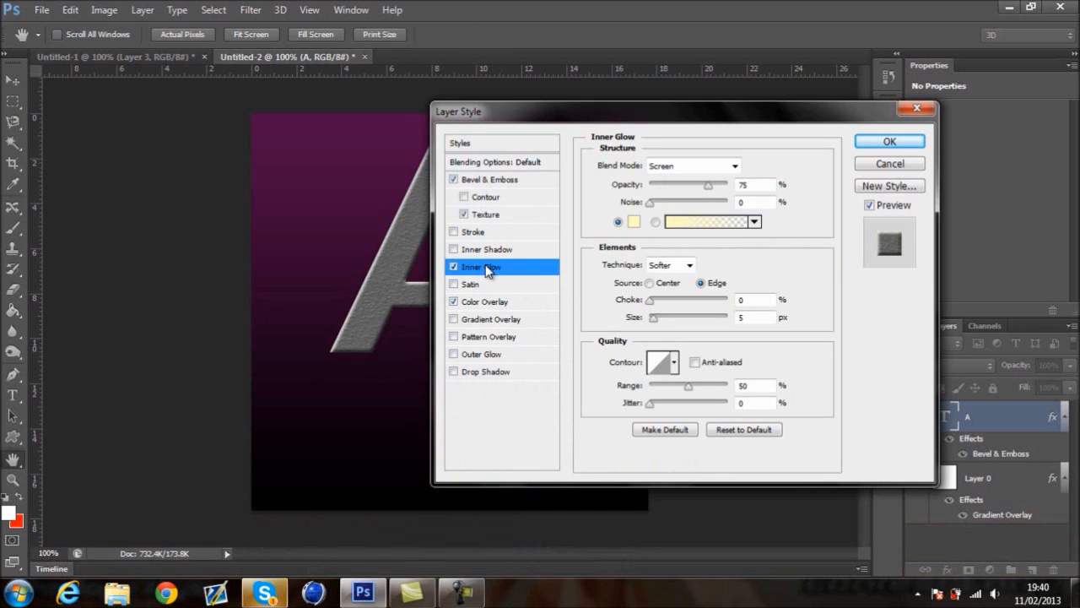
click(633, 221)
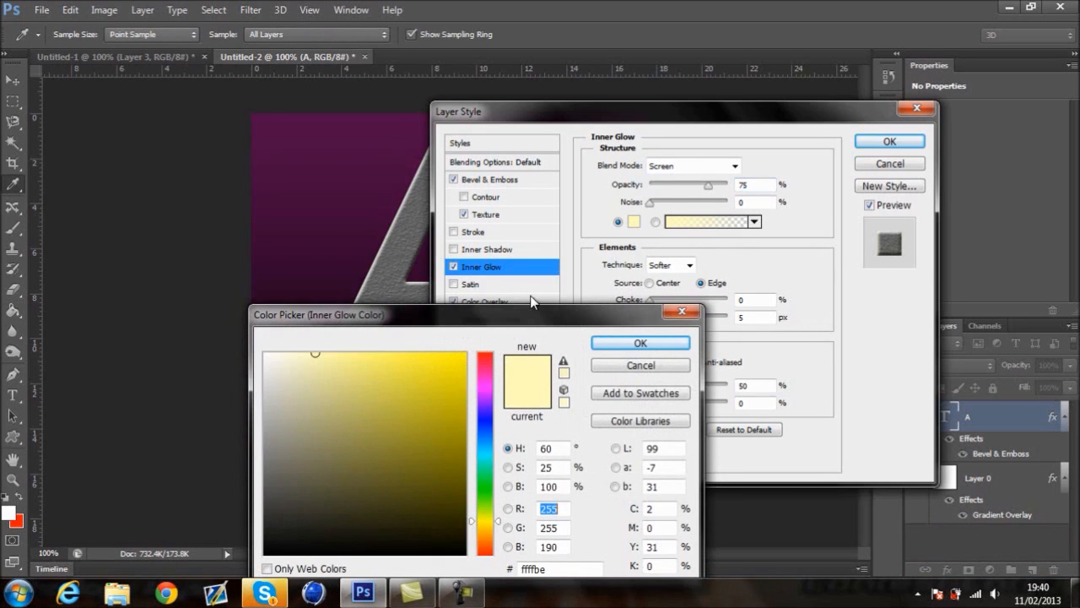
click(356, 220)
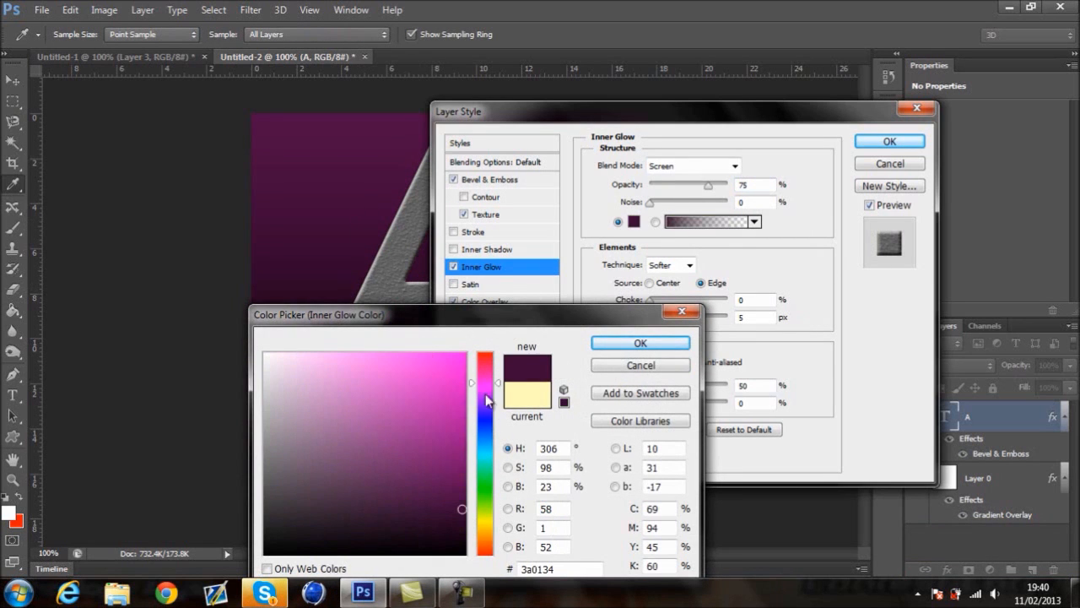
drag(455, 431, 465, 415)
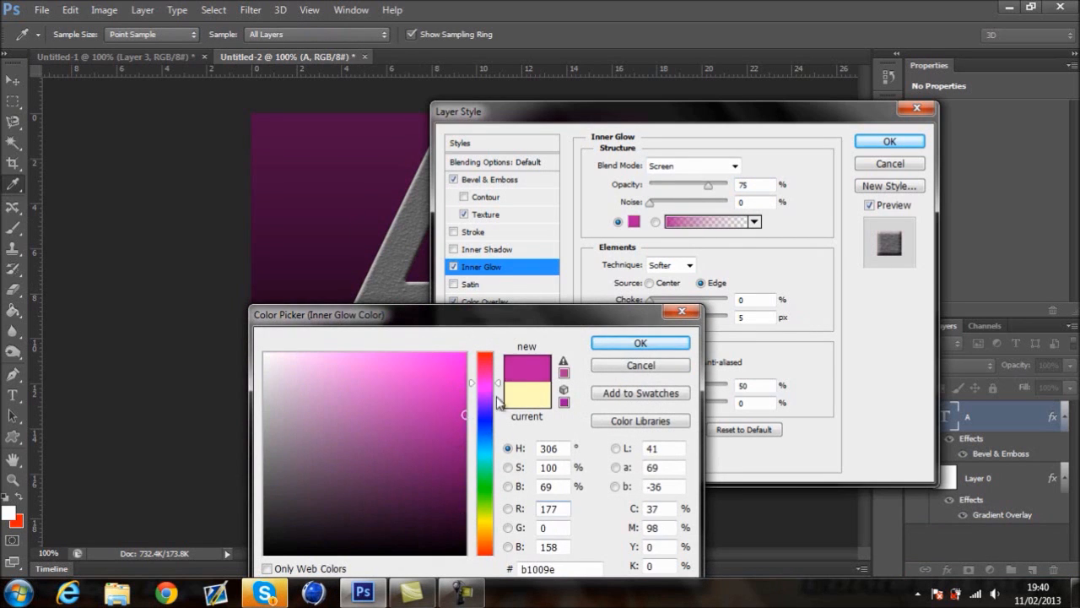
click(639, 344)
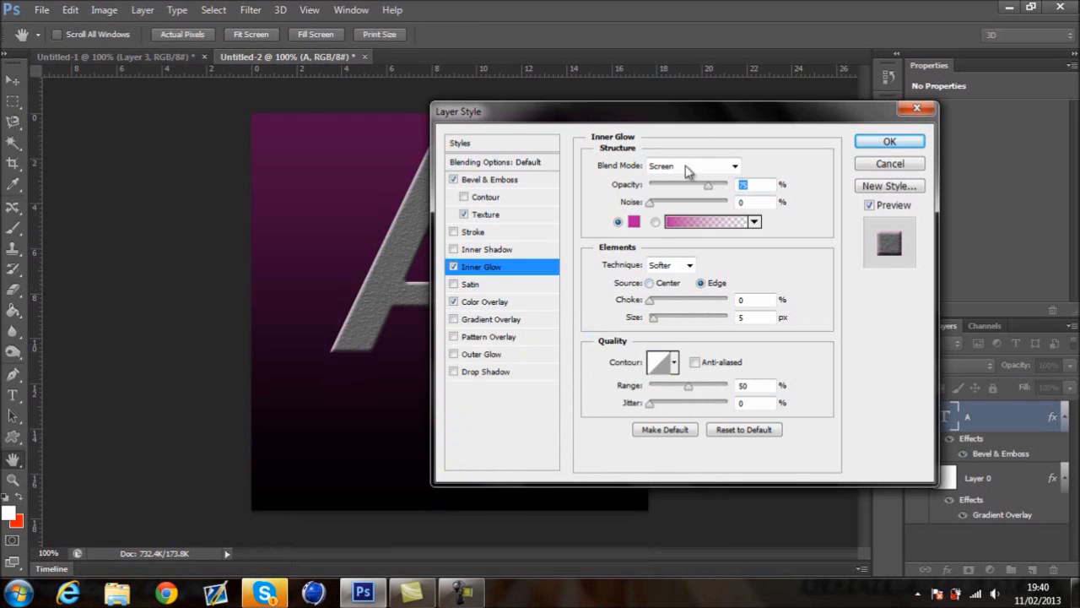
- Try the Normal blend mode for the inner glow and return it to Screen
click(734, 166)
click(724, 181)
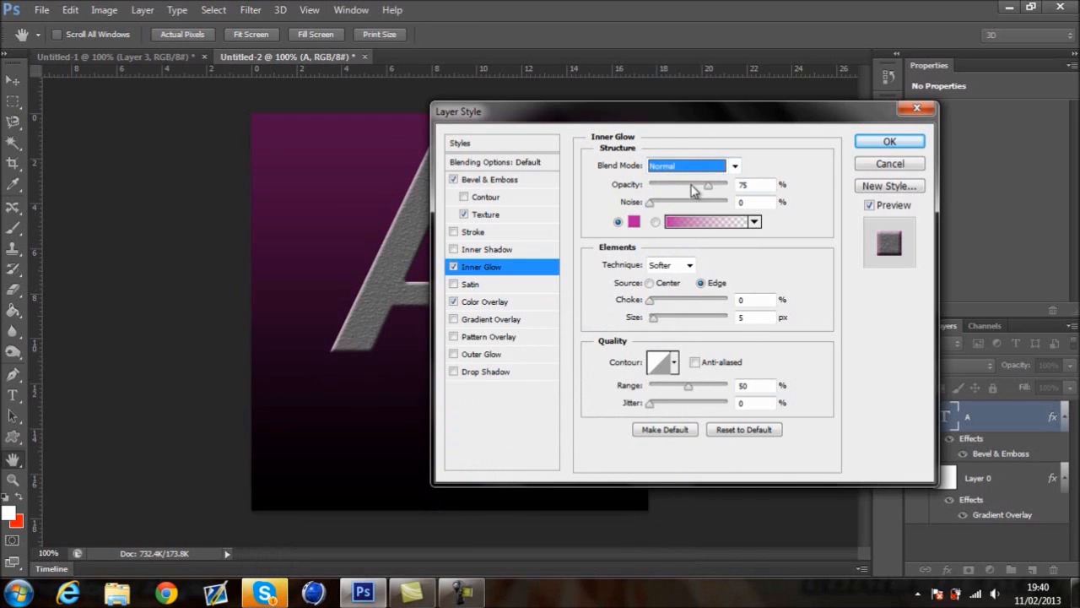
click(732, 166)
click(700, 305)
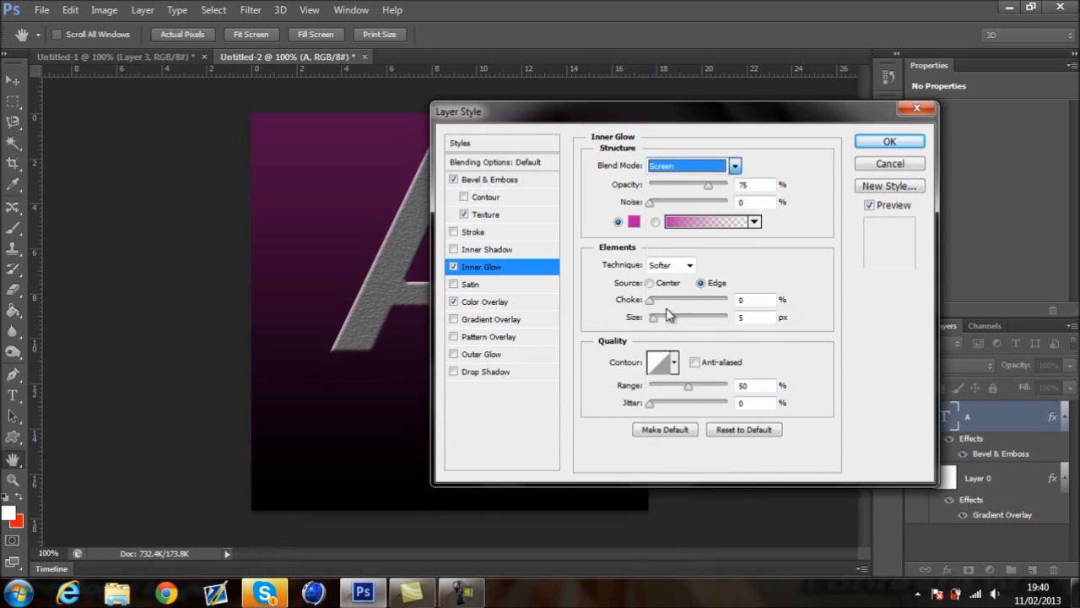
- Set the inner glow's size to 25 px and its choke to about 10%
drag(655, 319, 664, 320)
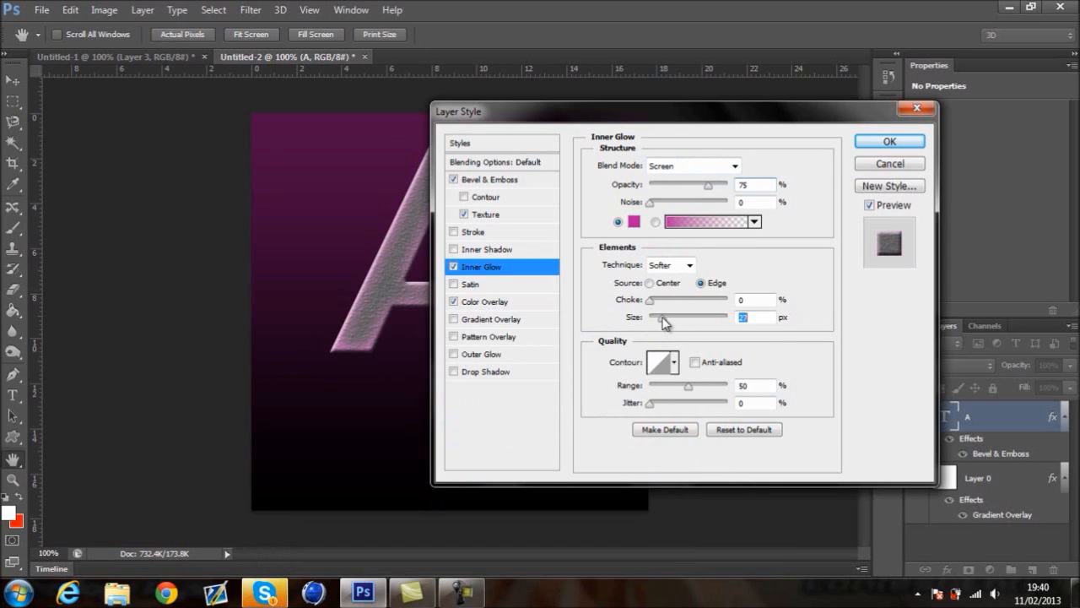
key(BackSpace)
text(5)
click(800, 295)
mouse_move(654, 304)
mouse_down()
mouse_move(679, 305)
mouse_move(665, 304)
mouse_up()
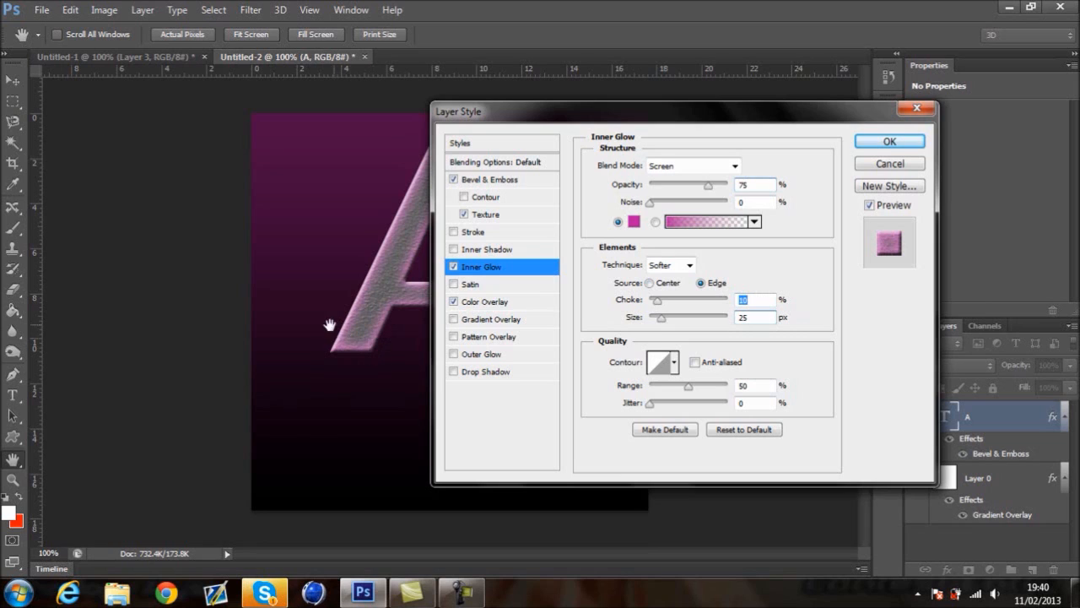
- Add an Outer Glow to the "A" layer in bright pink with a hue of about 304°
click(479, 357)
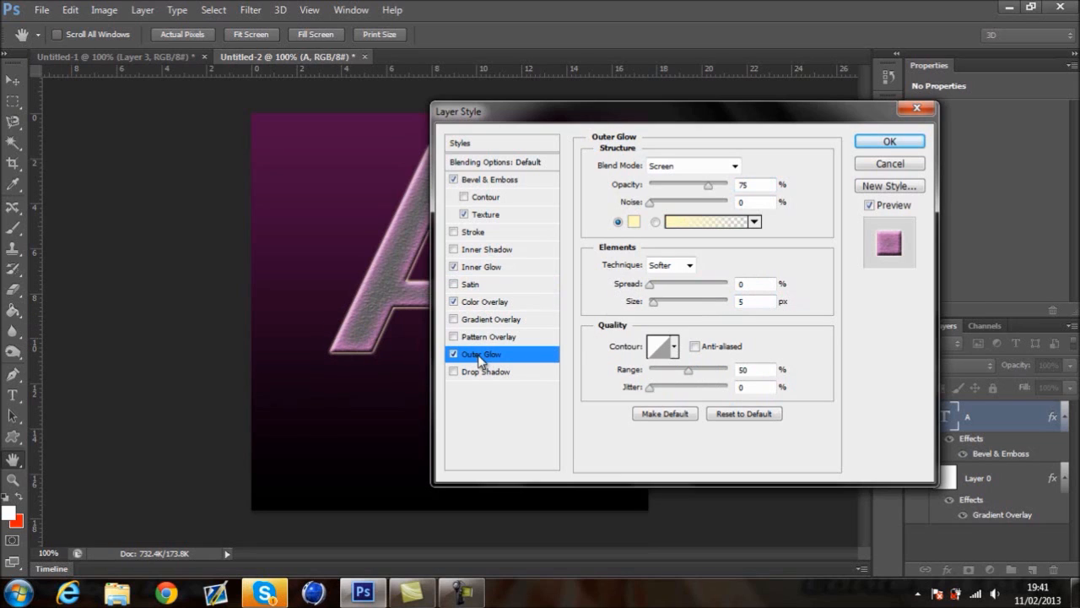
click(634, 223)
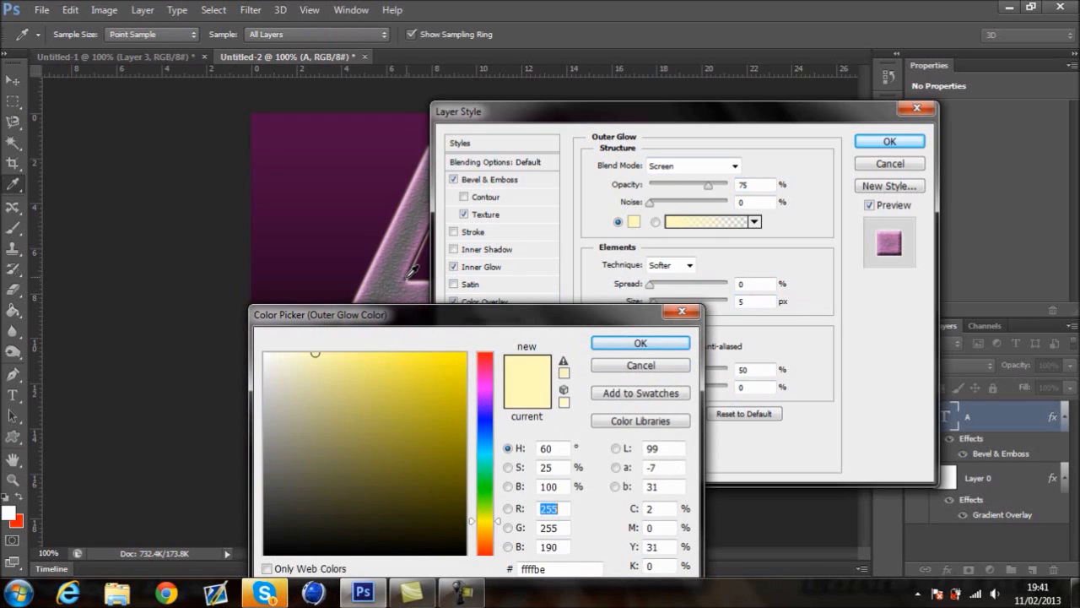
click(413, 266)
click(485, 384)
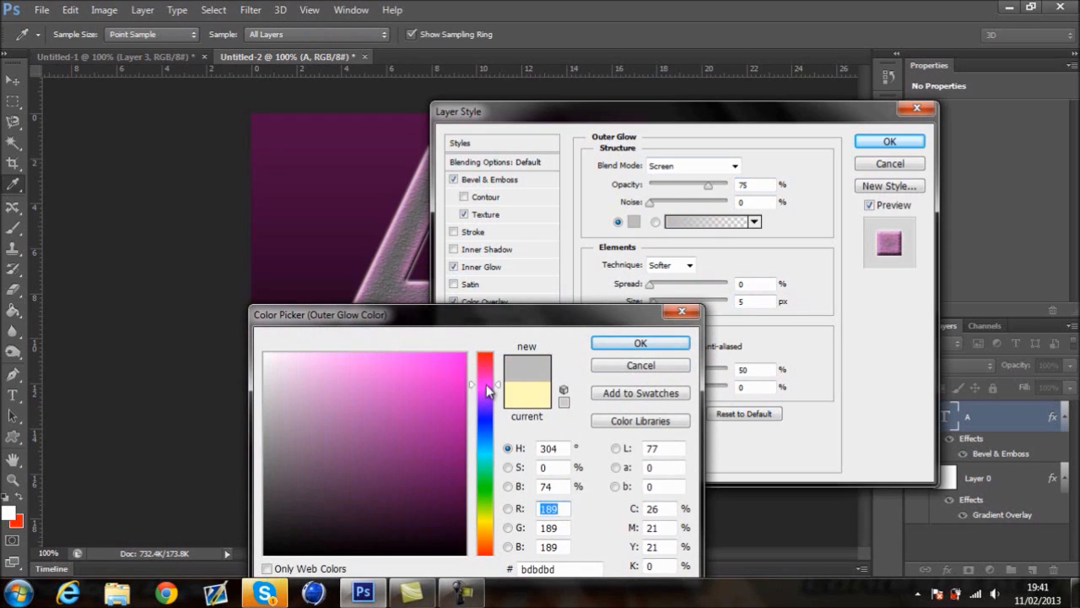
click(462, 364)
click(620, 346)
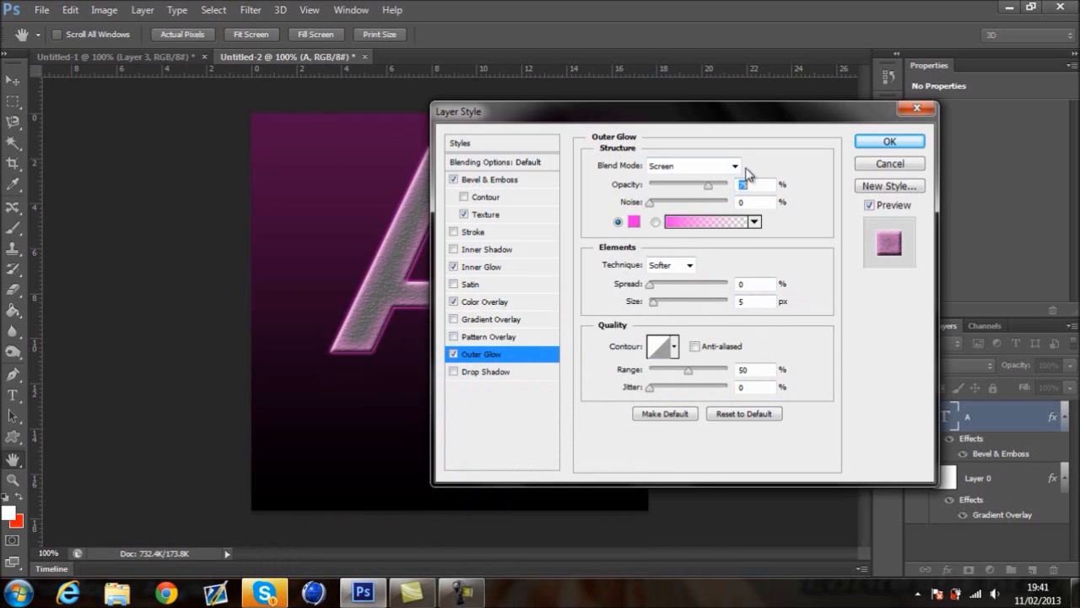
- Set the outer glow's size to 15 px and its opacity to about 29%, and apply the layer style
drag(709, 185, 685, 194)
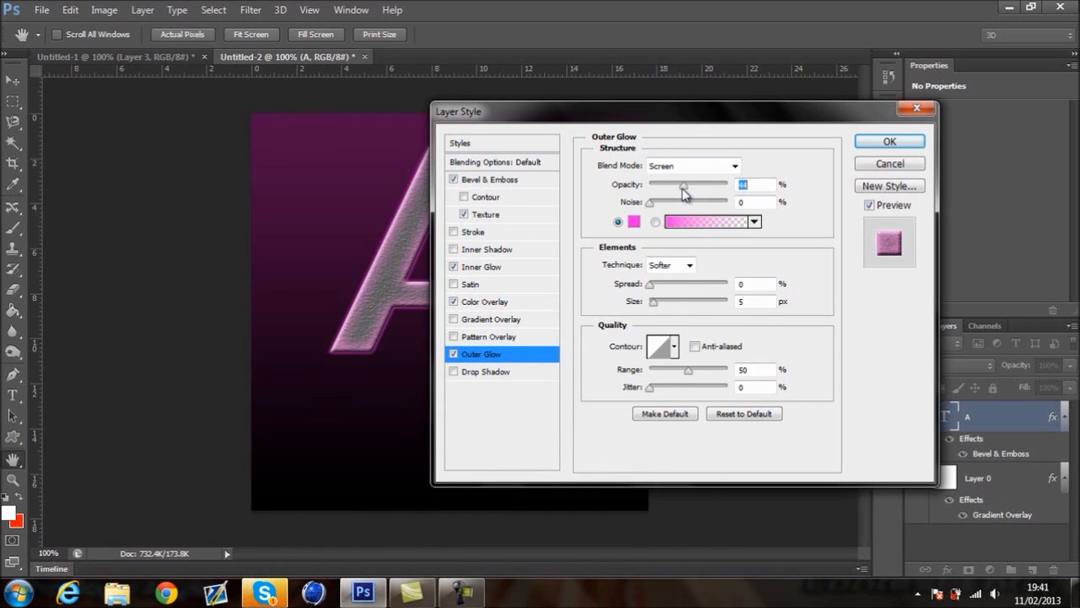
drag(652, 302, 661, 302)
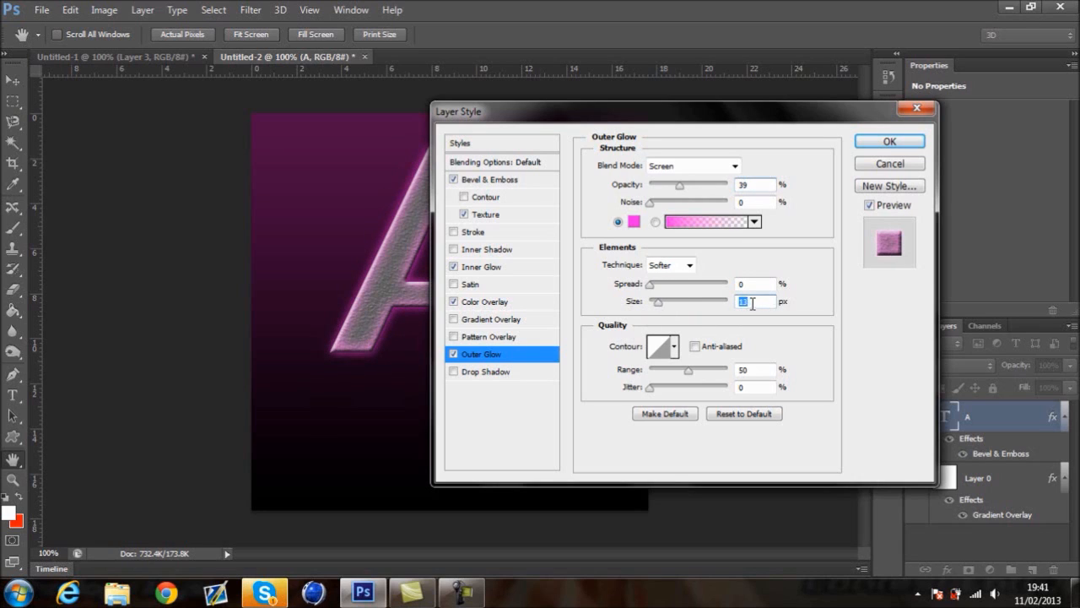
key(BackSpace)
text(5)
key(Return)
drag(680, 185, 672, 190)
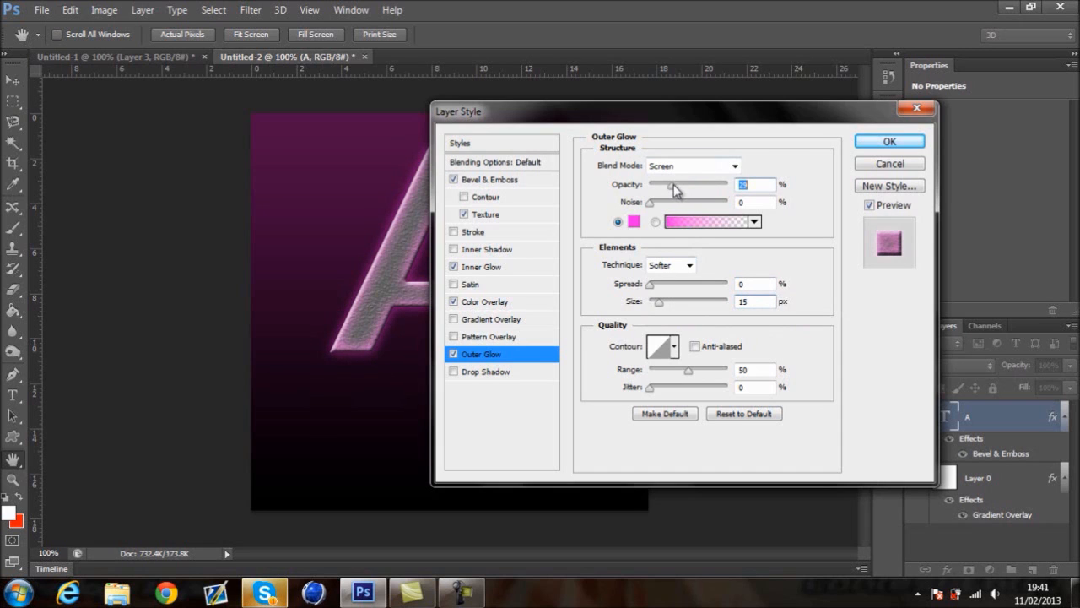
click(889, 141)
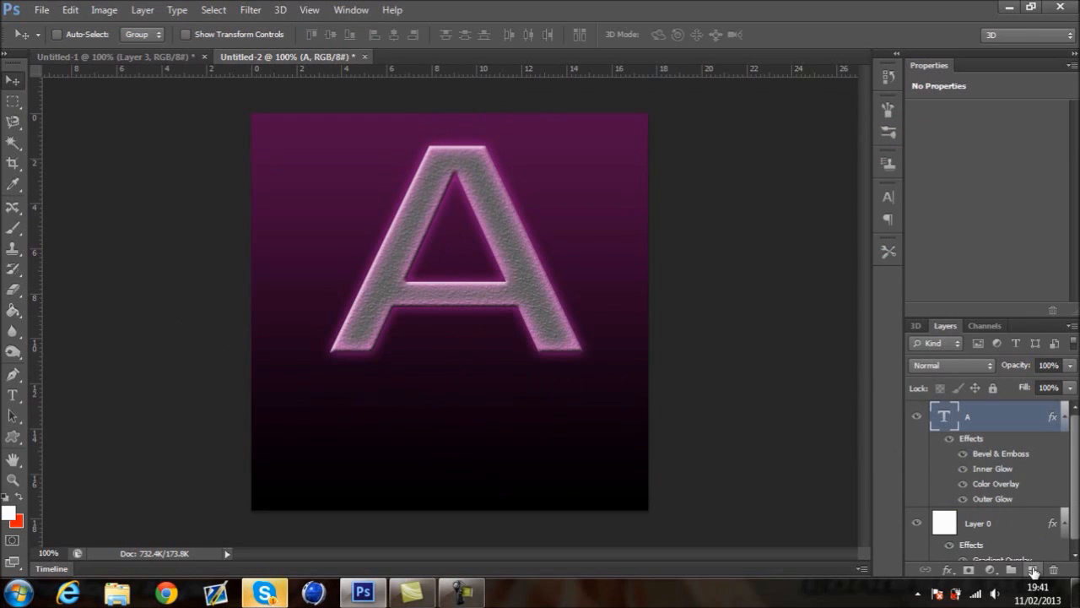
- Collapse the effects lists of both layers and add a new empty layer above the "A" layer
click(1064, 416)
click(1063, 448)
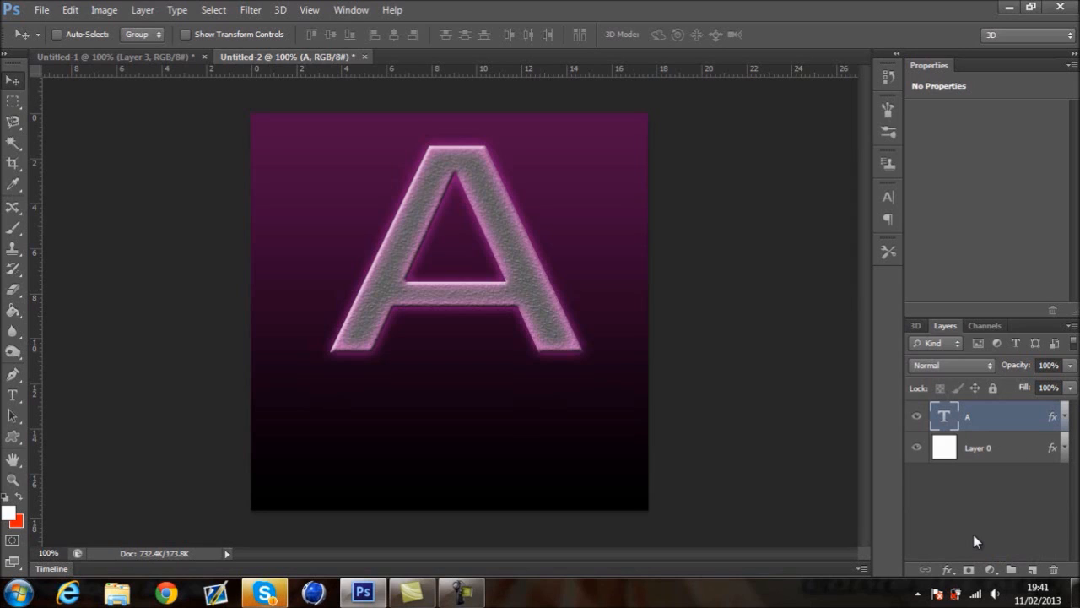
click(1033, 570)
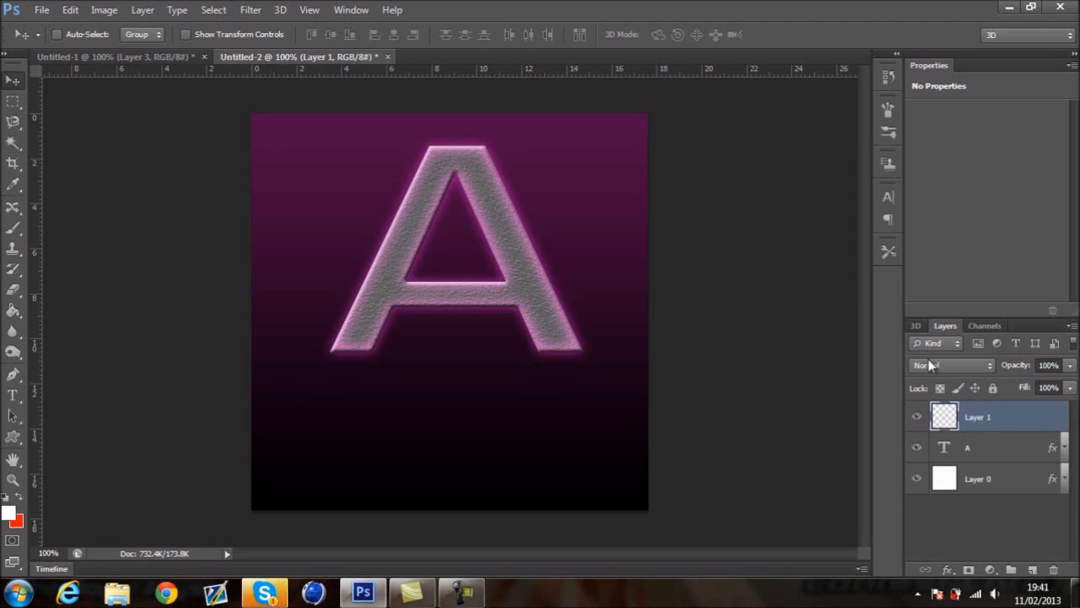
- Draw a curved Pen tool path from above the canvas, winding through the "A" and ending beside its right foot
click(14, 374)
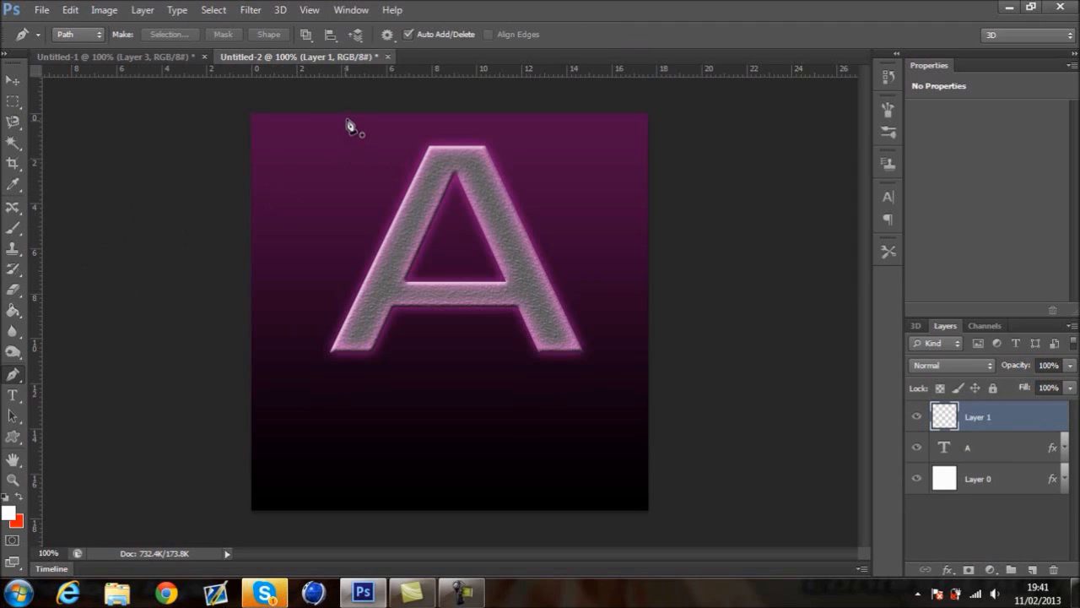
click(338, 95)
drag(452, 221, 497, 177)
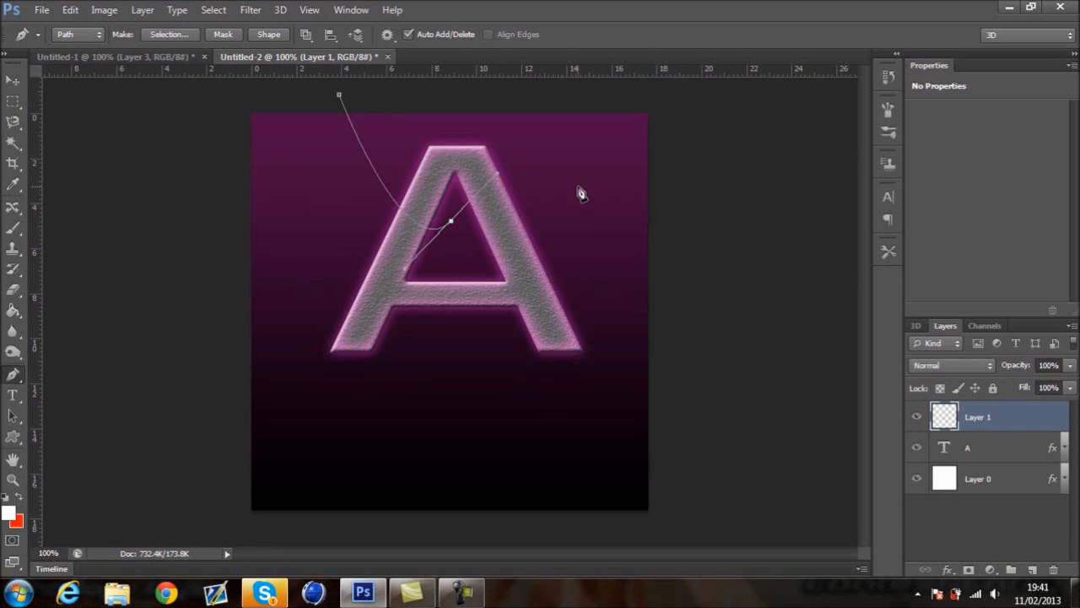
drag(560, 179, 555, 231)
drag(480, 254, 485, 285)
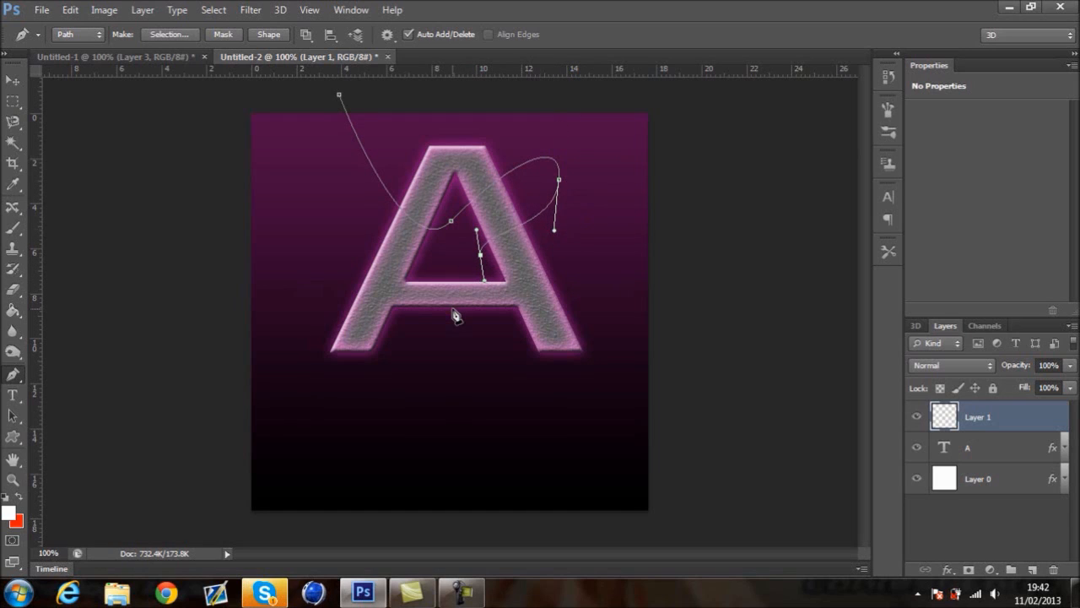
drag(445, 329, 407, 317)
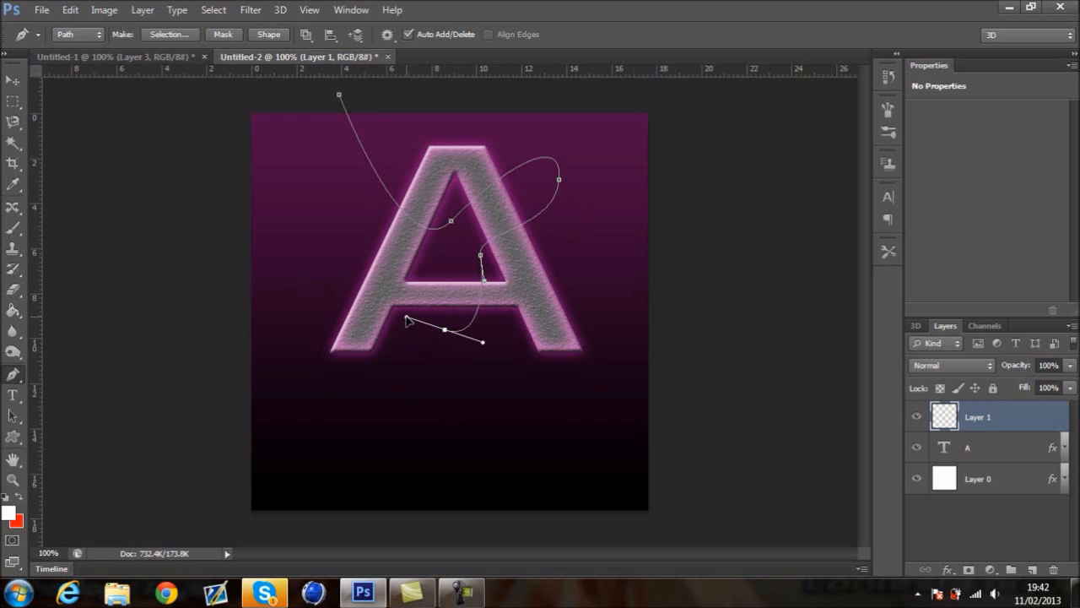
drag(368, 221, 338, 246)
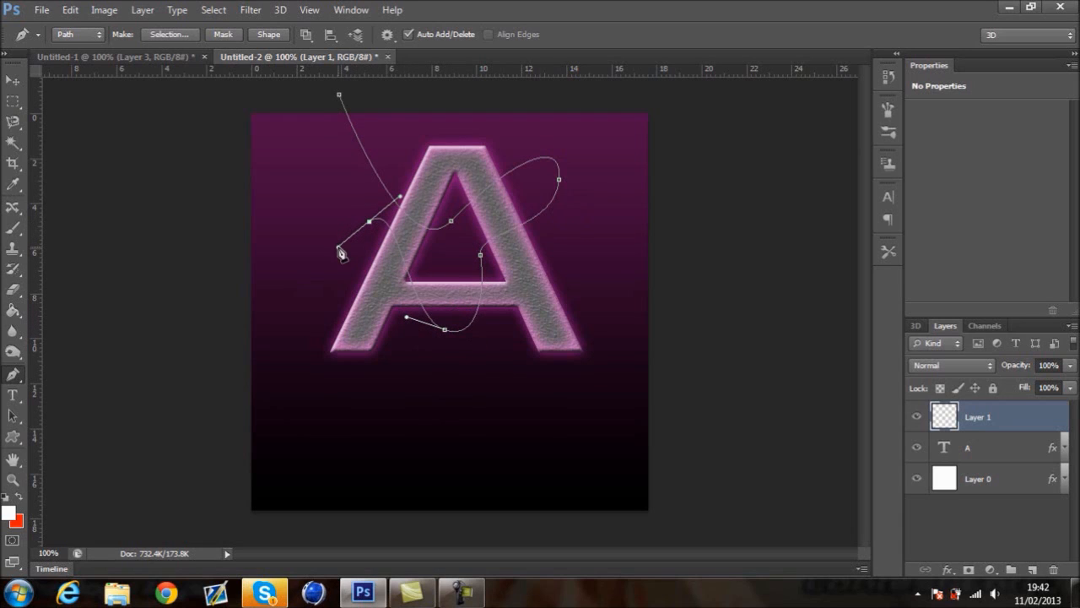
drag(387, 355, 453, 368)
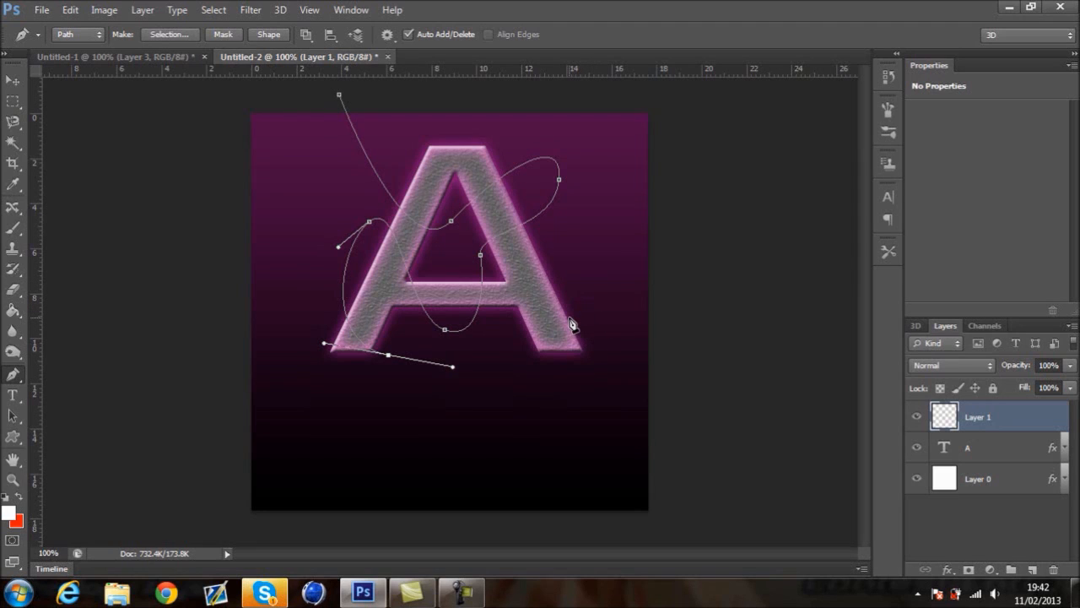
drag(605, 325, 627, 352)
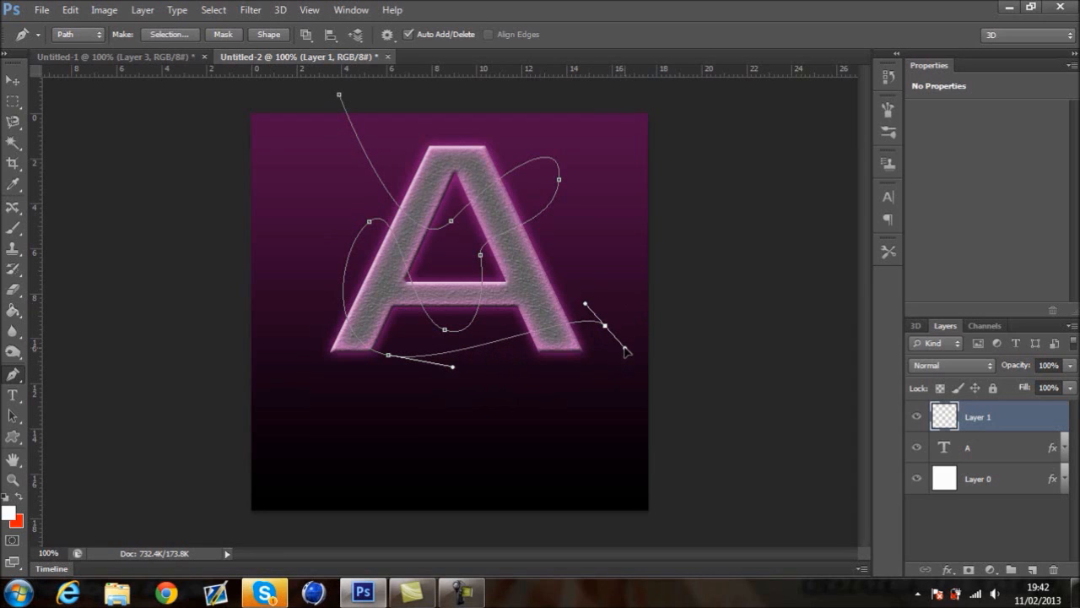
key(ctrl+z)
key(Escape)
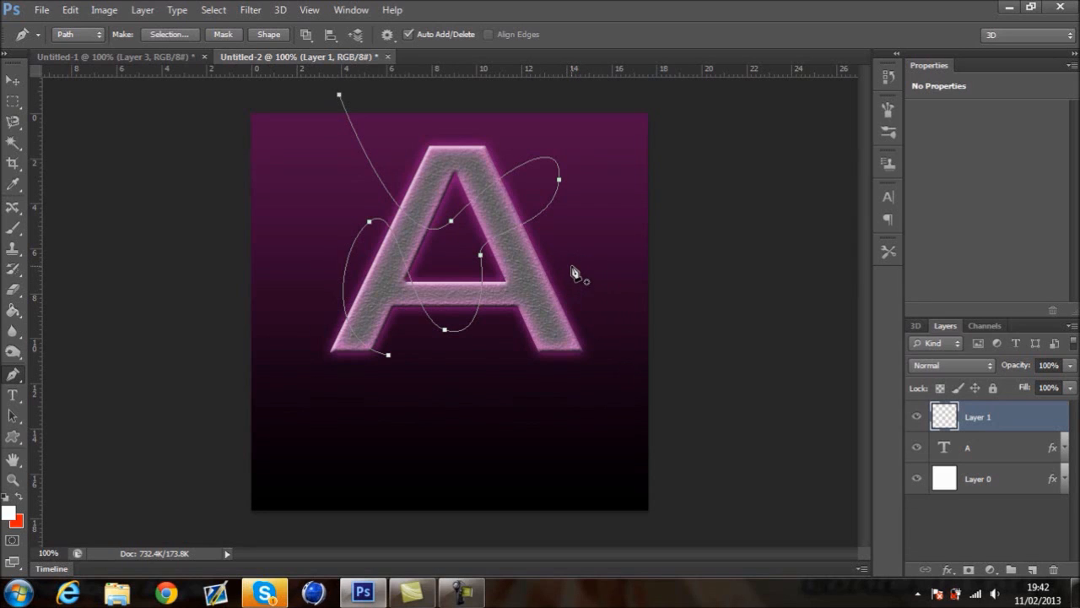
ctrl+click(570, 262)
key(ctrl+alt+z)
key(ctrl+alt+z)
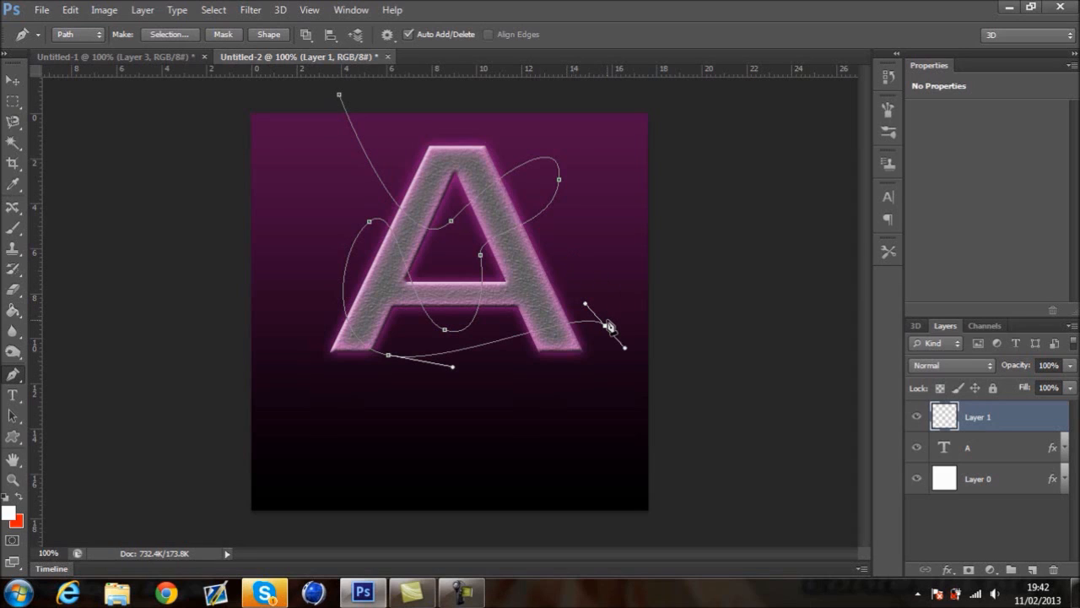
- Extend the path from beside the right foot with two more curved anchor points, ending beyond the canvas's right edge
mouse_move(607, 332)
mouse_down()
mouse_move(632, 313)
mouse_move(624, 356)
mouse_move(621, 336)
mouse_up()
drag(616, 266, 670, 309)
drag(682, 354, 737, 335)
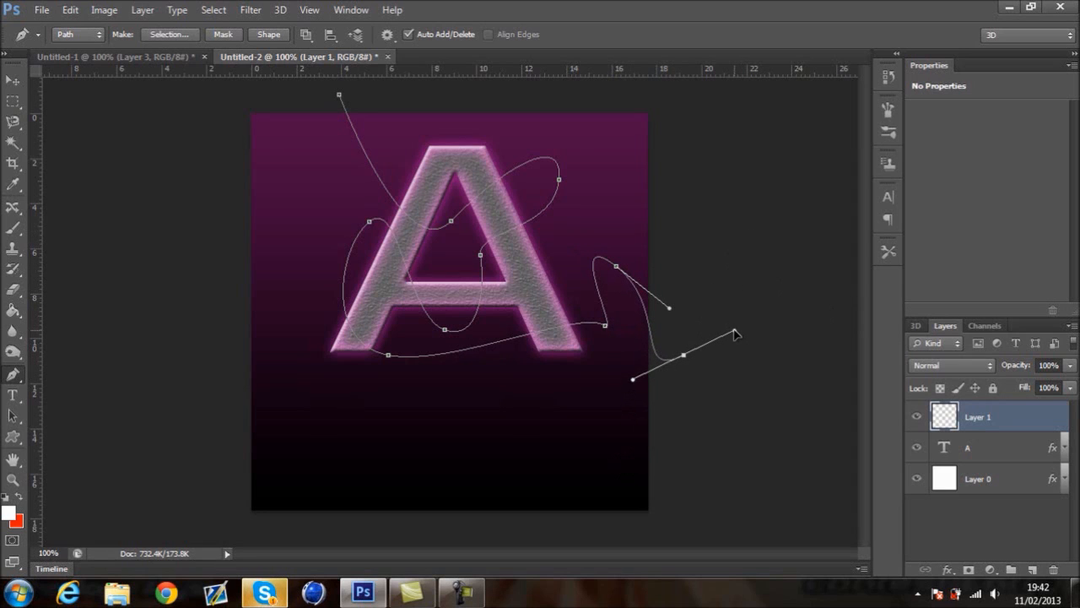
- Delete the two anchor points between the "A"'s left foot and the path's end point outside the canvas
click(605, 326)
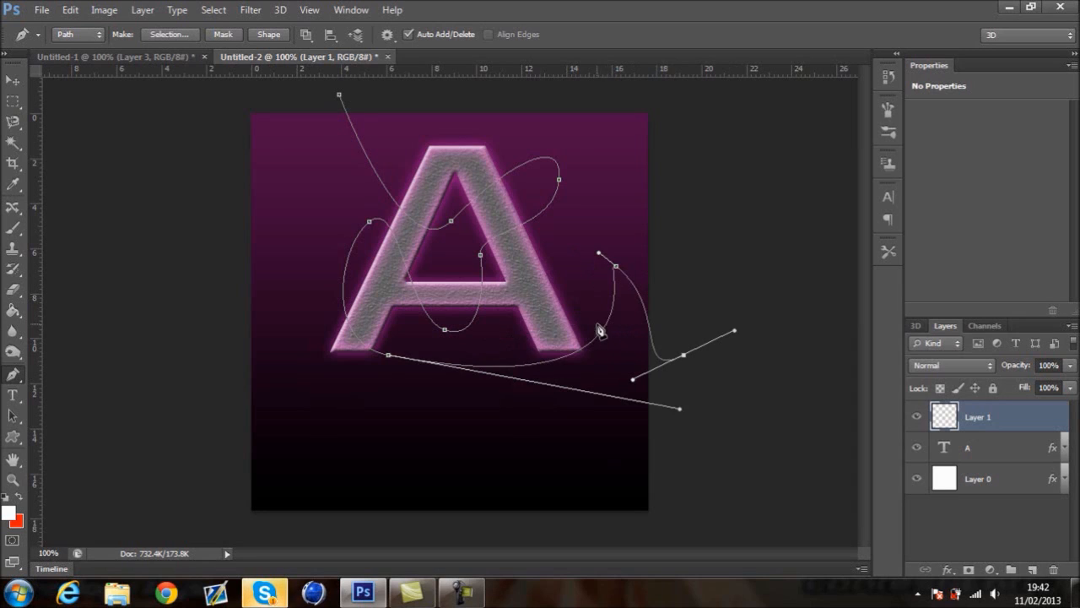
click(617, 269)
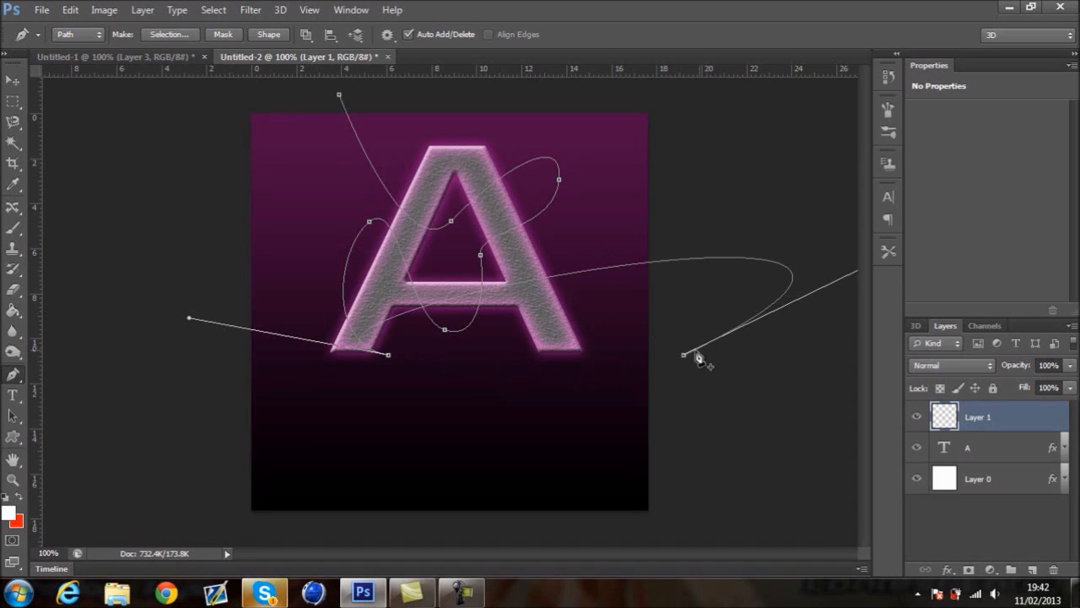
click(684, 355)
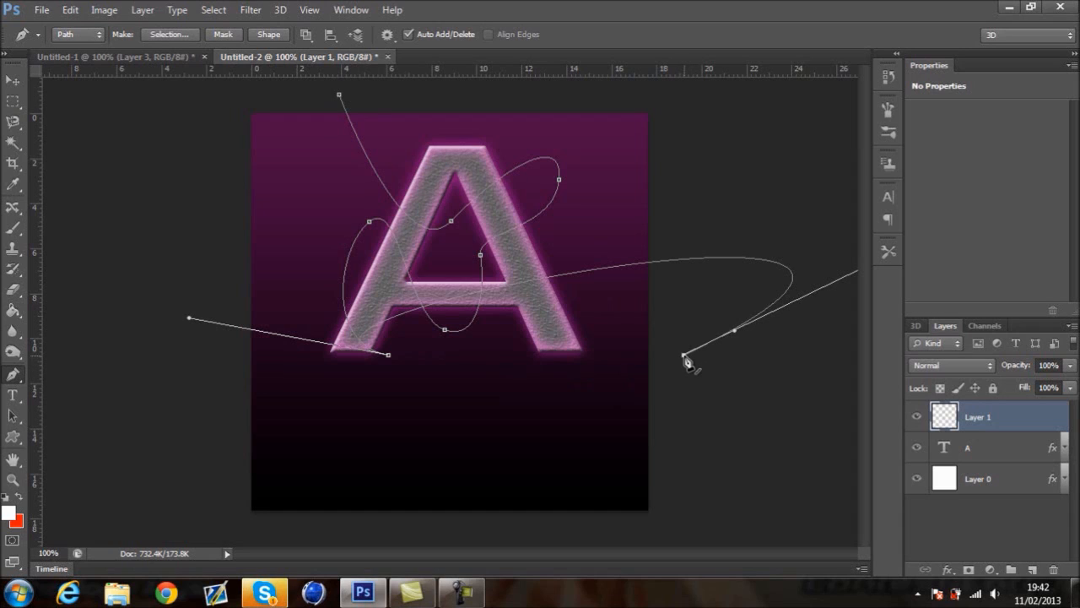
key(Delete)
drag(510, 351, 525, 348)
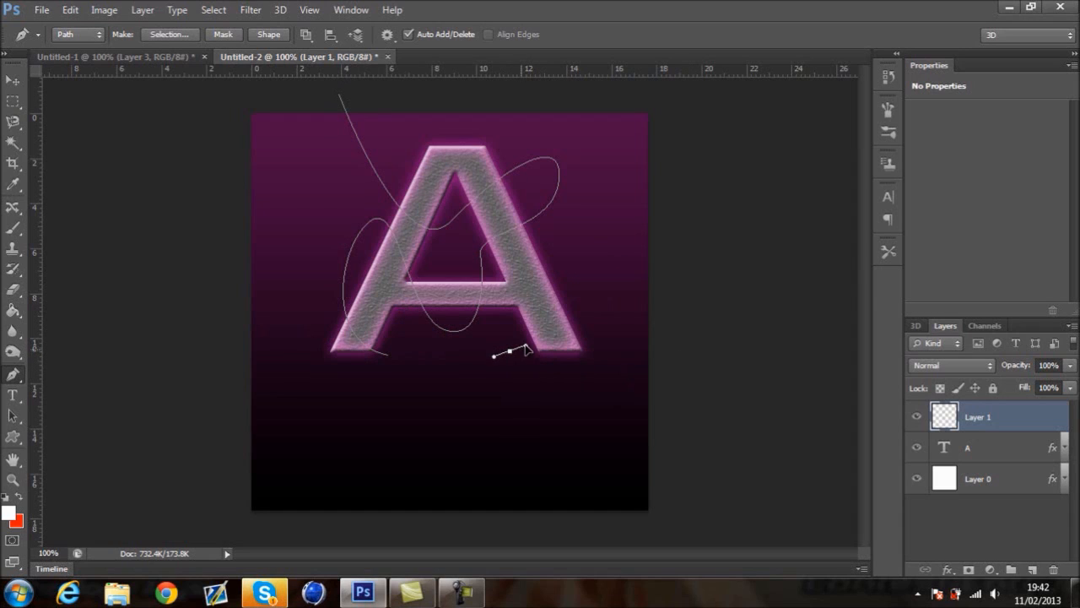
key(ctrl+z)
click(389, 355)
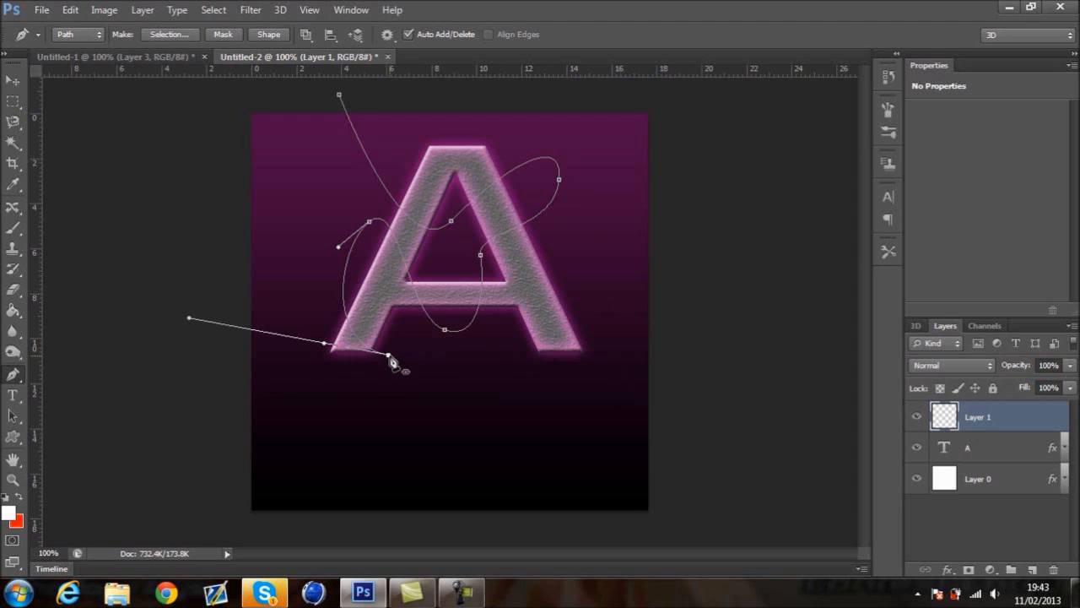
drag(191, 319, 191, 341)
key(ctrl+z)
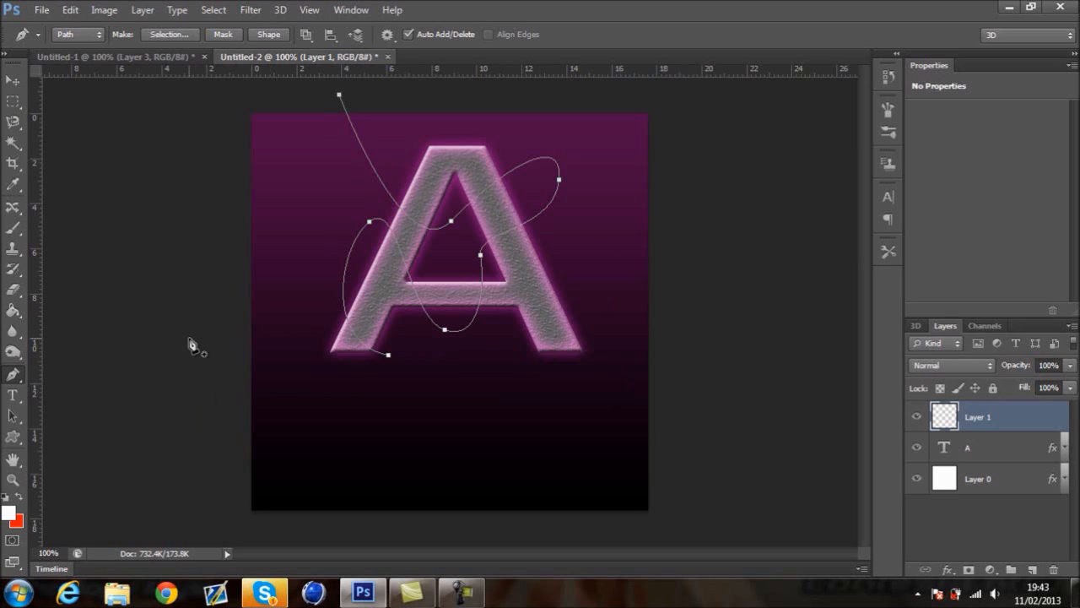
click(389, 355)
drag(606, 279, 595, 337)
key(ctrl+z)
click(460, 592)
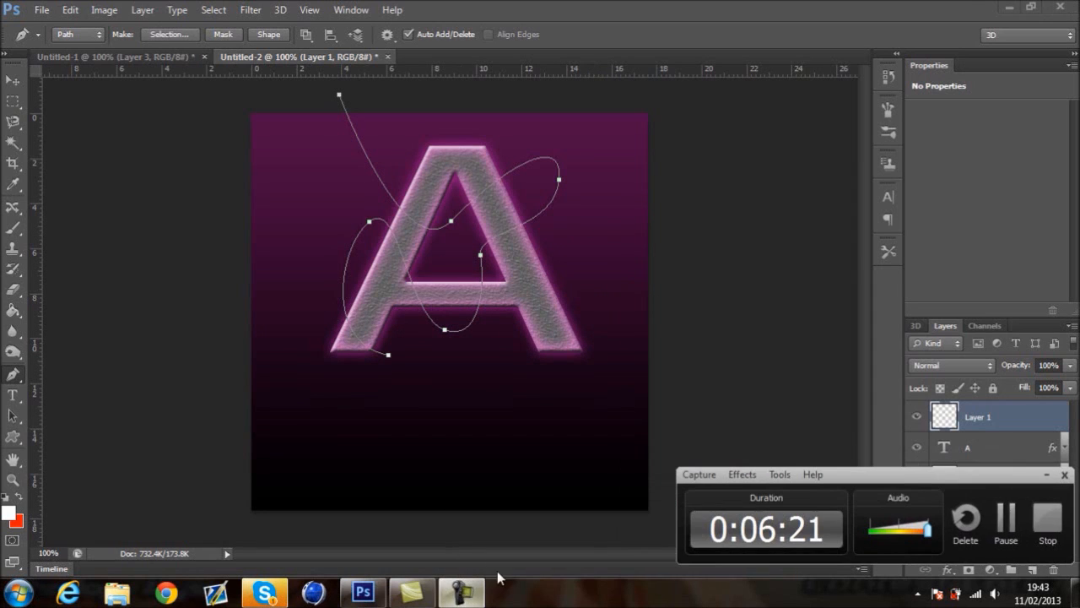
click(1003, 526)
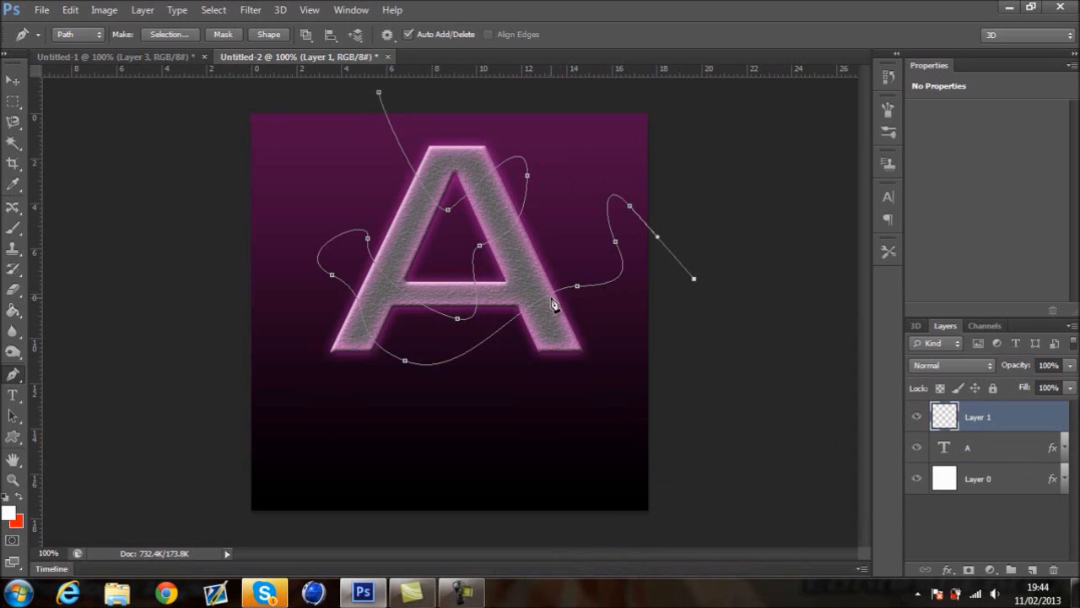
- Choose the Brush tool with its soft 5 px tip and enable Scattering in the brush settings
click(11, 229)
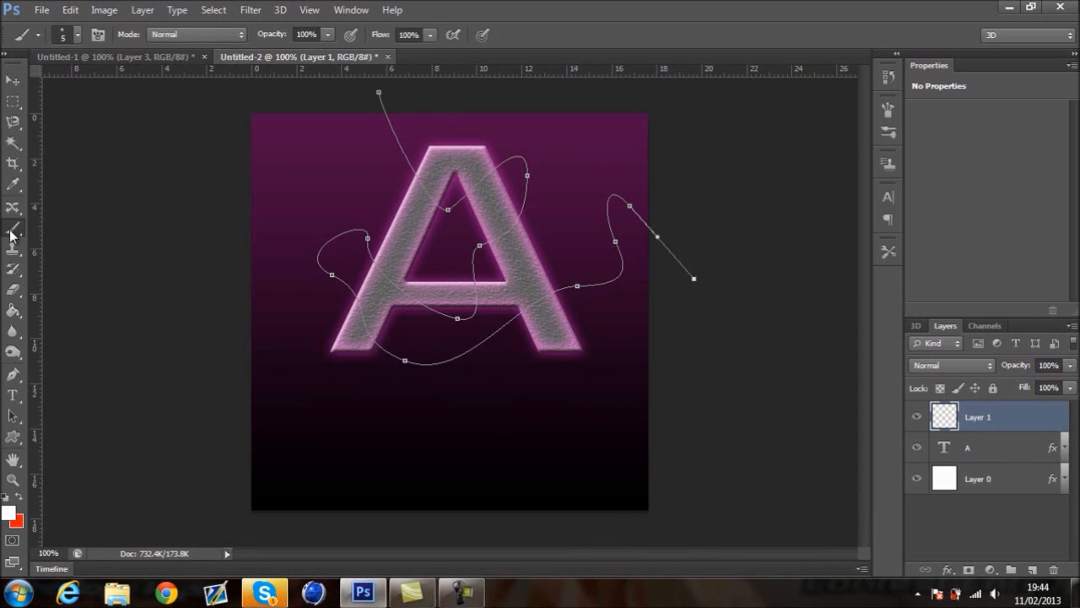
click(77, 37)
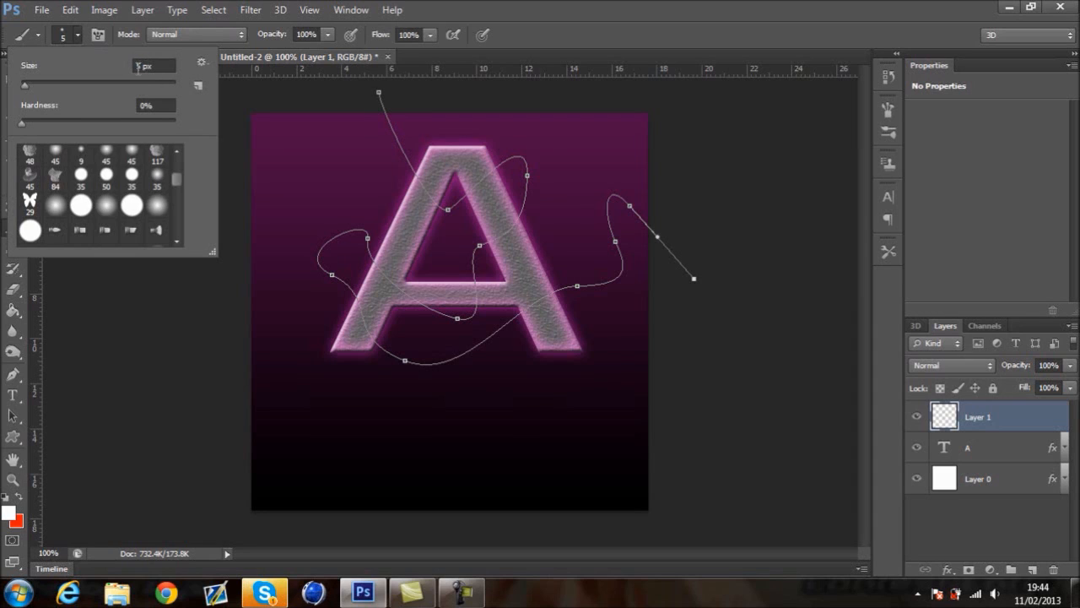
click(78, 41)
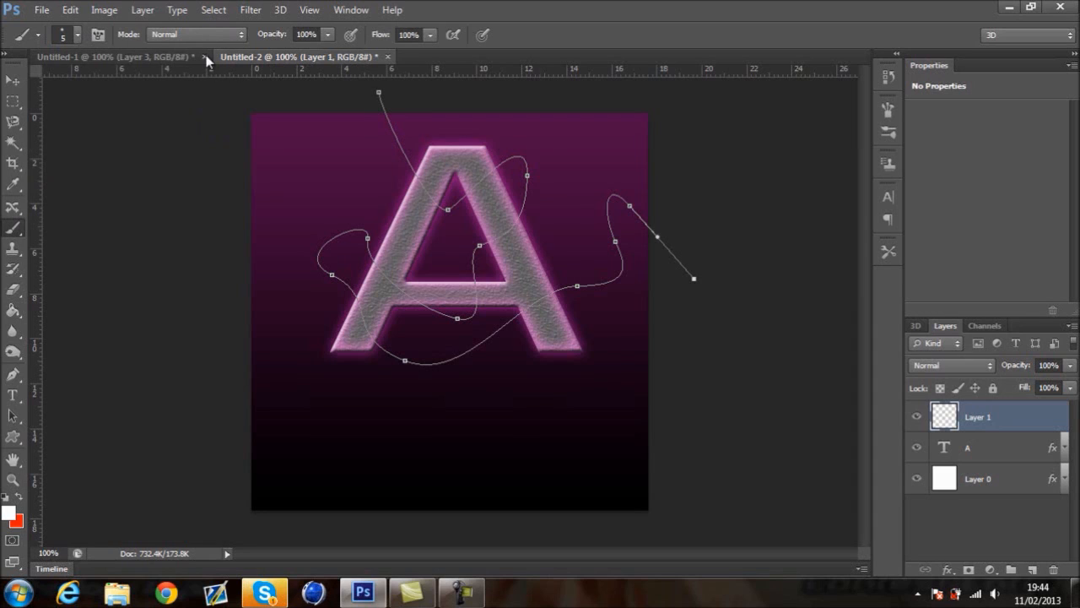
click(351, 10)
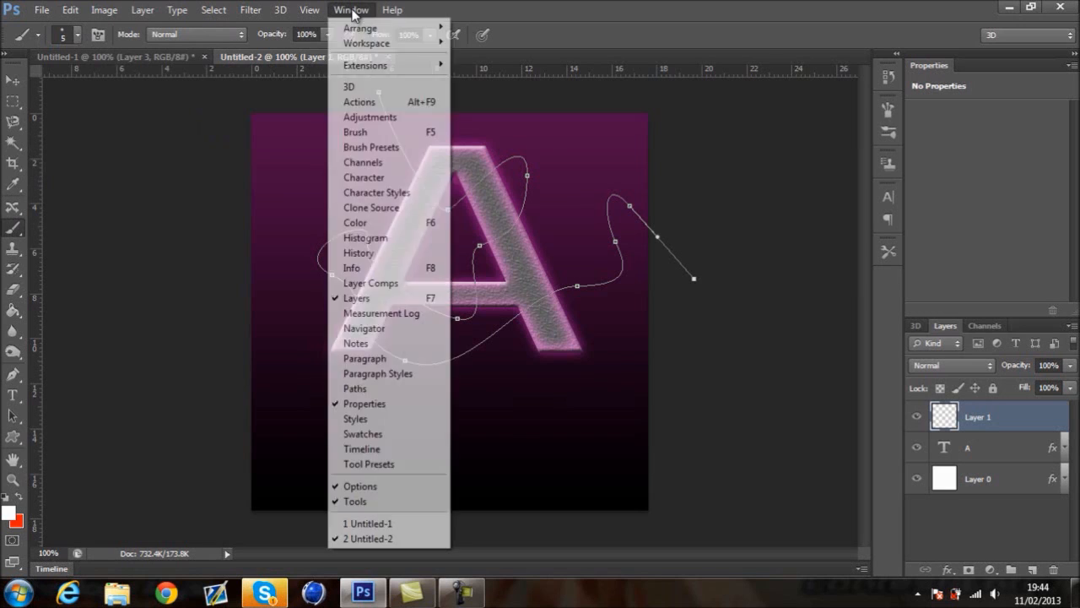
click(377, 133)
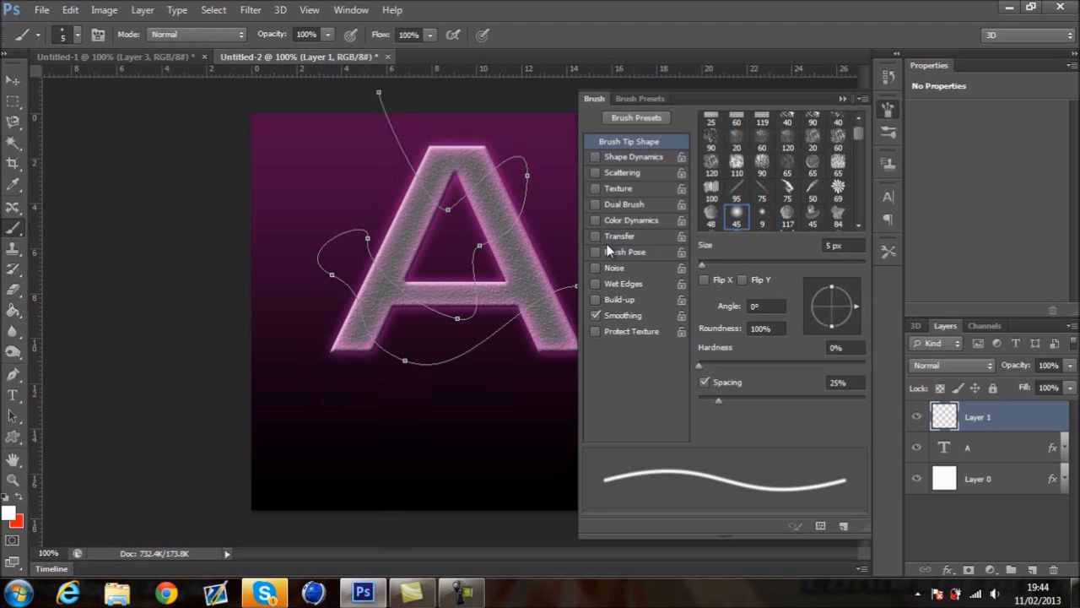
click(602, 173)
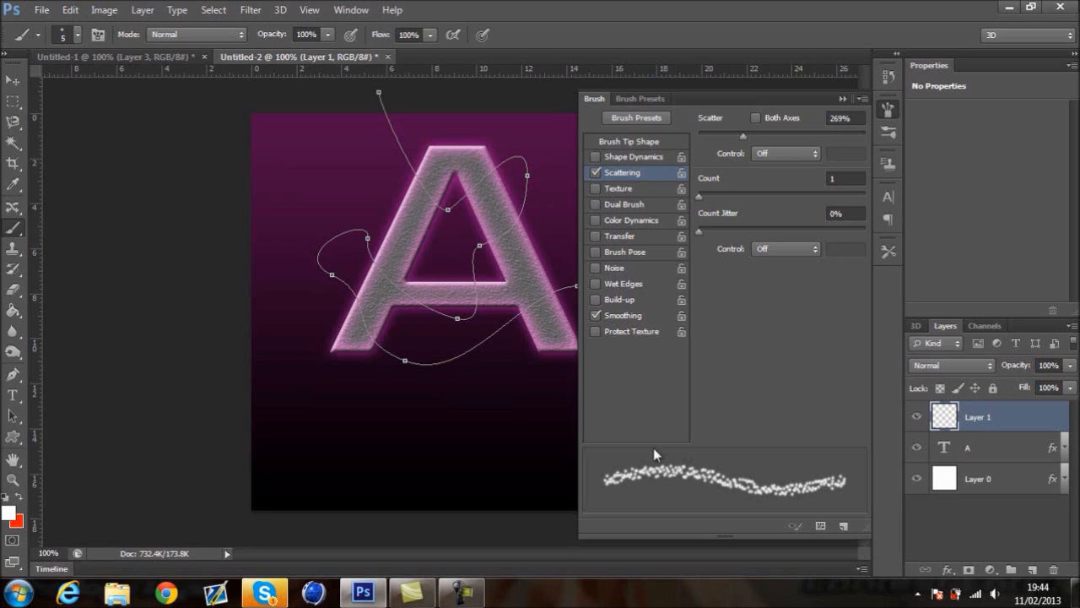
click(596, 173)
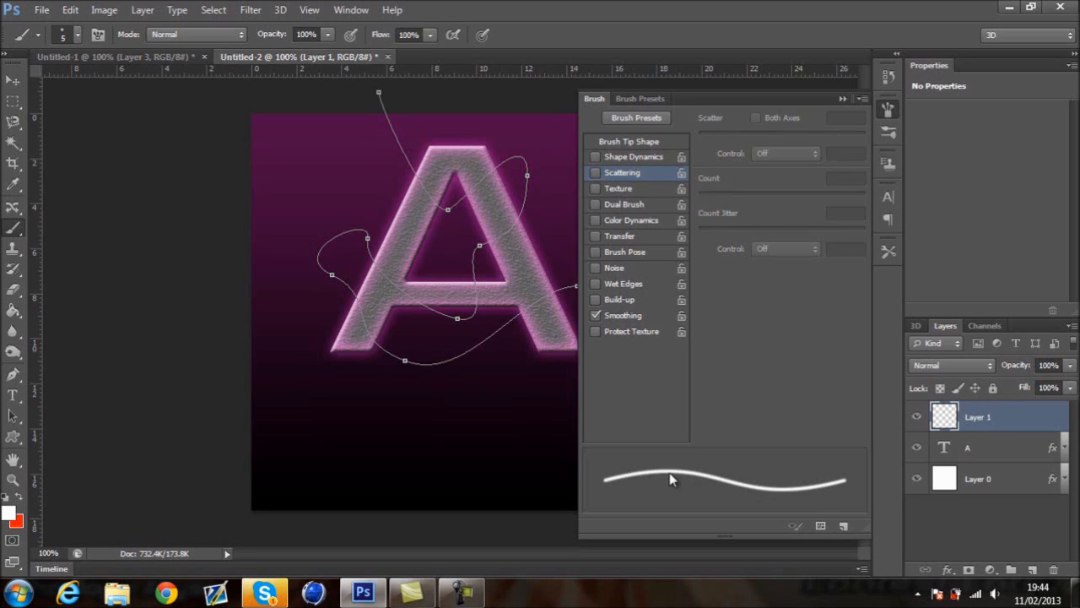
click(595, 173)
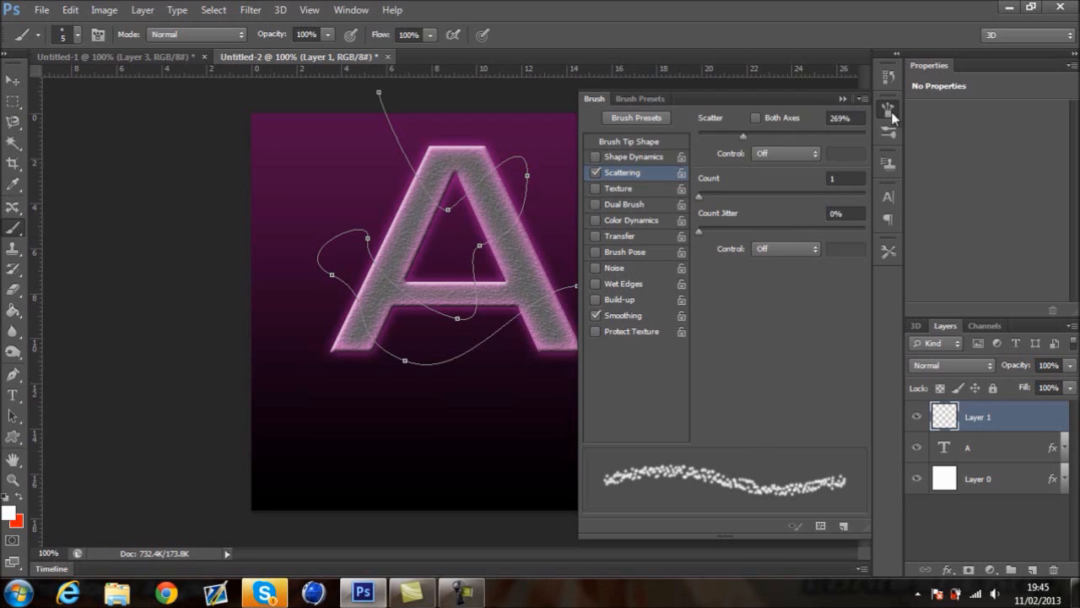
click(842, 99)
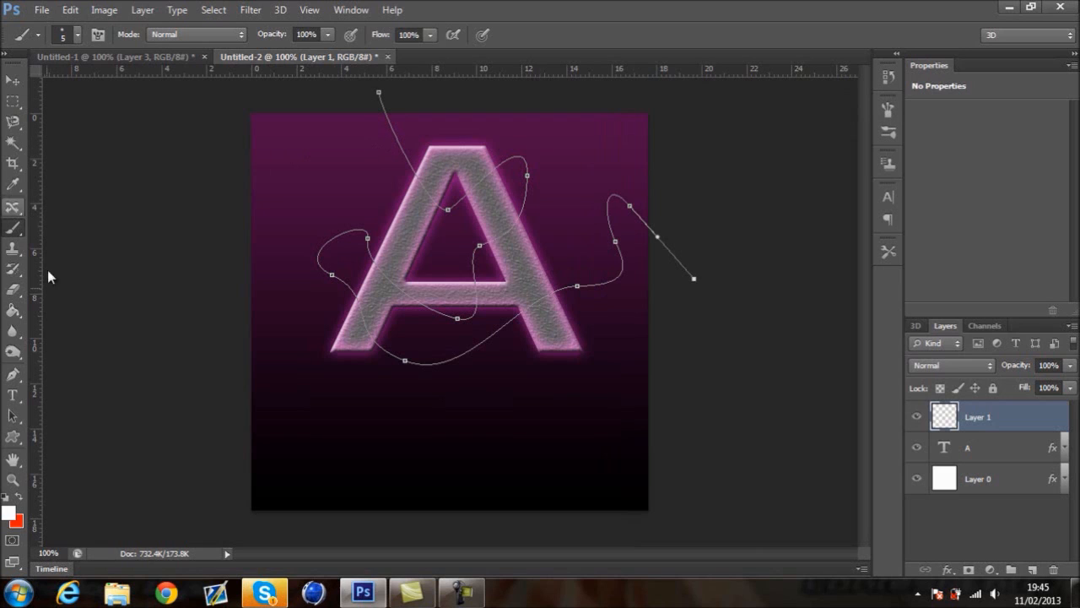
- Stroke the curved path on Layer 1 with the Brush and Simulate Pressure enabled, and dismiss the path outline
click(13, 376)
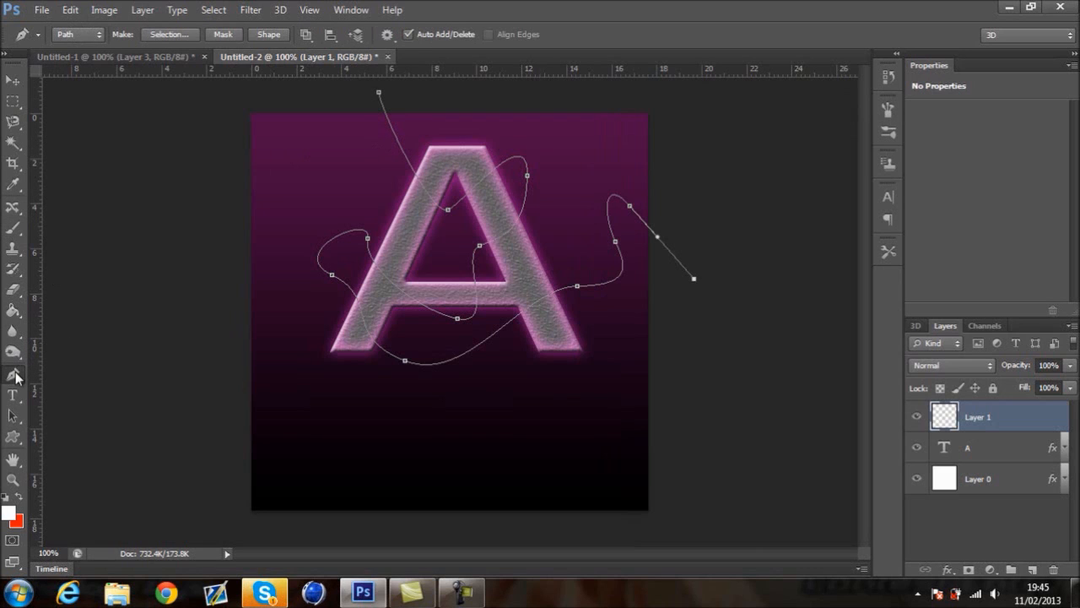
right_click(361, 236)
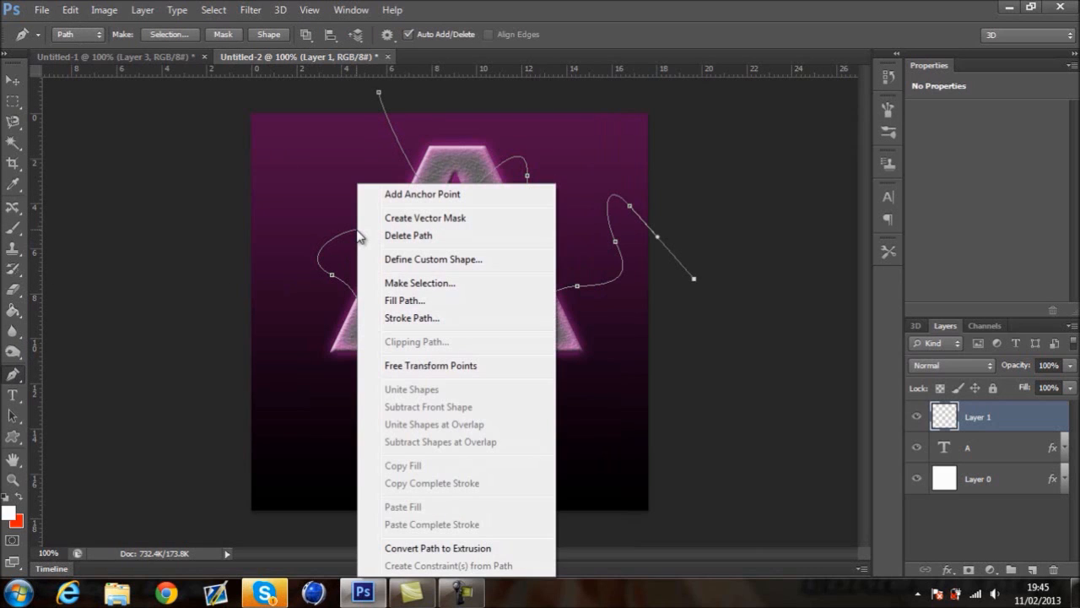
click(454, 317)
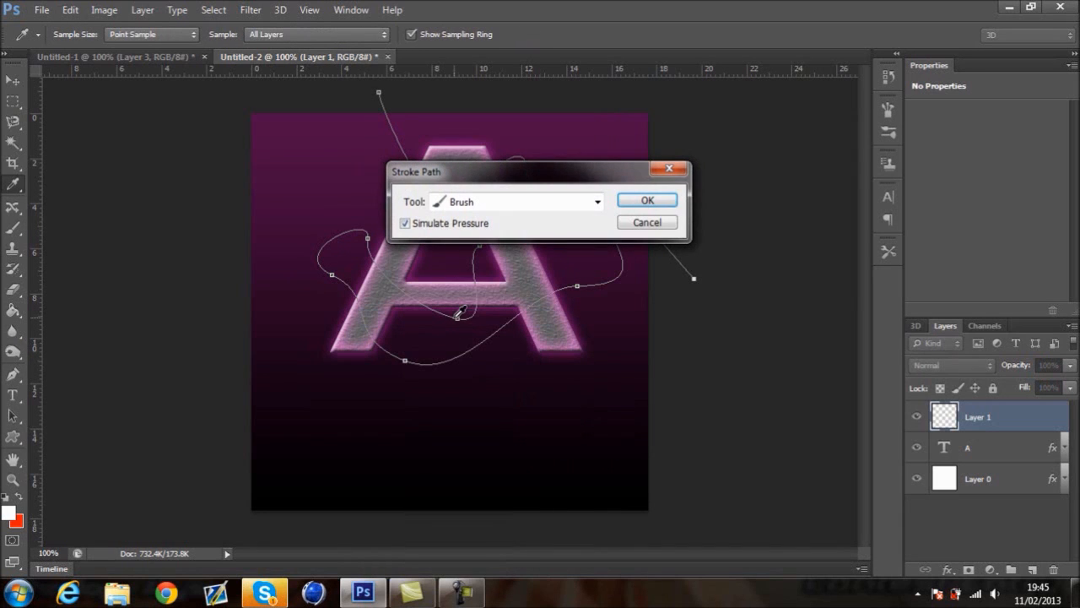
click(405, 223)
click(597, 205)
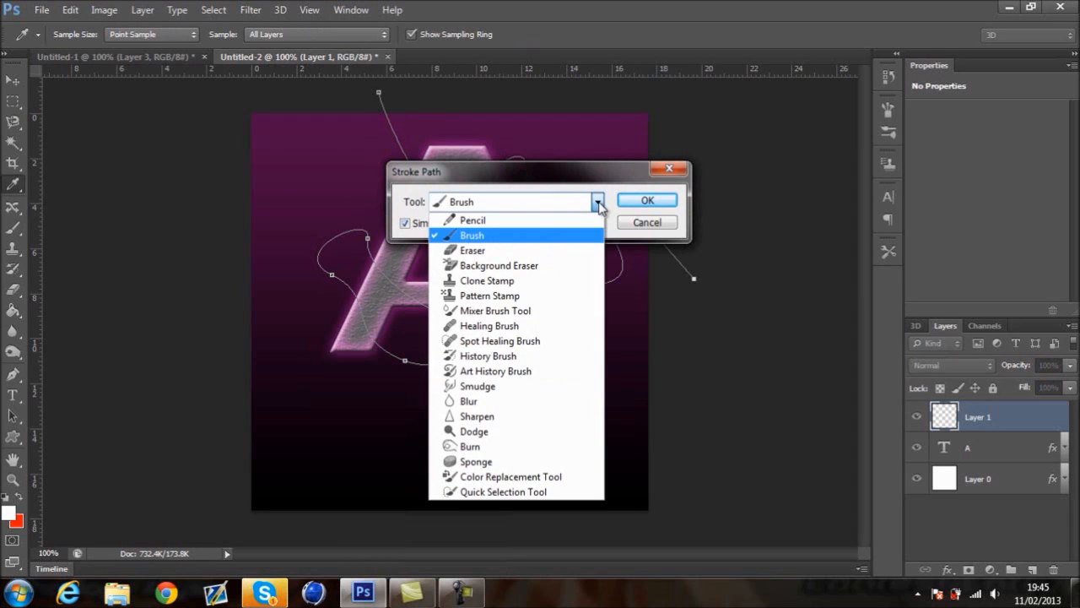
click(526, 237)
click(647, 203)
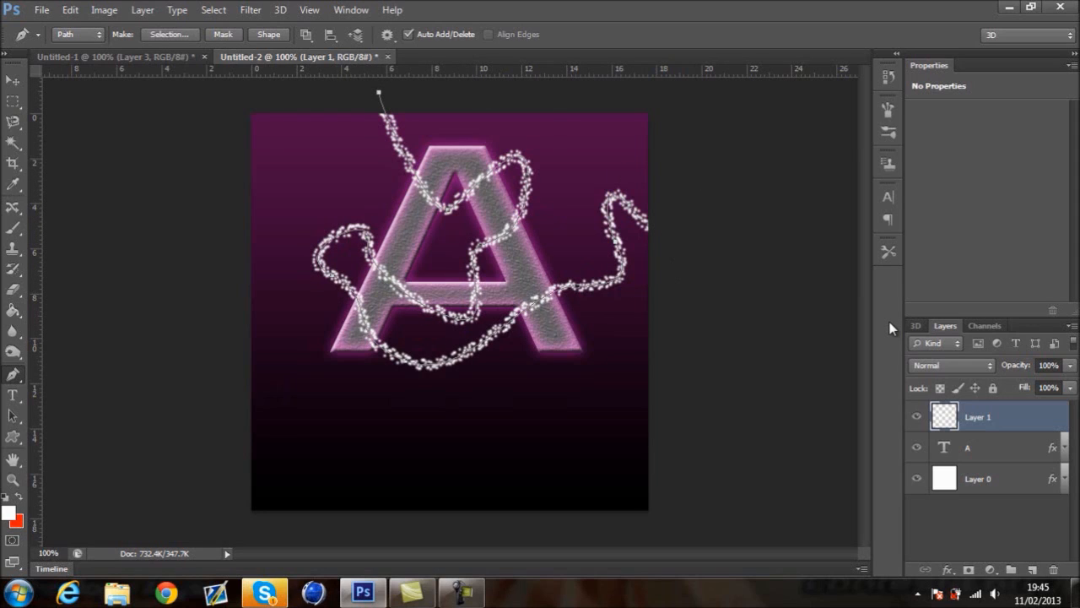
key(Return)
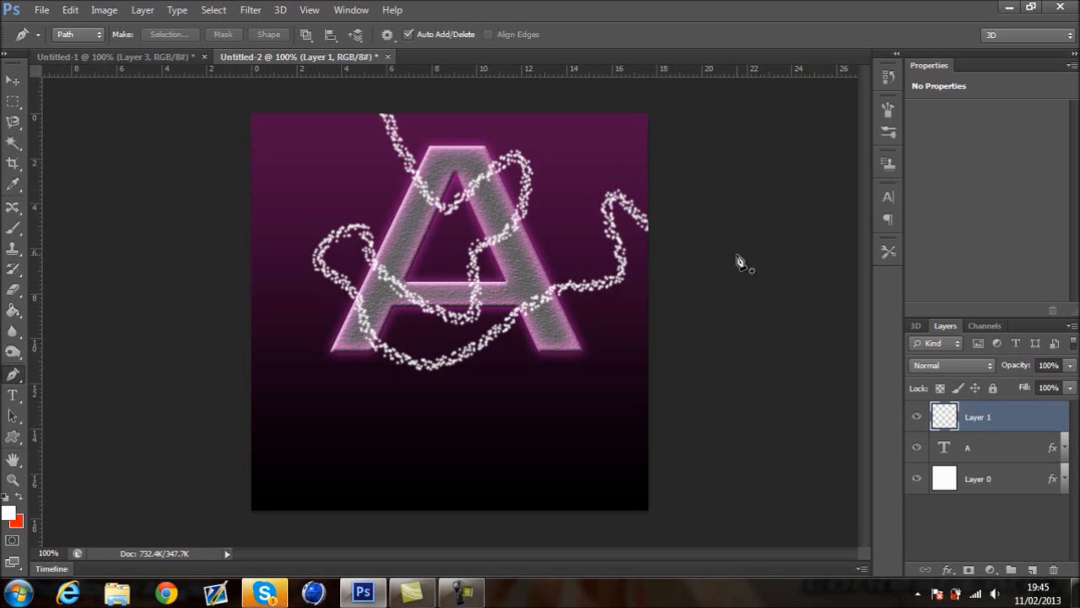
- Add an Outer Glow to Layer 1 and set its colour to magenta ff00ea
double_click(1031, 422)
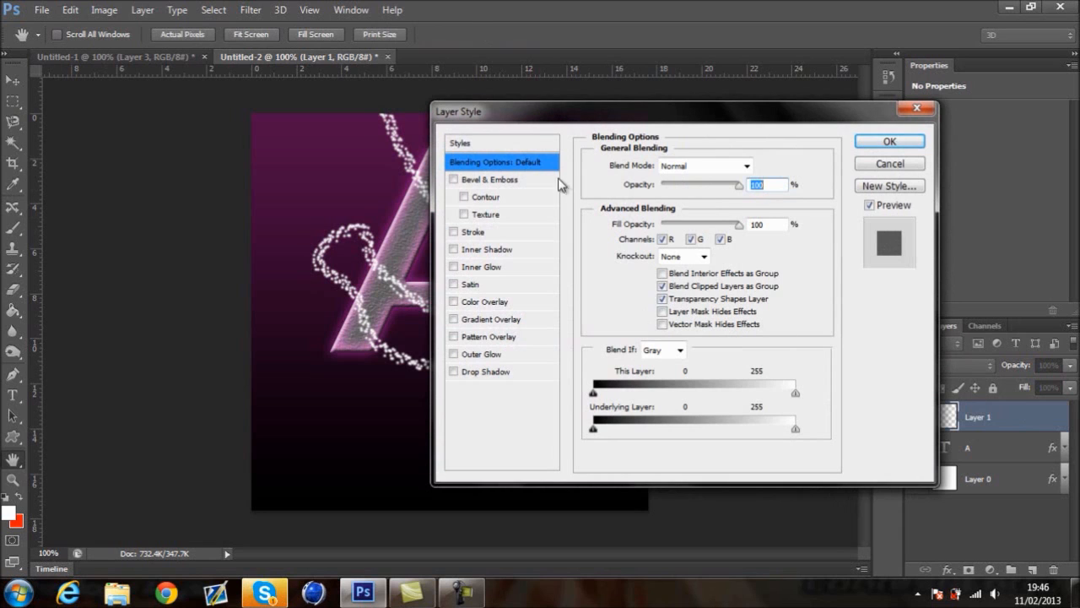
click(478, 357)
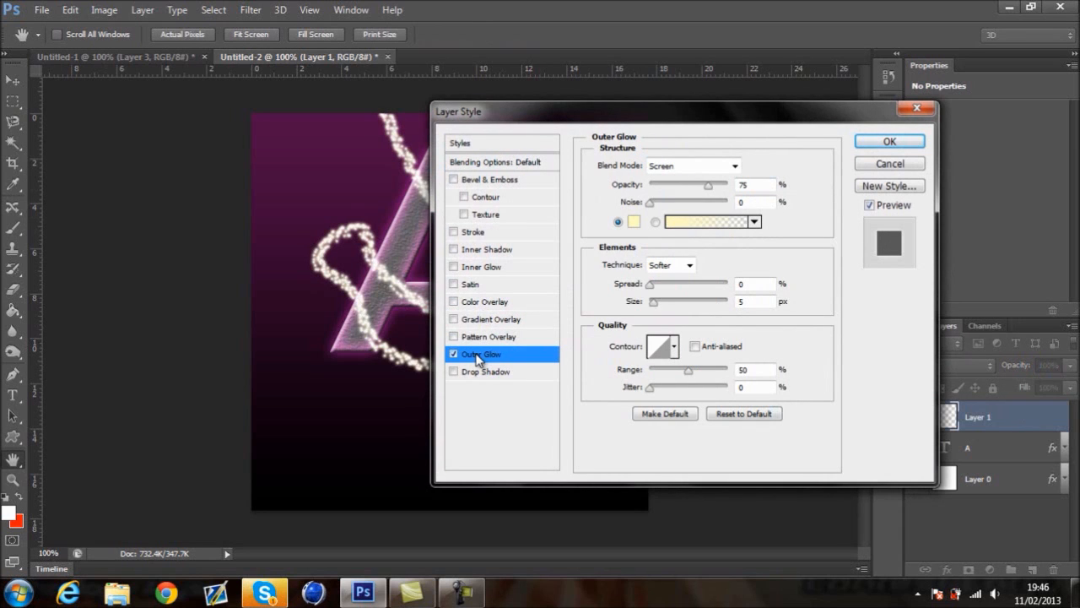
click(635, 222)
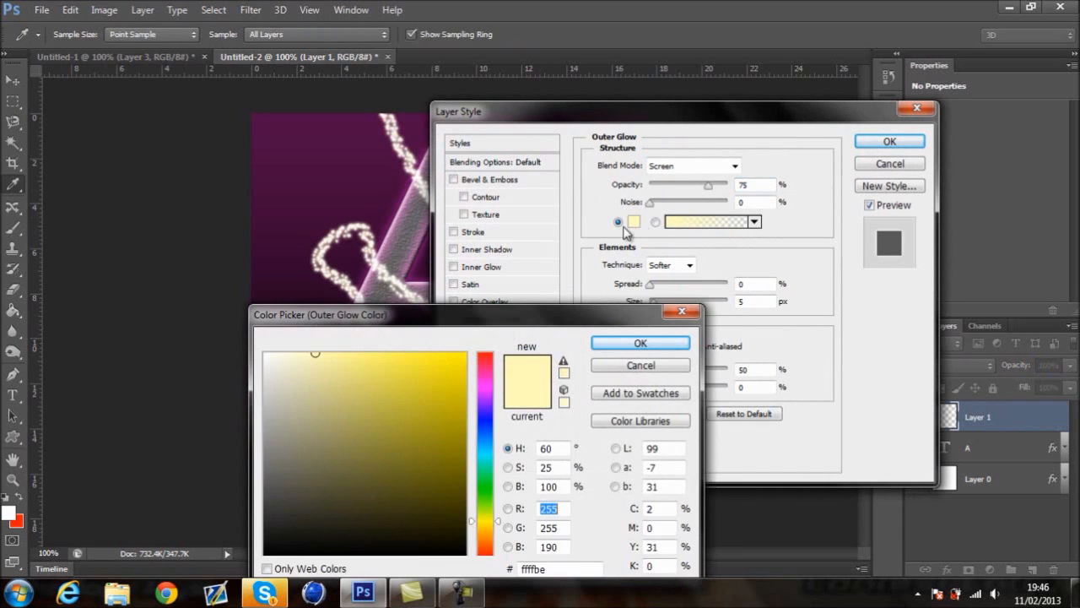
click(486, 390)
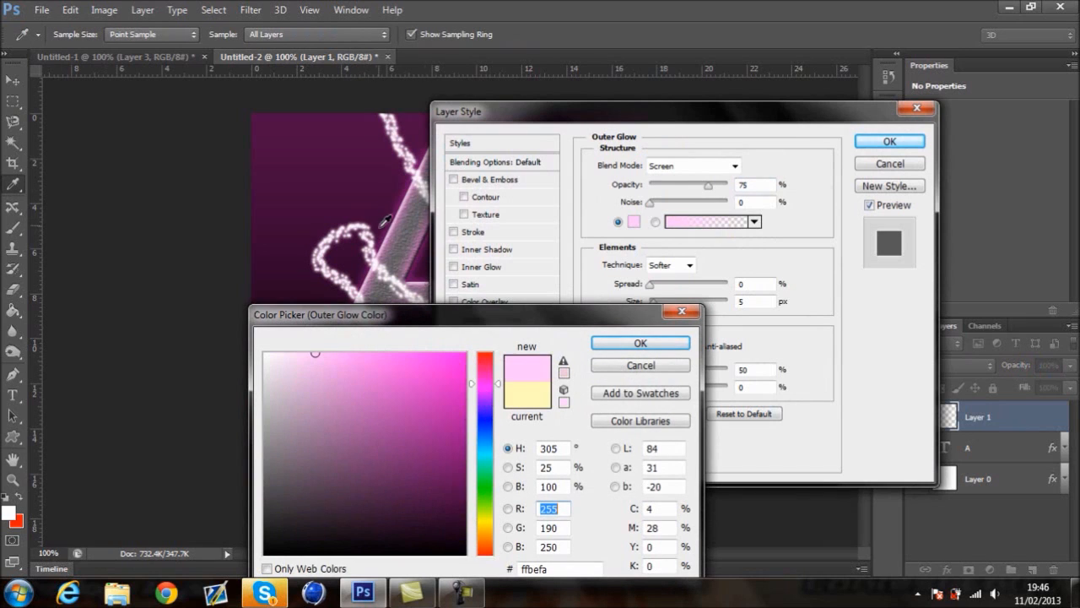
click(465, 353)
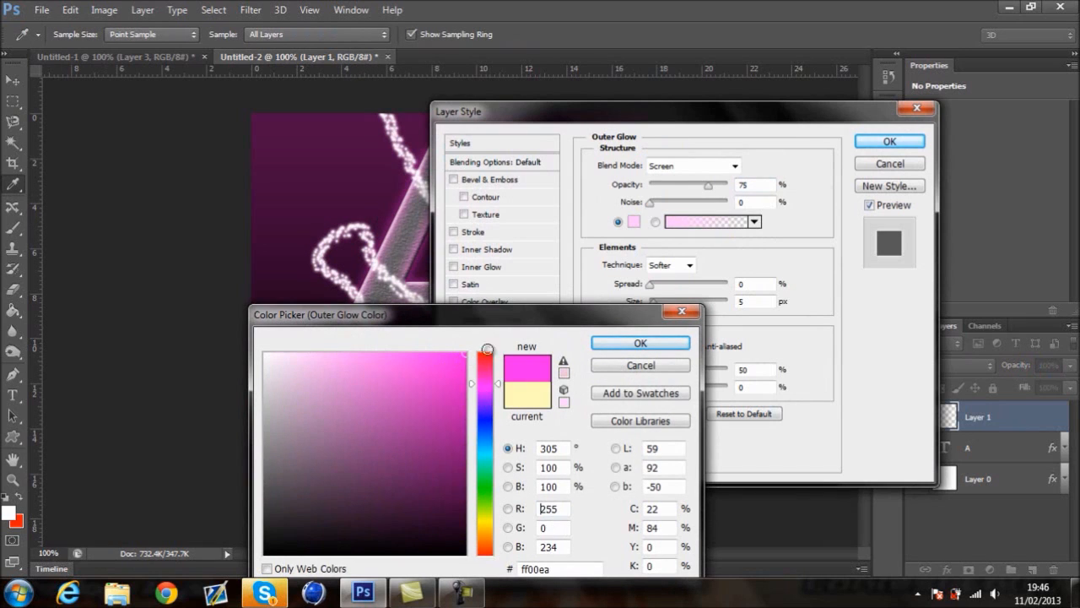
click(639, 344)
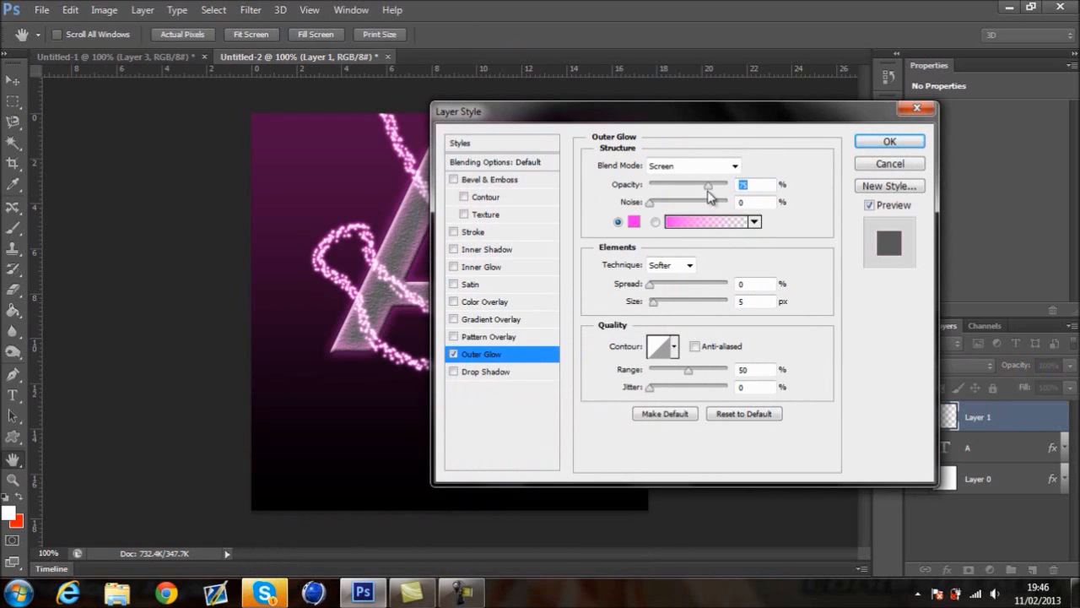
- Set the Outer Glow's spread to 3% and its size to 10 px
click(651, 288)
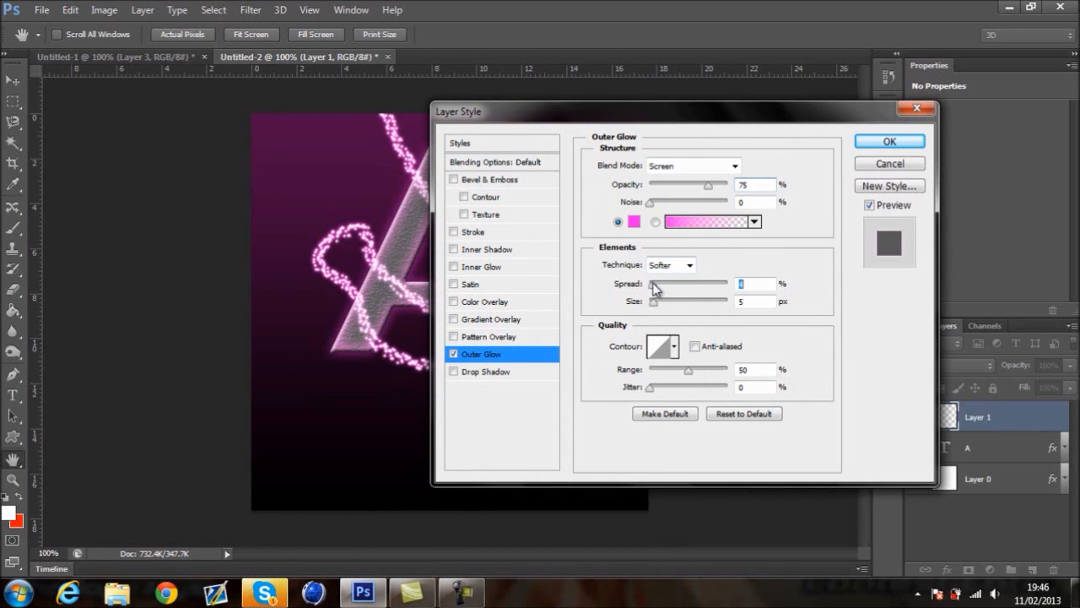
drag(656, 307, 656, 289)
click(753, 301)
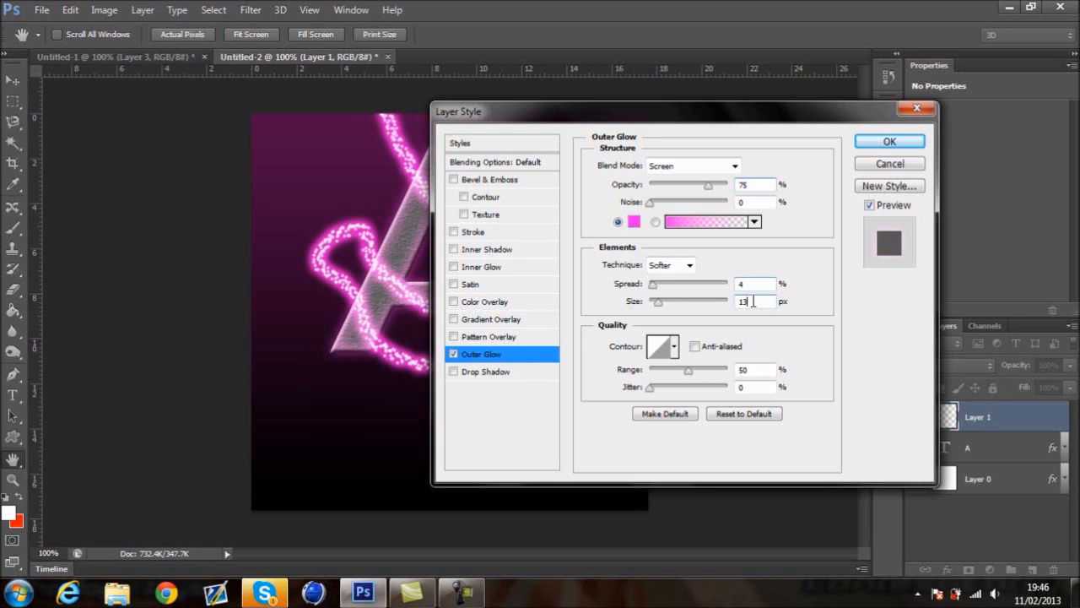
click(828, 299)
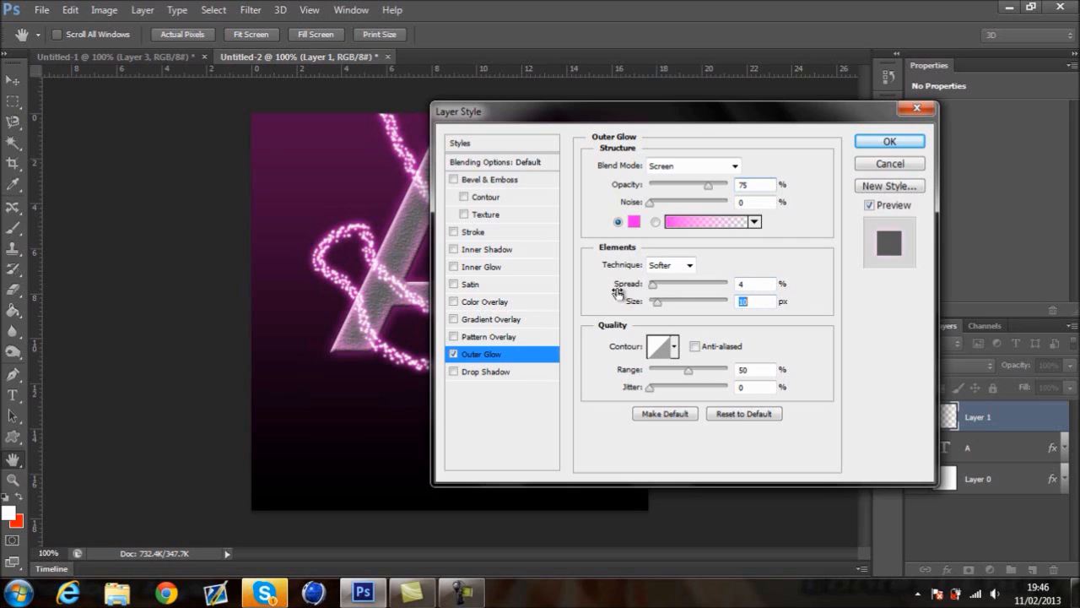
drag(656, 290, 656, 291)
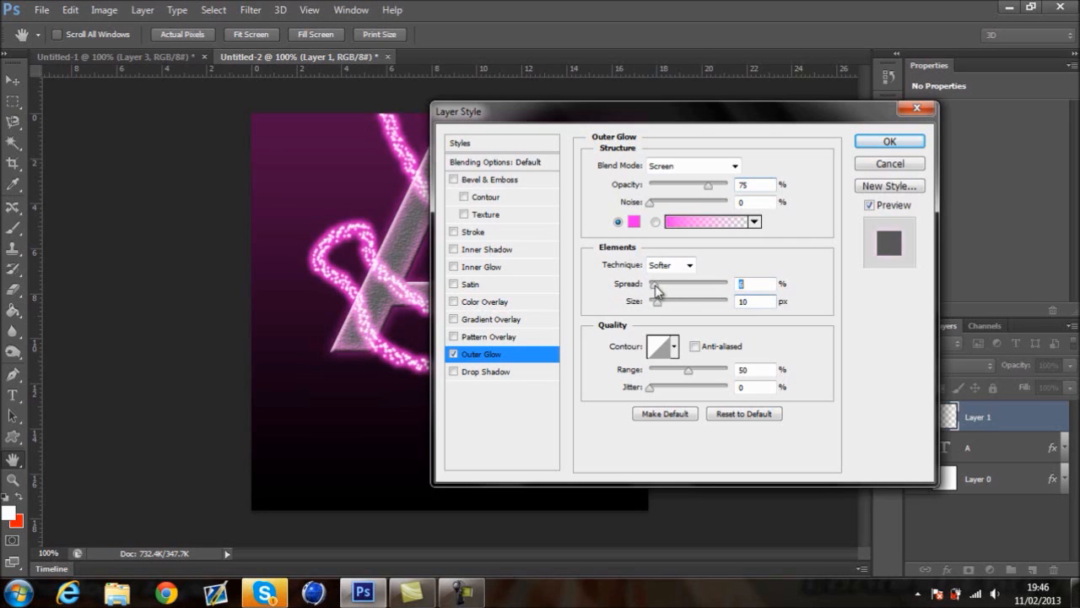
click(812, 283)
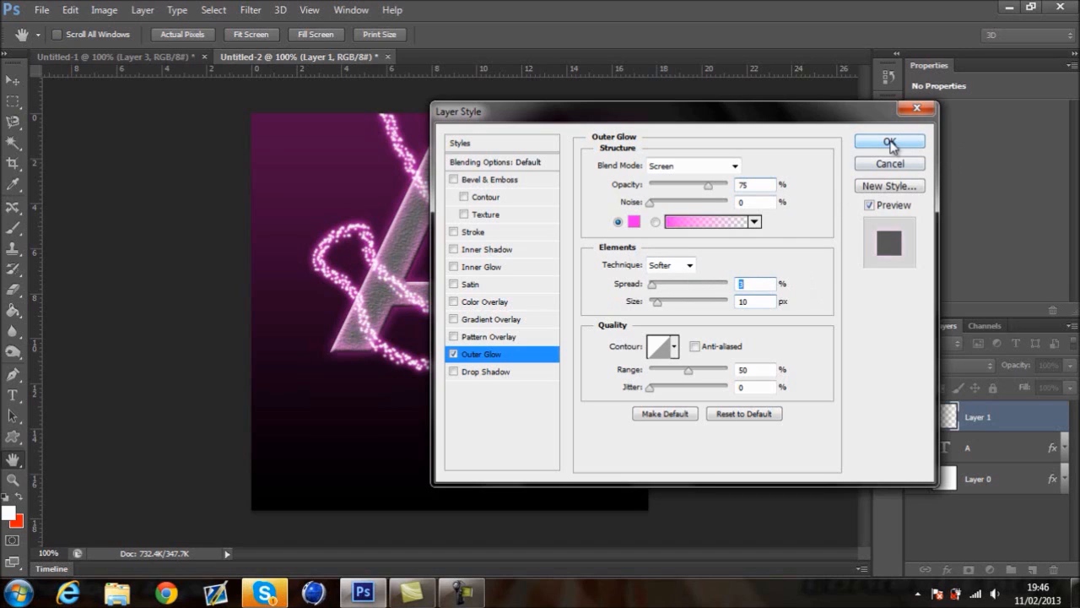
- Add an Inner Glow to the stroke on Layer 1 and give it a fully saturated bright magenta colour
click(481, 267)
click(633, 222)
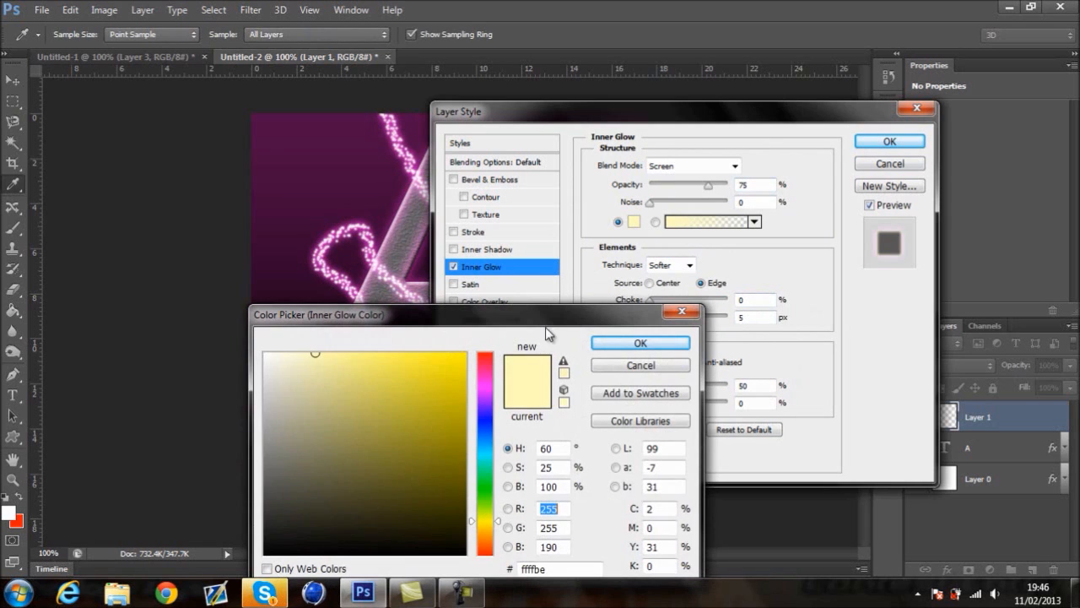
click(485, 380)
click(465, 353)
click(612, 349)
- Set the Inner Glow's choke to 21% and size to 136 px, compare it on and off, and apply the layer style
drag(652, 320, 694, 318)
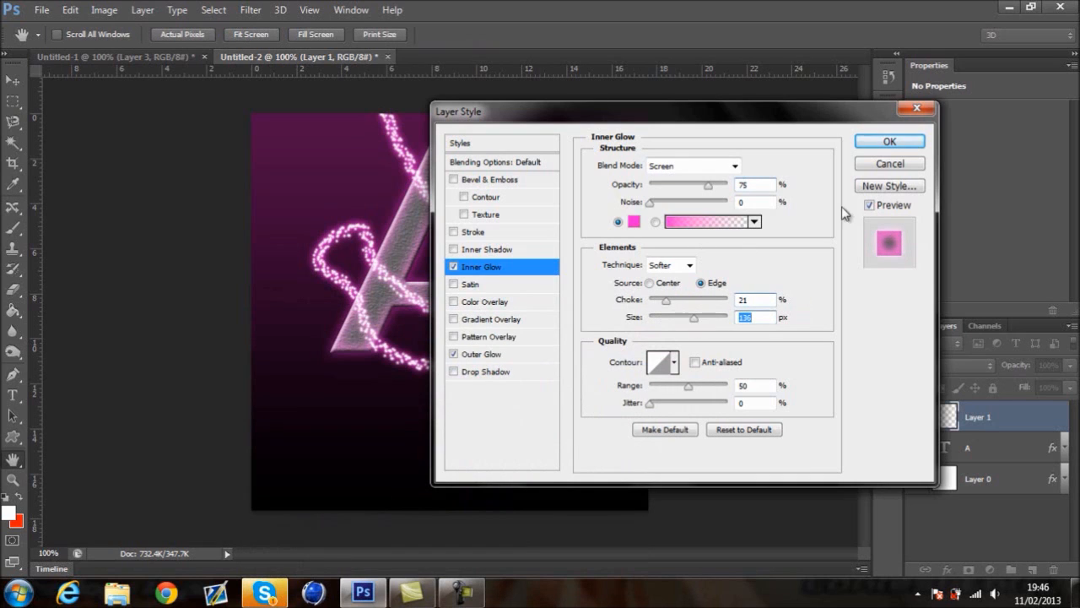
click(453, 265)
click(453, 266)
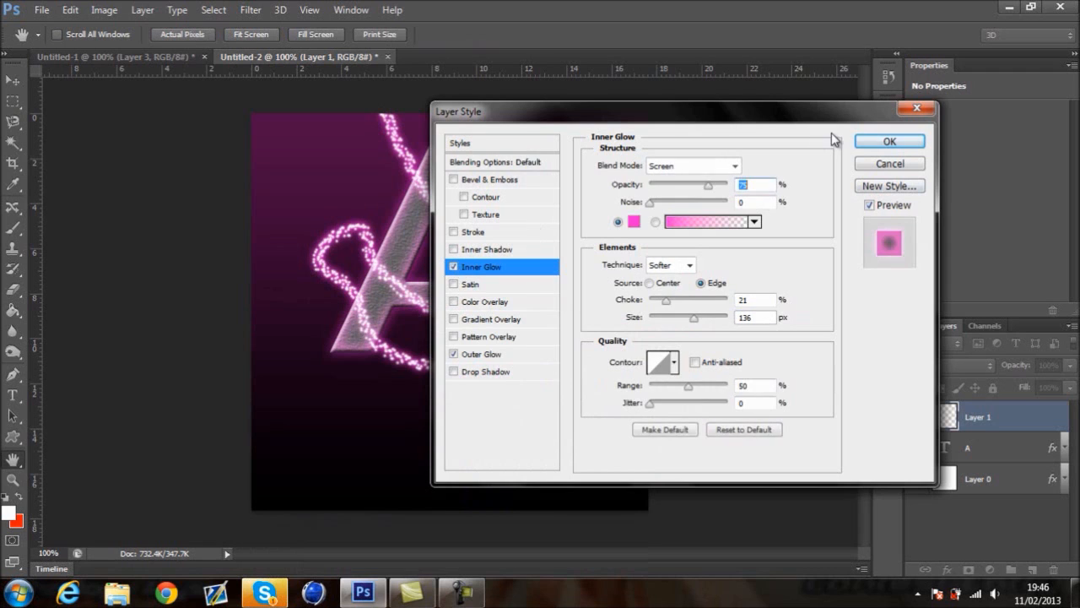
click(885, 143)
key(p)
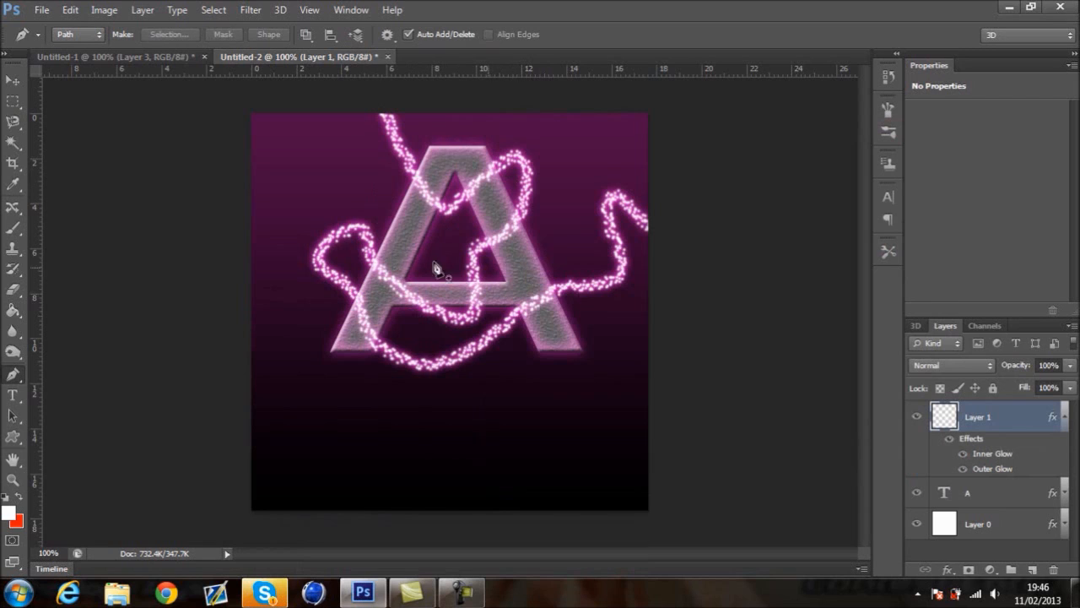
- Erase the glowing trail on Layer 1 where it crosses the upper right leg of the A, using a soft 25 px Eraser
click(17, 289)
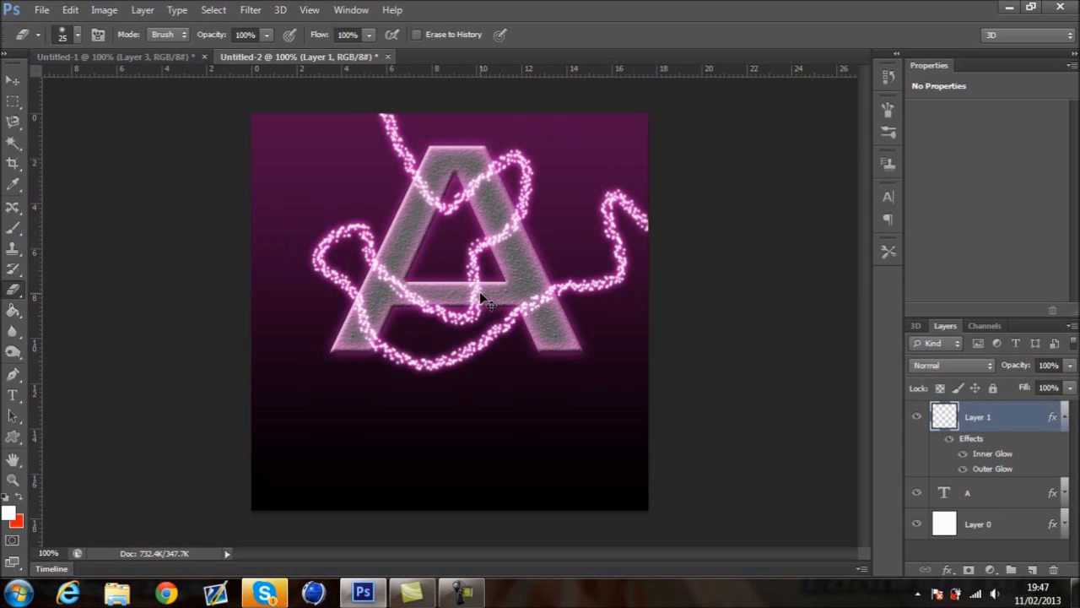
key(ctrl+plus)
key(ctrl+plus)
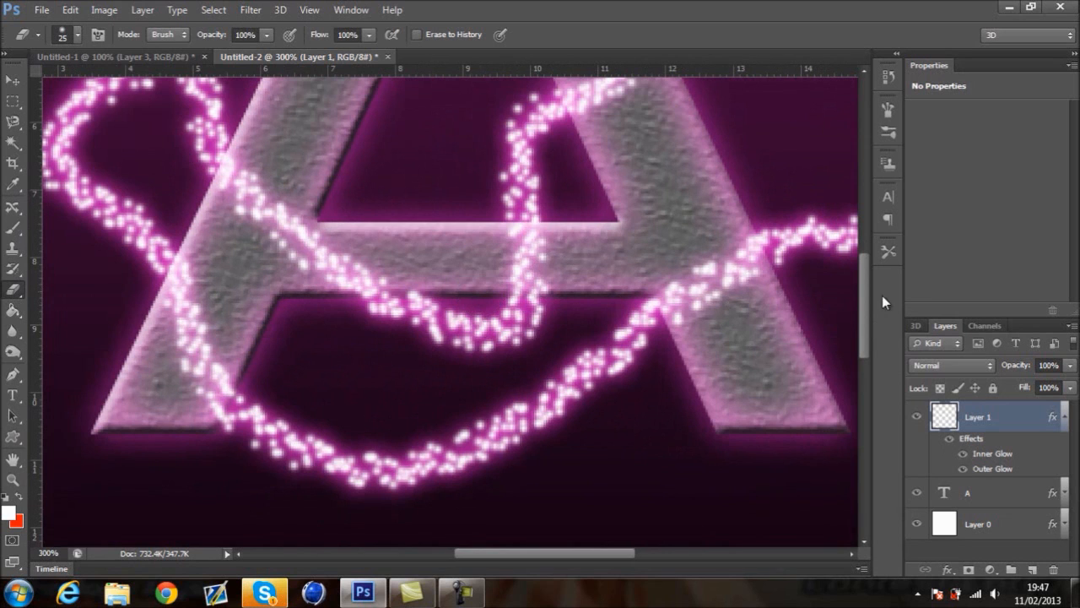
drag(865, 295, 865, 267)
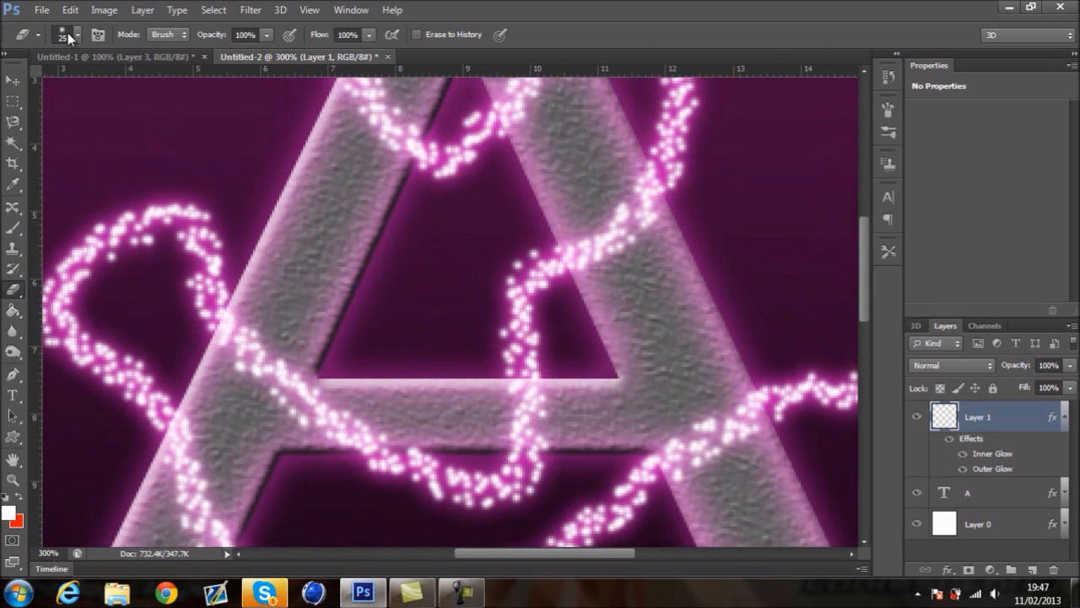
click(80, 37)
click(44, 85)
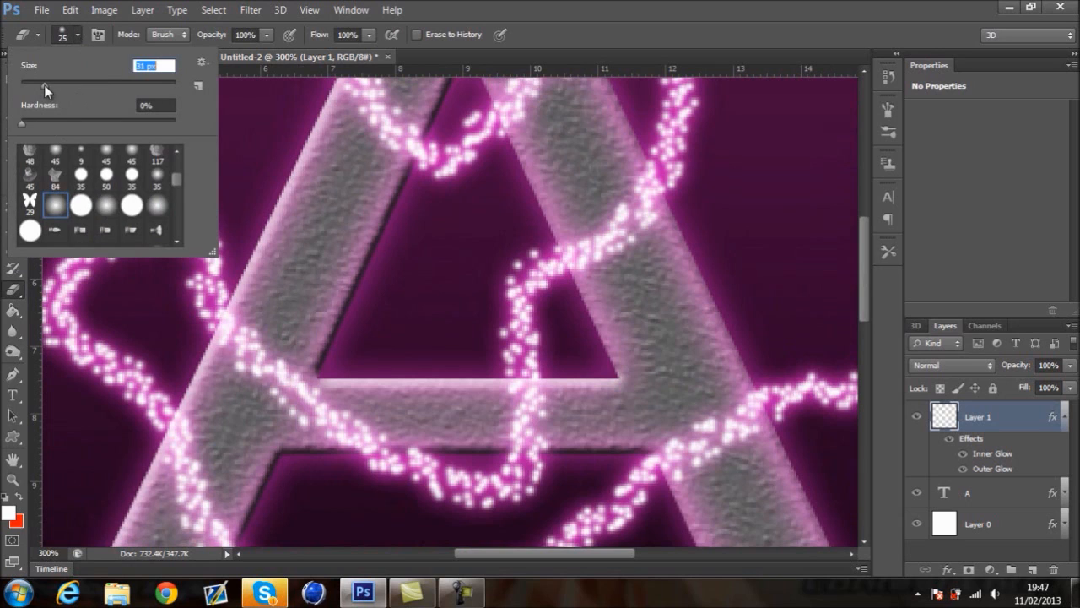
drag(41, 85, 39, 86)
click(79, 37)
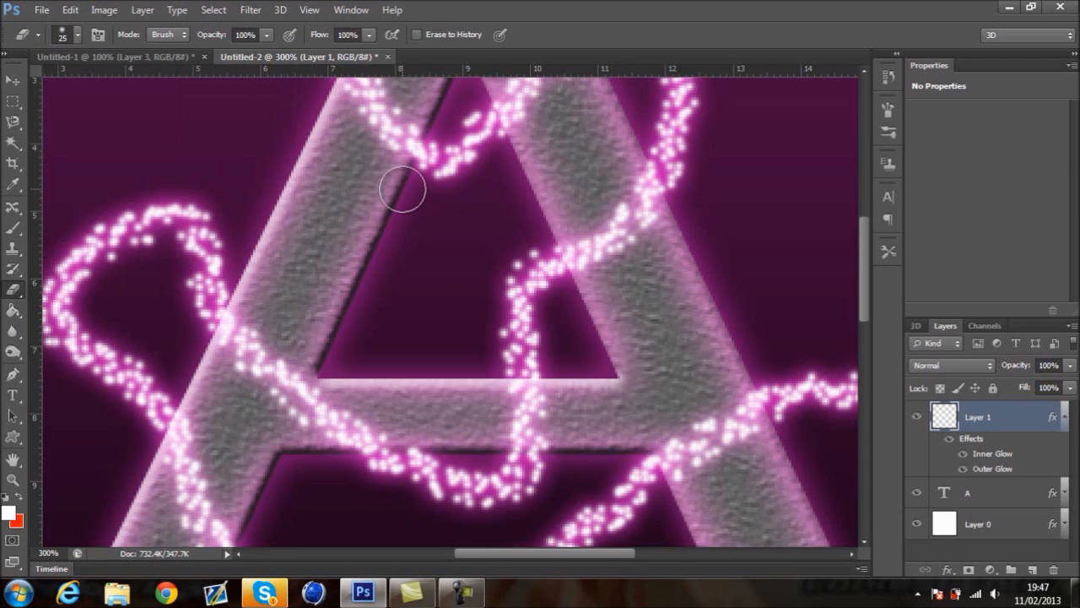
drag(402, 188, 371, 347)
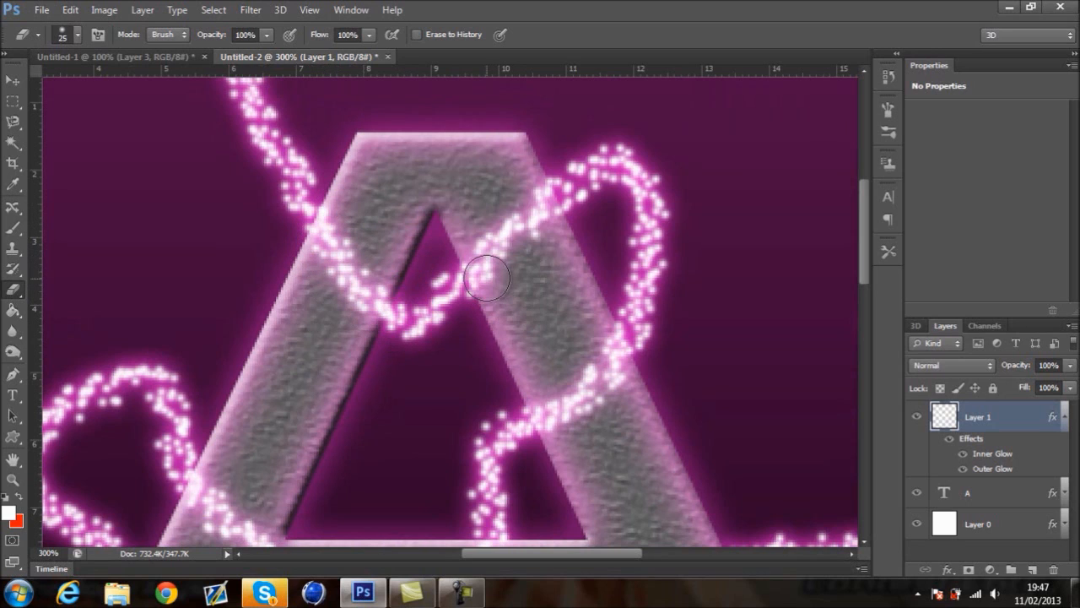
mouse_move(487, 258)
mouse_down()
mouse_move(507, 216)
mouse_move(534, 215)
mouse_up()
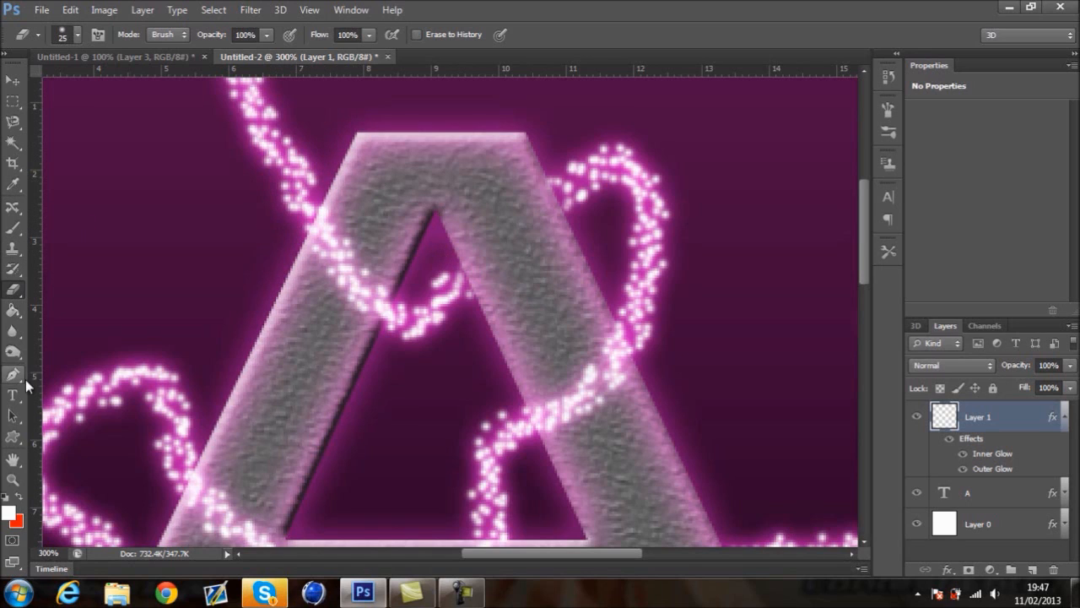
click(77, 34)
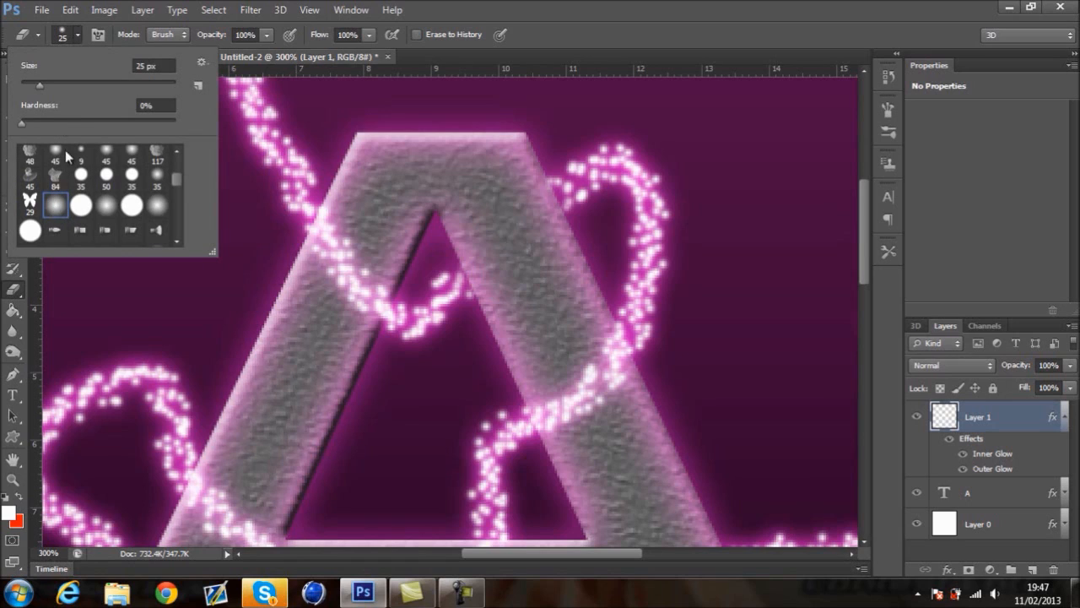
click(79, 33)
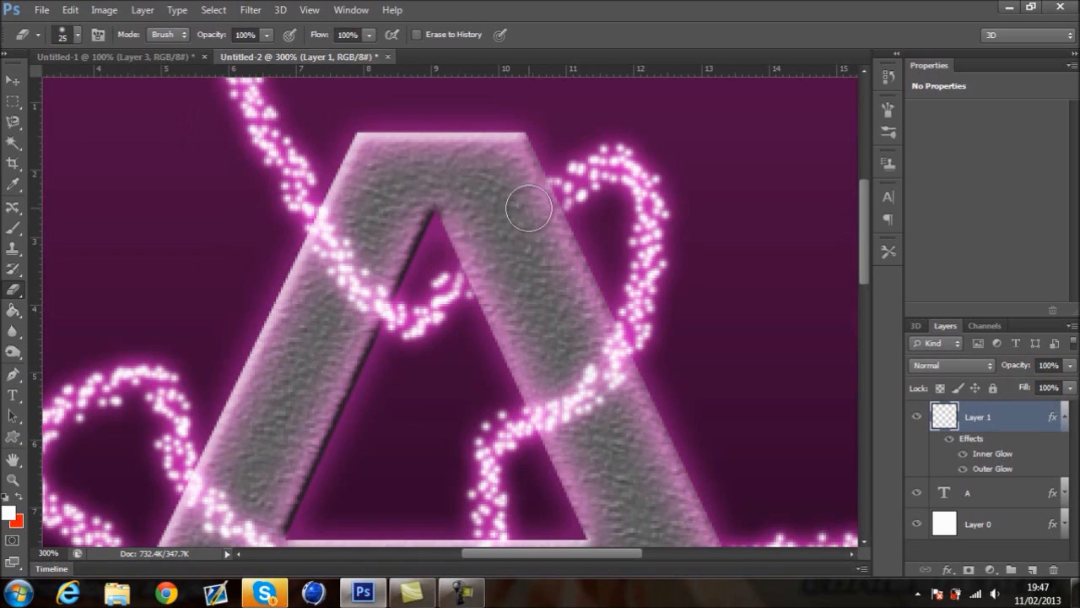
- Add a 3 px black outside Stroke at 100% opacity to the letter A layer
double_click(1020, 497)
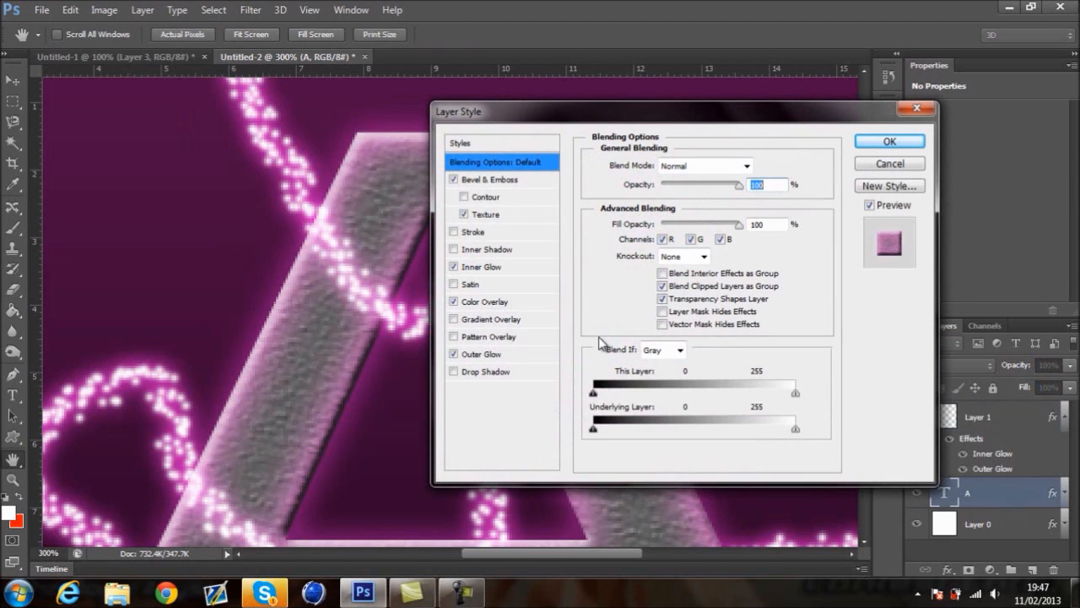
click(476, 232)
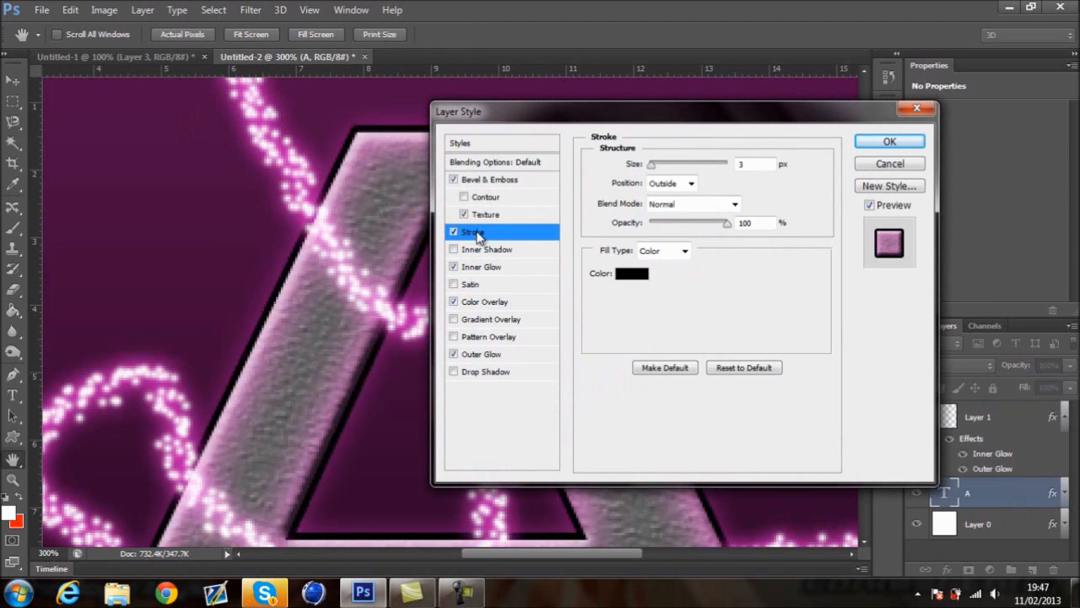
click(876, 141)
key(ctrl+minus)
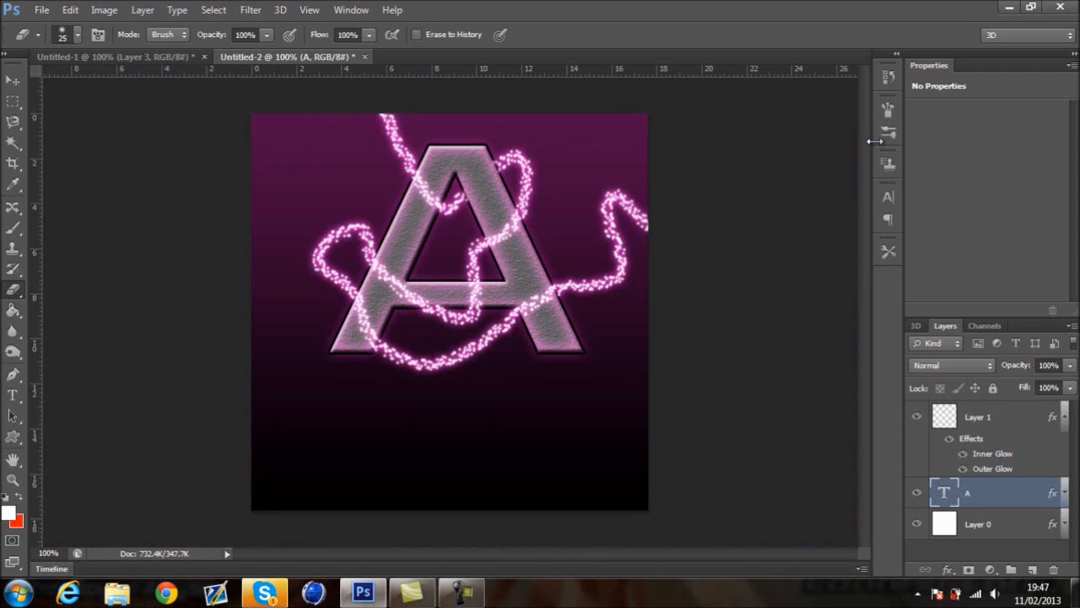
- Erase the vertical part of the trail on Layer 1 where it crosses the A's crossbar
key(ctrl+plus)
key(ctrl+plus)
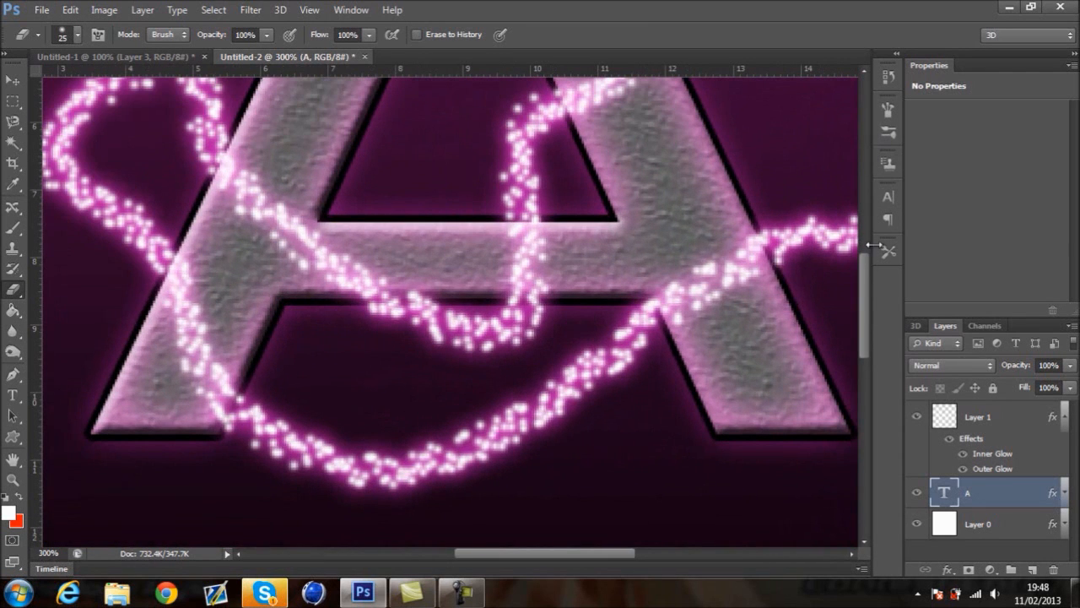
drag(865, 285, 866, 228)
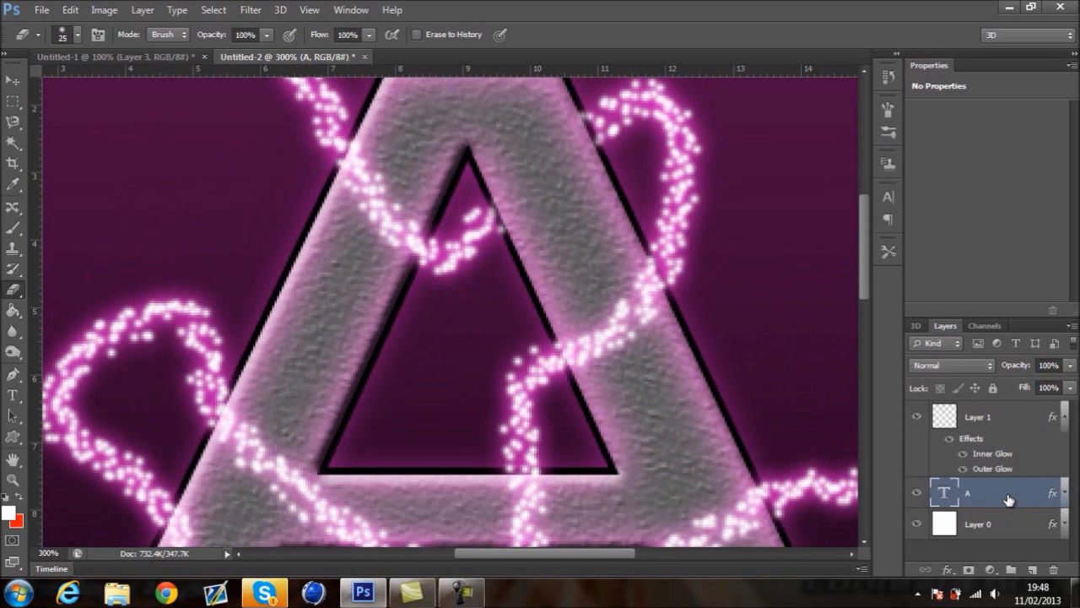
drag(865, 259, 864, 282)
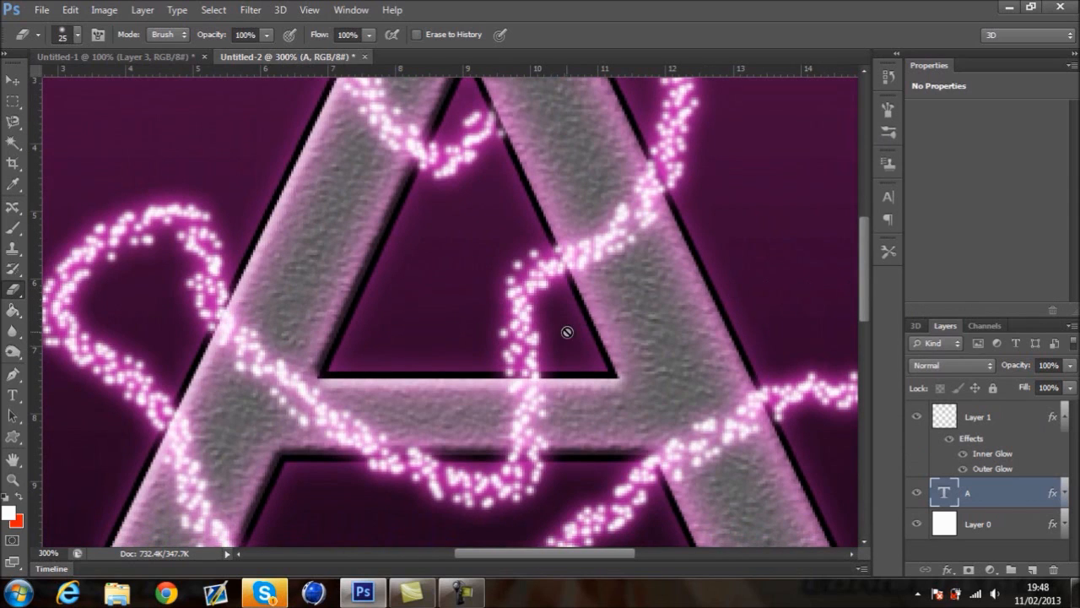
click(1019, 417)
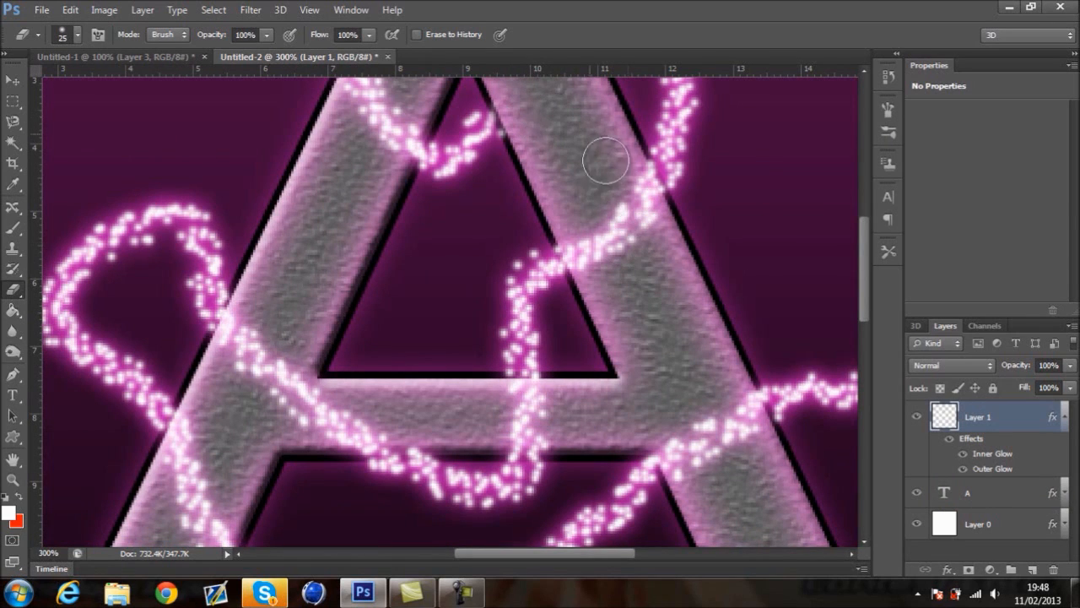
mouse_move(506, 393)
mouse_down()
mouse_move(540, 426)
mouse_move(527, 435)
mouse_move(540, 427)
mouse_up()
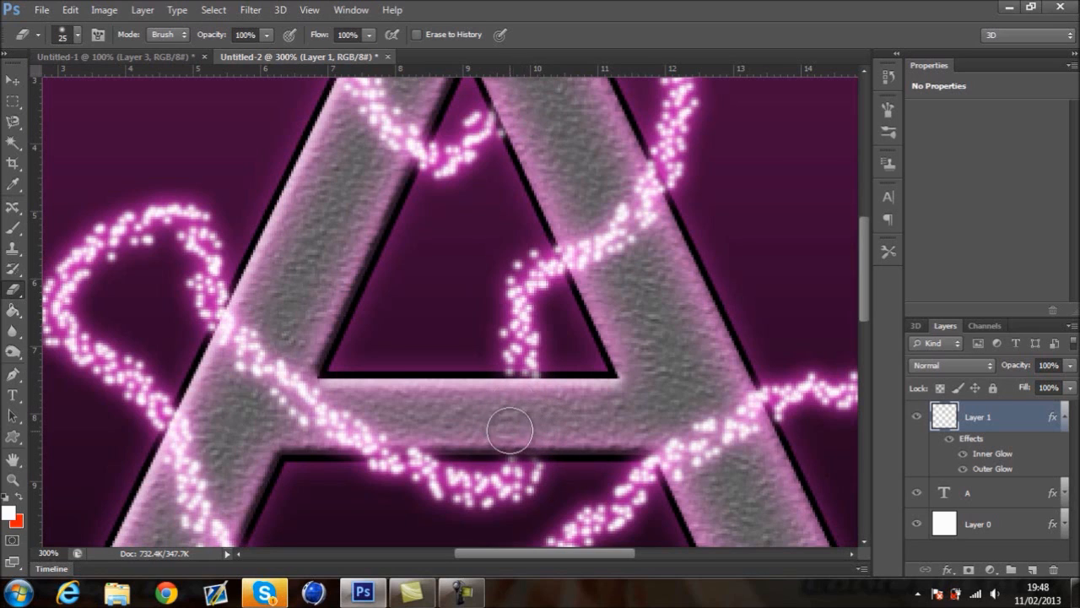
mouse_move(520, 369)
mouse_down()
mouse_move(511, 400)
mouse_move(540, 410)
mouse_move(520, 421)
mouse_move(554, 440)
mouse_move(508, 435)
mouse_move(535, 434)
mouse_move(527, 399)
mouse_up()
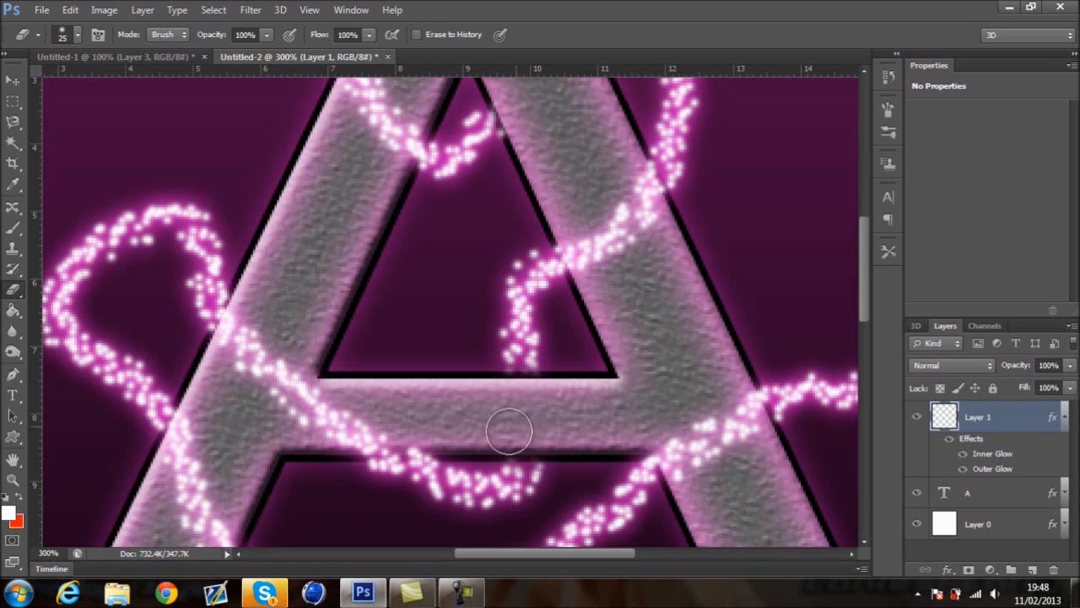
- Erase the trail across the A's lower left leg and collapse Layer 1's effects list
drag(582, 382, 627, 251)
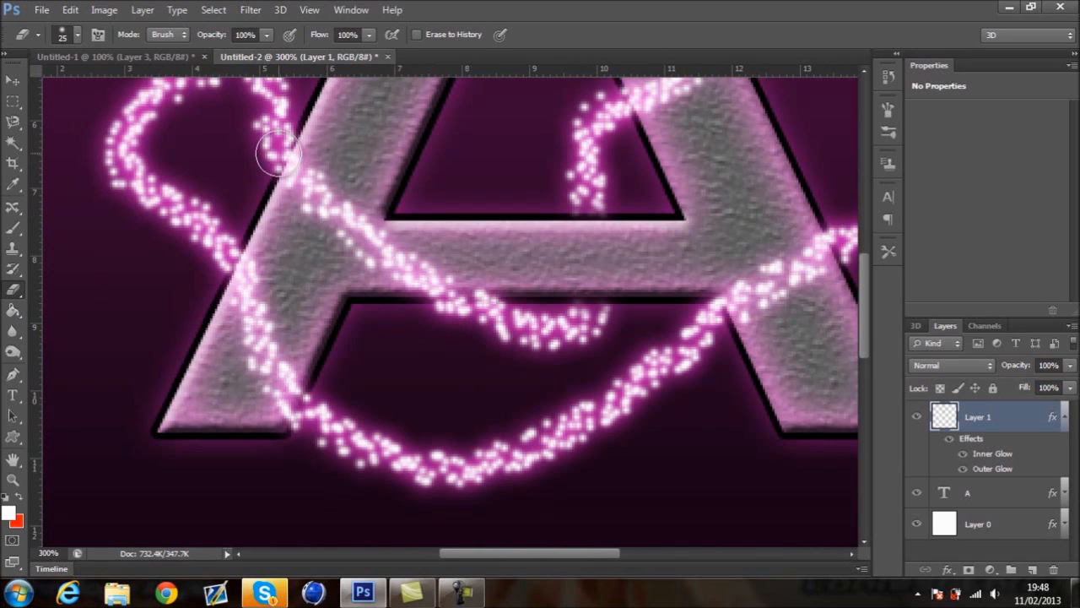
mouse_move(250, 283)
mouse_down()
mouse_move(253, 266)
mouse_move(258, 376)
mouse_move(280, 403)
mouse_move(277, 375)
mouse_move(296, 415)
mouse_move(277, 381)
mouse_up()
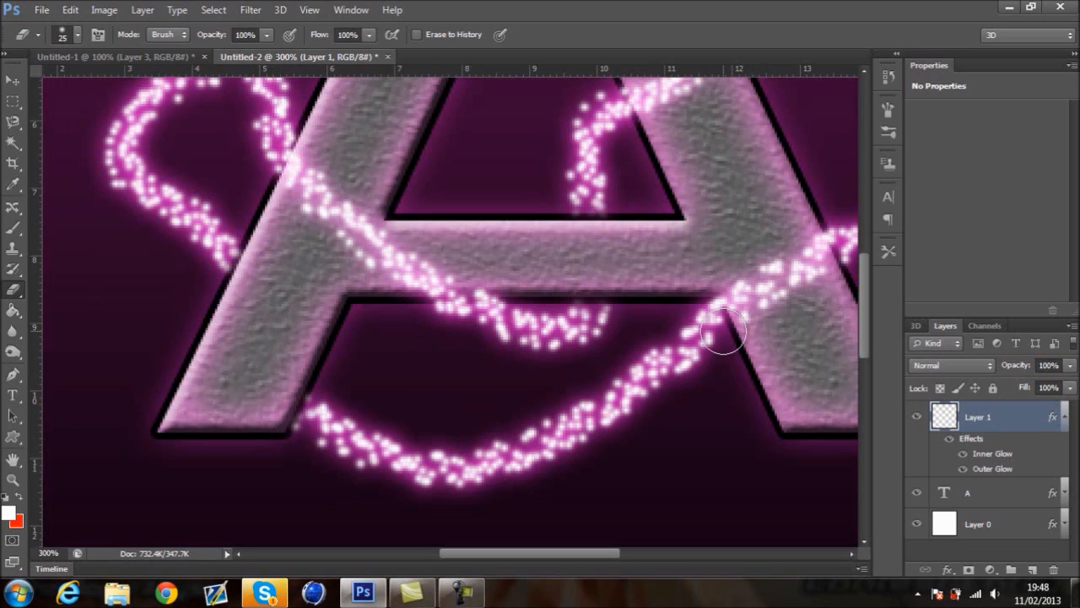
key(ctrl+minus)
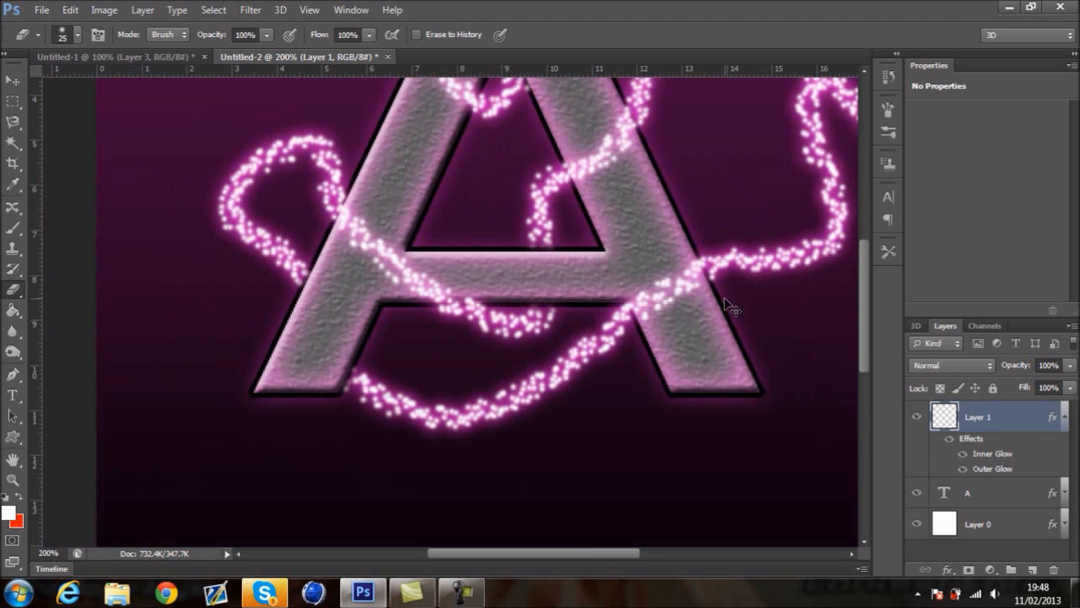
key(ctrl+minus)
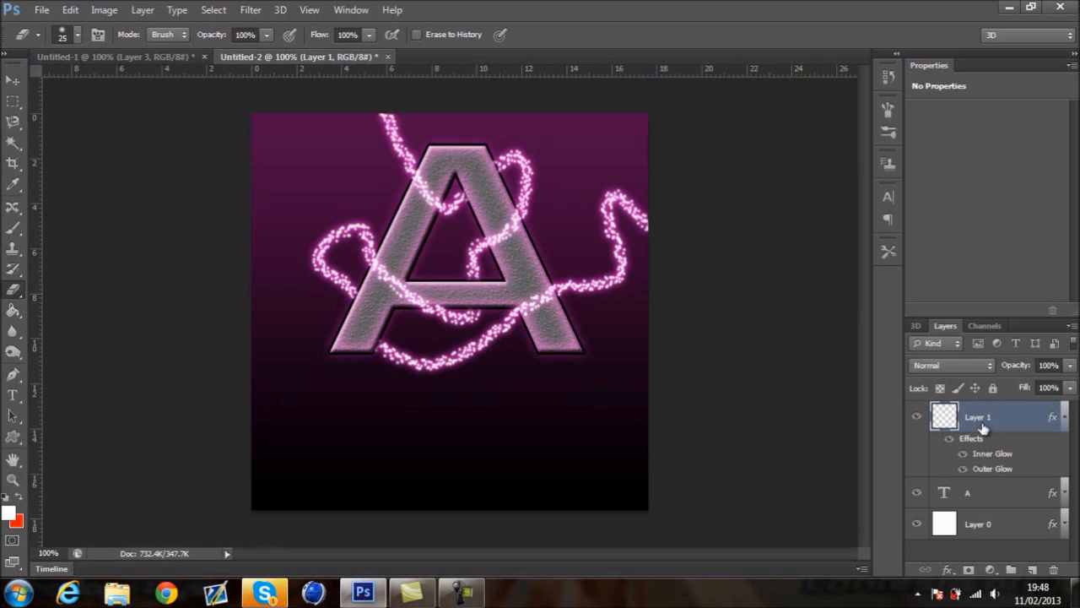
click(1065, 418)
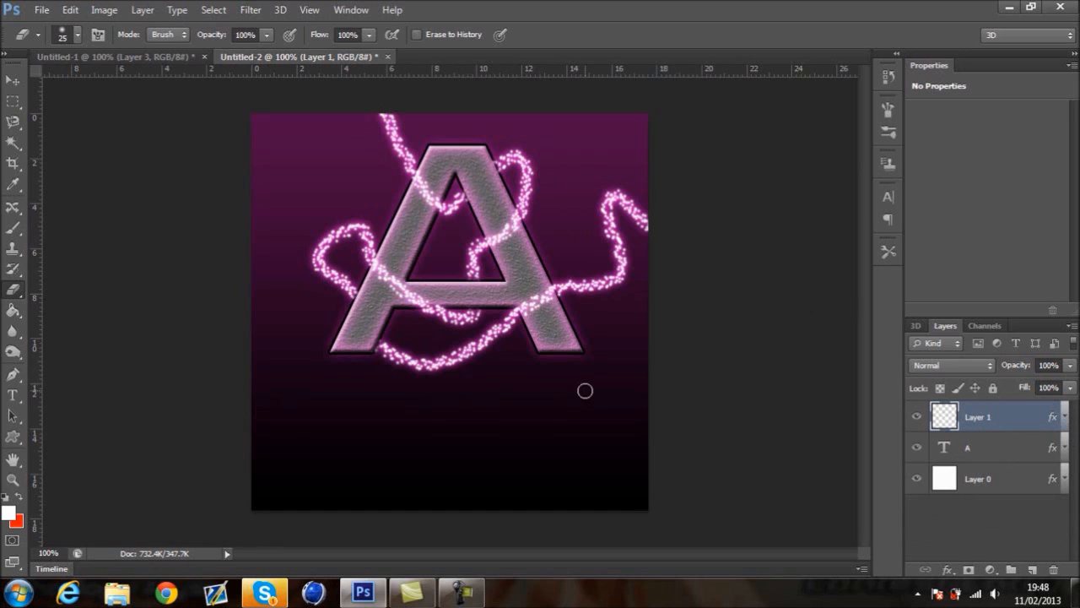
- Add the white text "Tutorial" in Consolas Regular, 28.74 pt, below the letter A
click(12, 396)
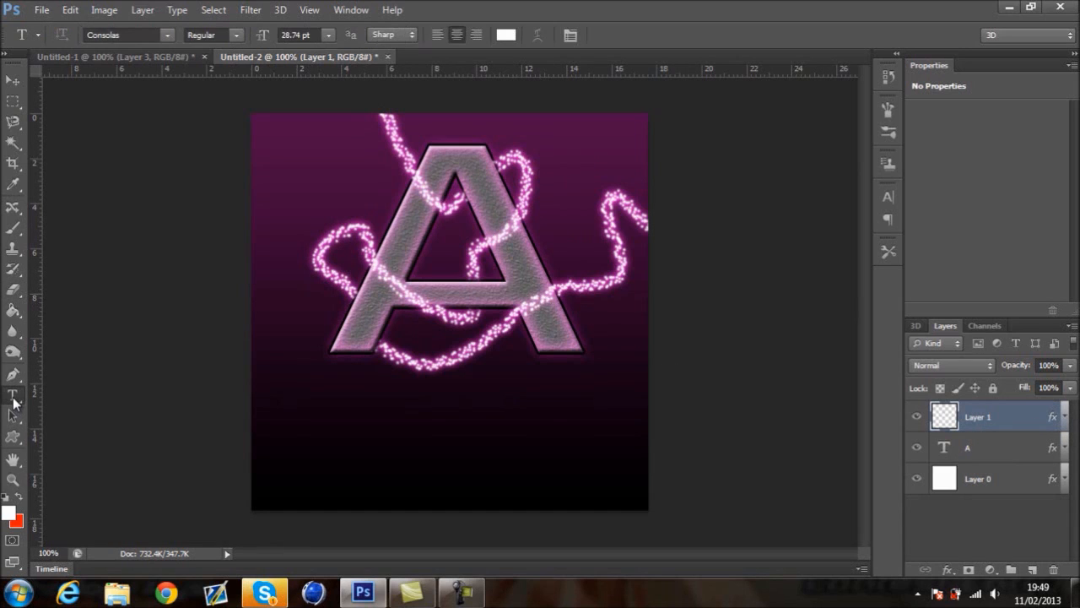
click(438, 460)
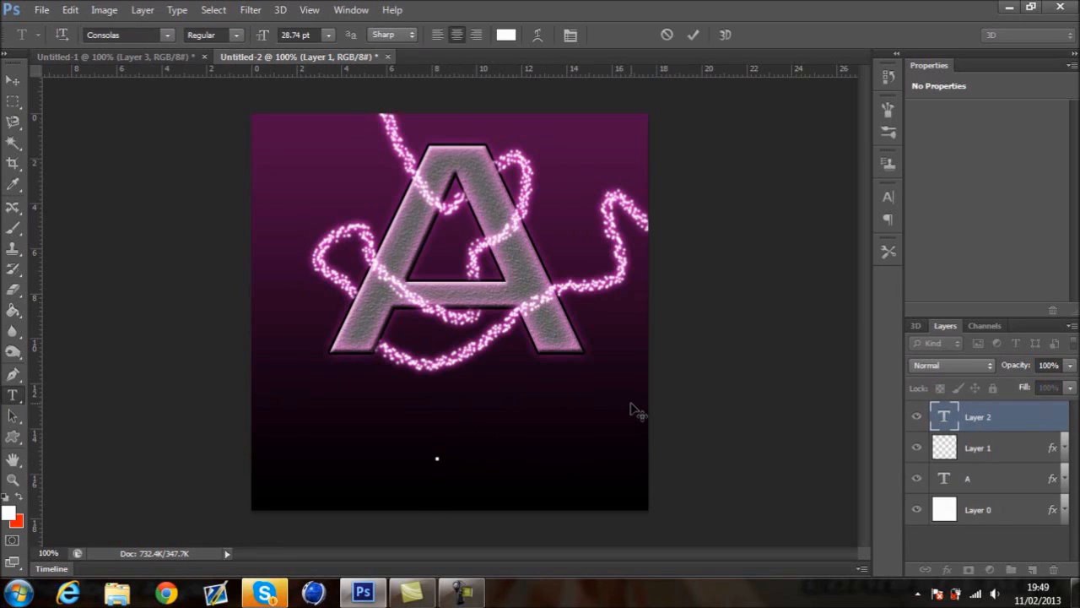
text(Tutorial)
click(12, 79)
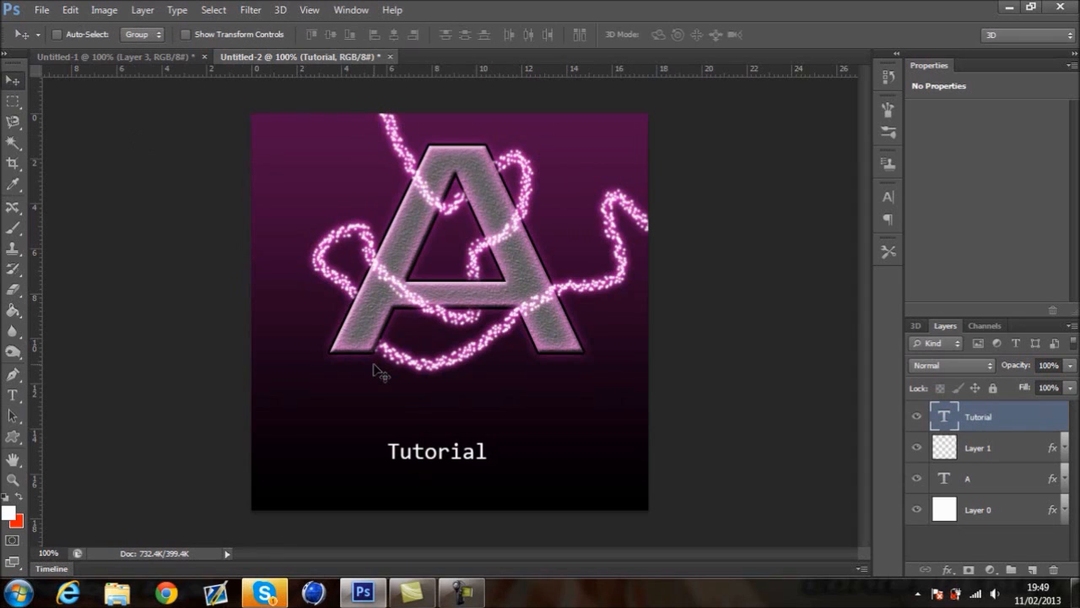
- Enlarge the Tutorial text to about 202% width and over 130% height, and move it up closer to the A
key(ctrl+t)
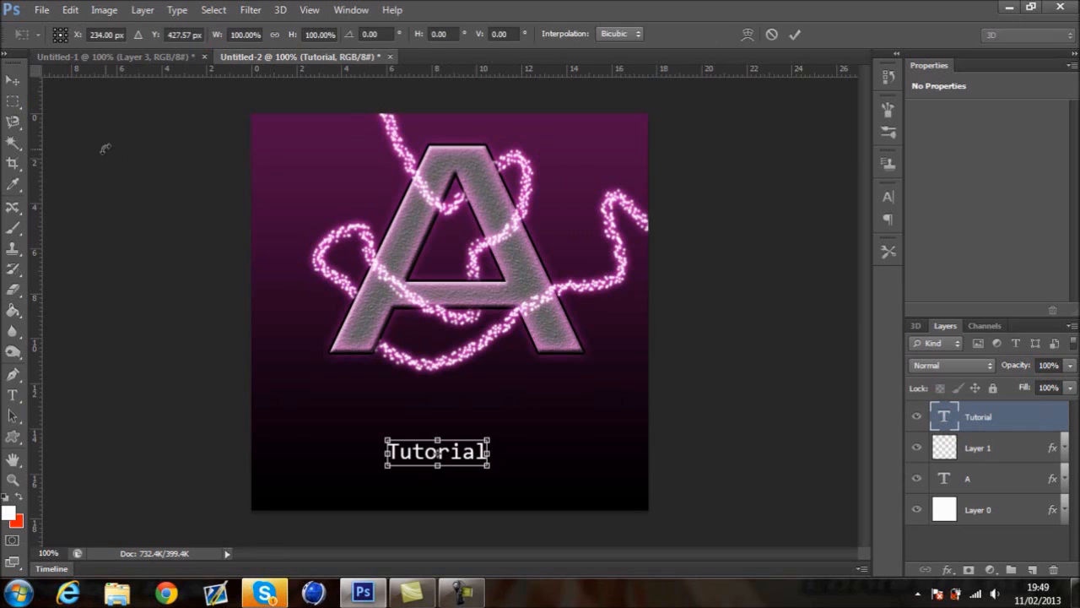
drag(491, 438, 558, 435)
drag(389, 448, 362, 450)
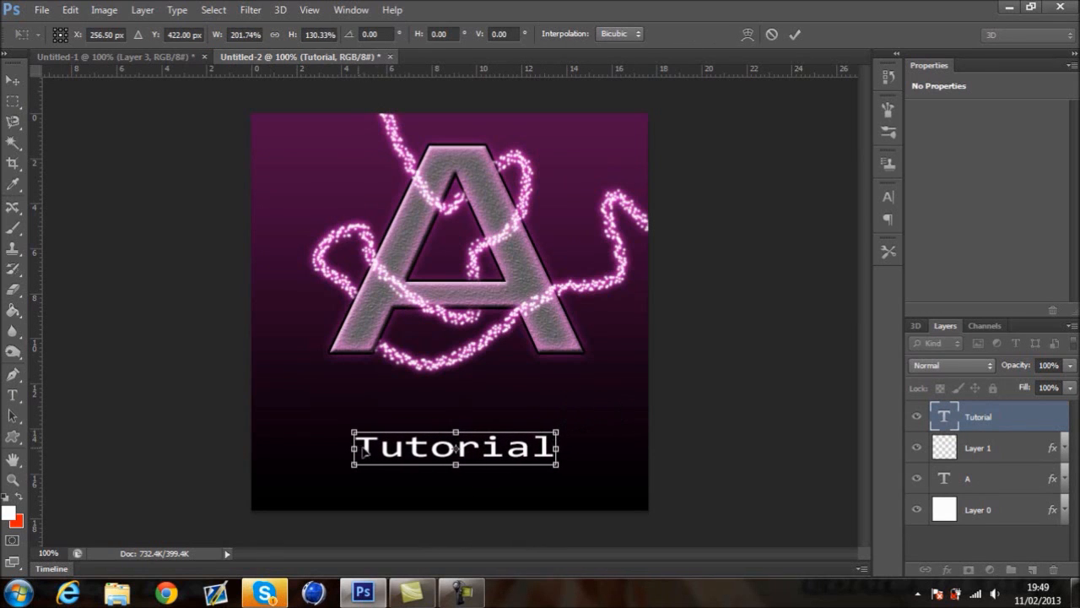
drag(455, 432, 438, 427)
key(Return)
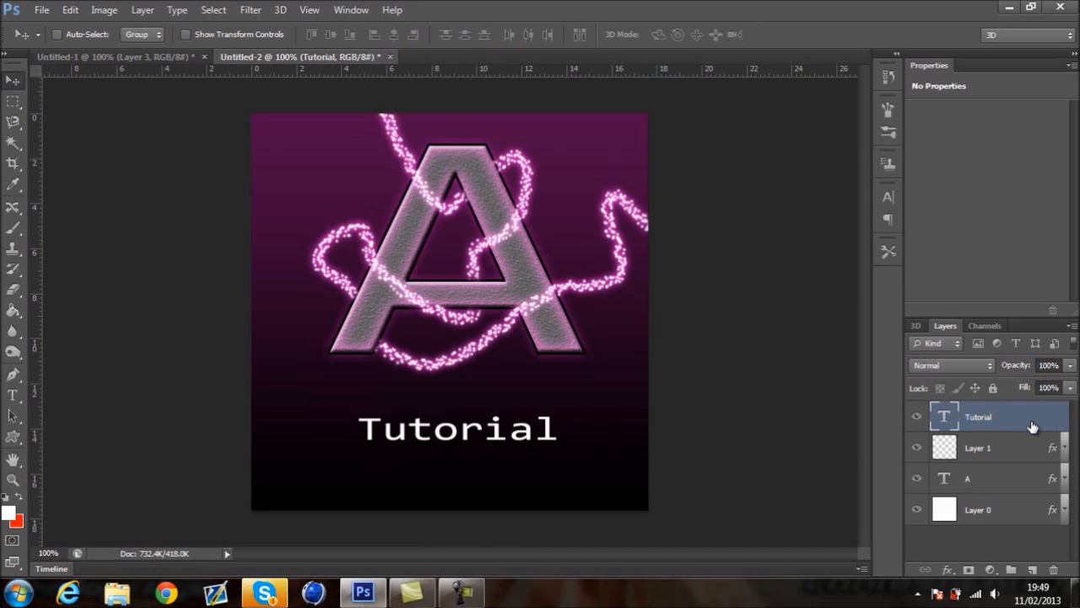
- Duplicate the Tutorial text layer and flip the copy vertically to about -98% height, just below the original as a reflection
key(ctrl+j)
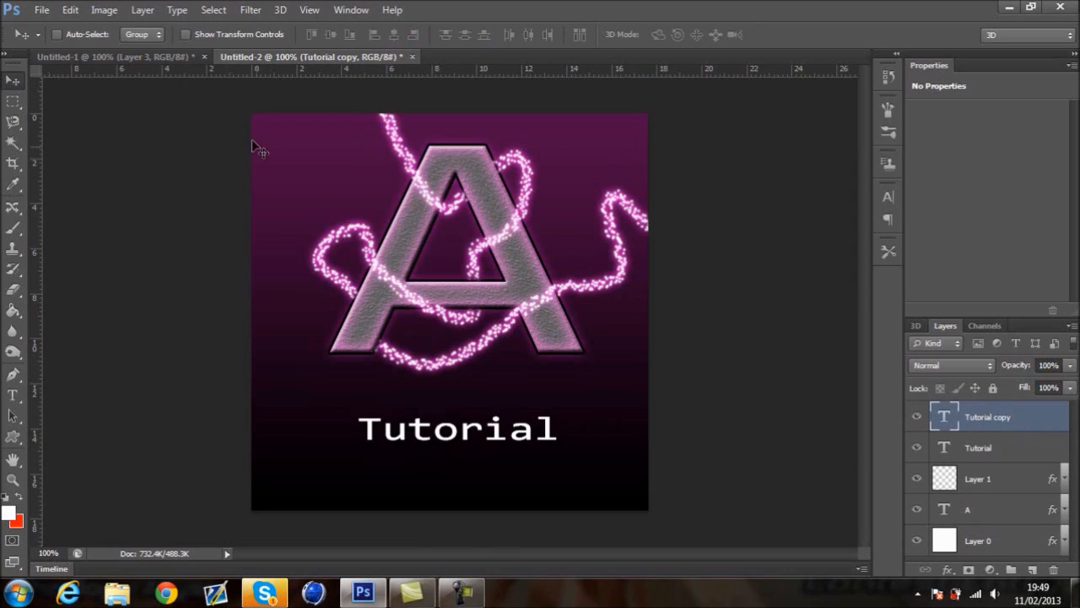
key(ctrl+t)
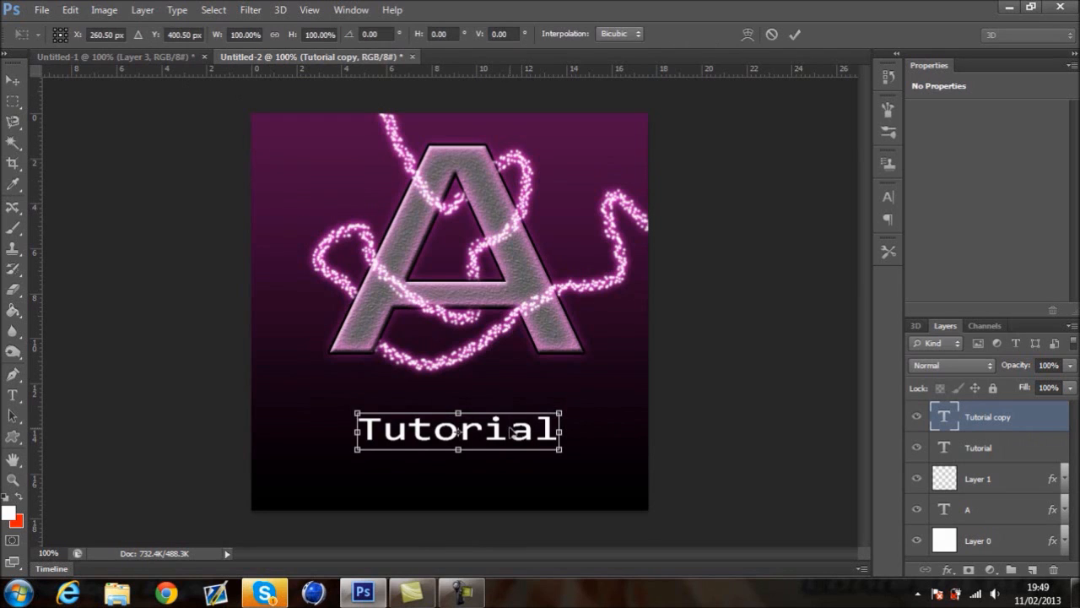
drag(458, 411, 502, 450)
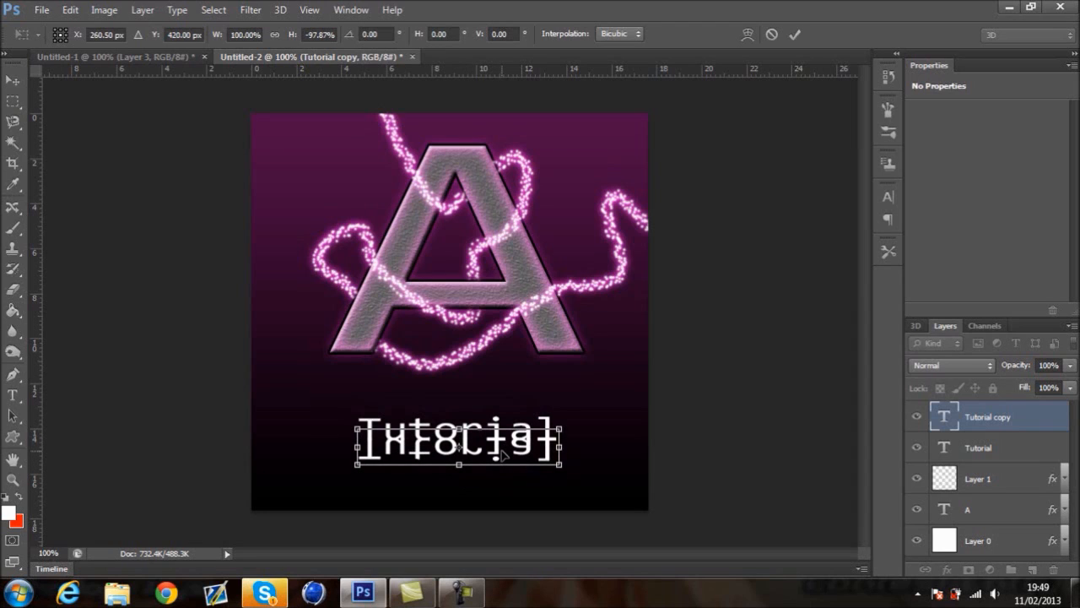
key(Return)
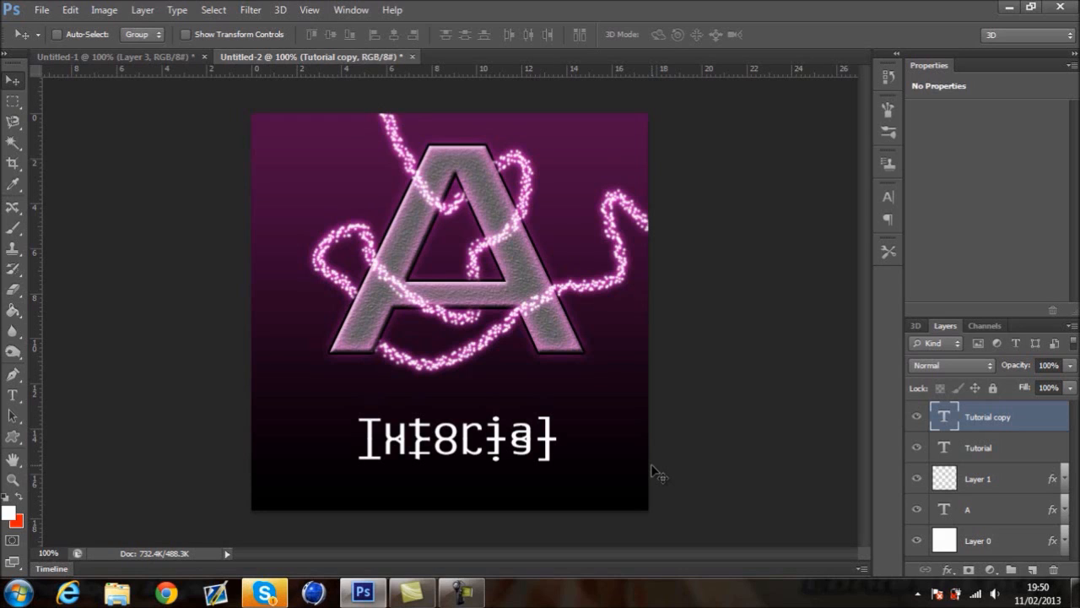
- Add a linear black-to-white Gradient Overlay at 90° to the Tutorial copy layer, moving the black stop inward to fade the reflection
double_click(1029, 425)
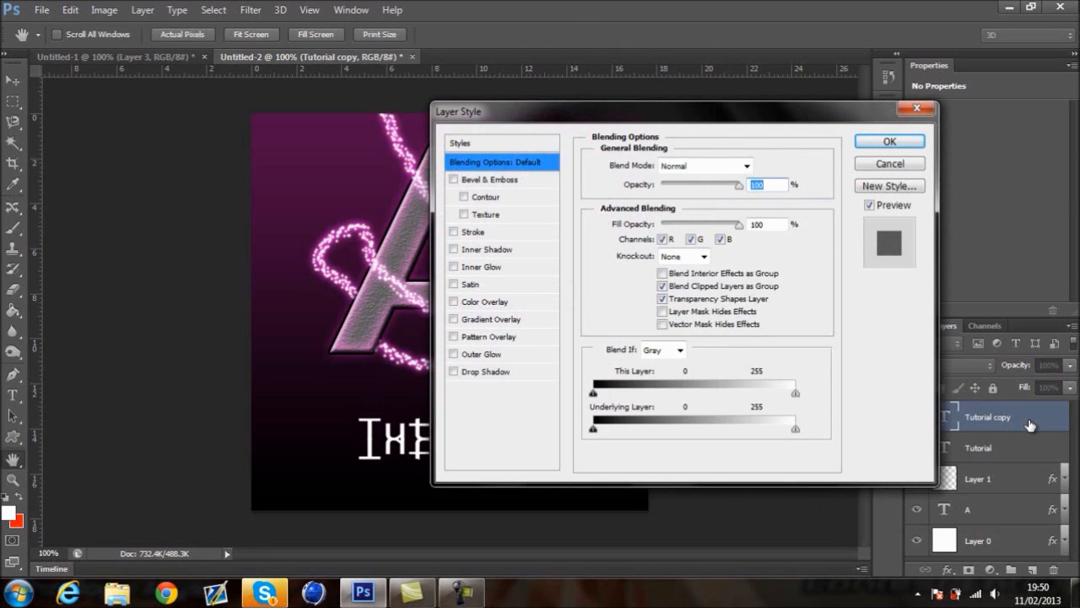
click(498, 324)
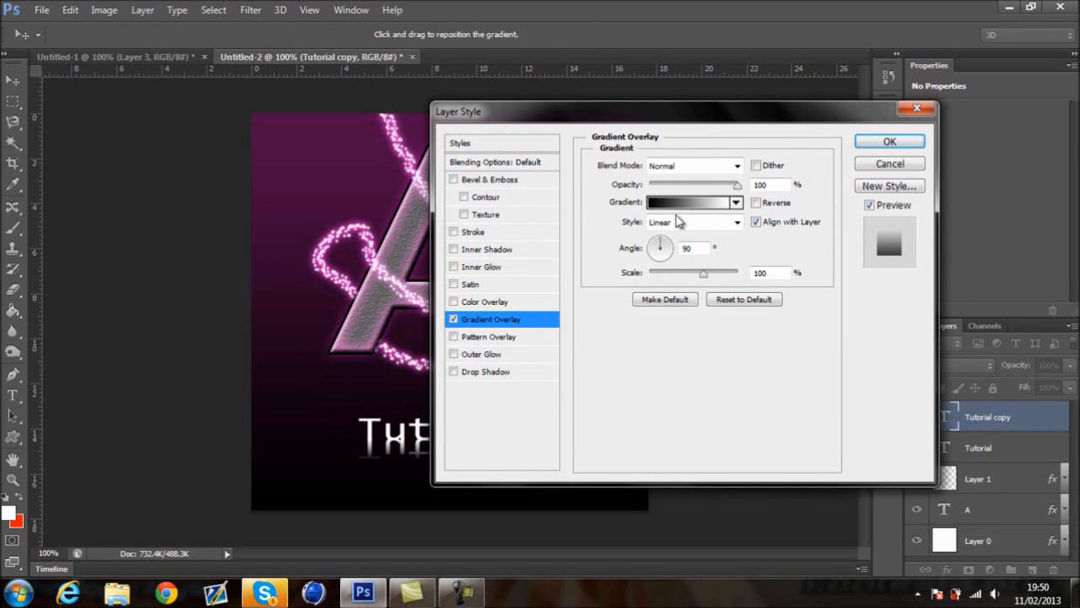
click(673, 207)
drag(387, 340, 443, 340)
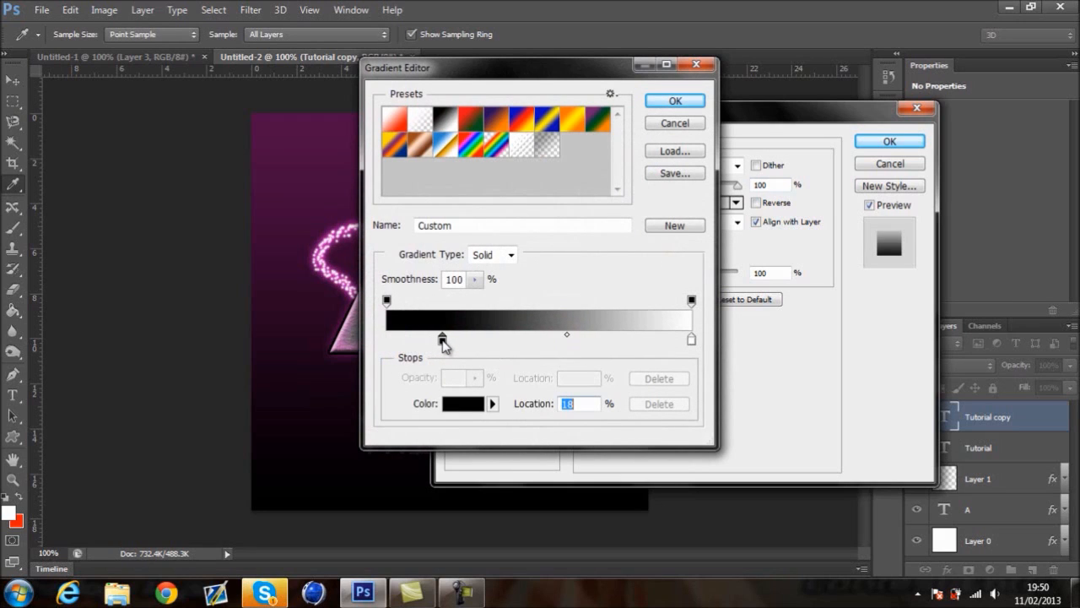
click(675, 100)
click(697, 202)
drag(443, 340, 475, 340)
click(675, 101)
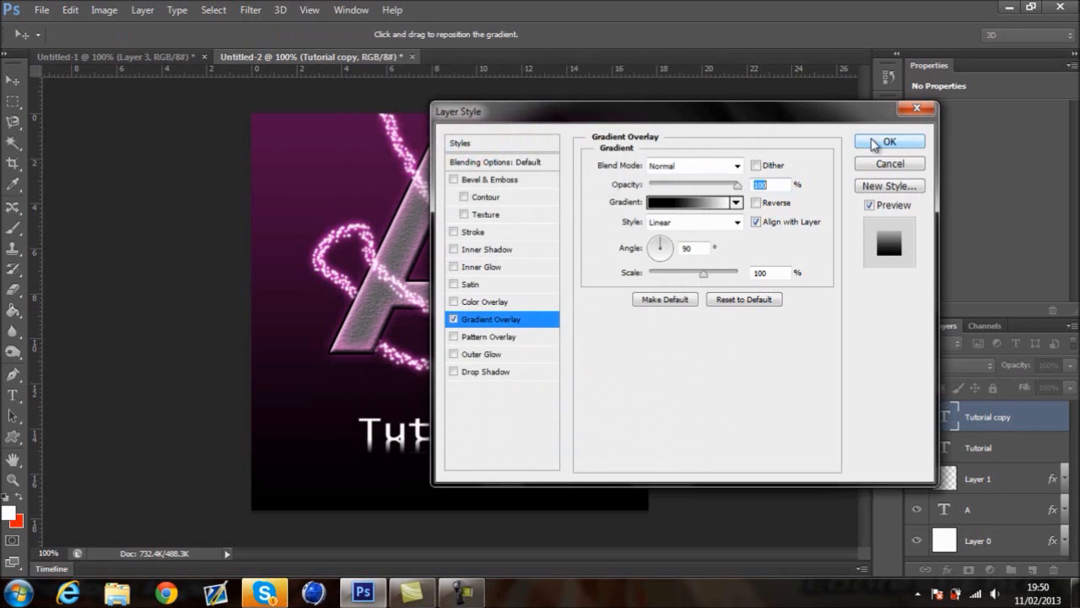
click(886, 141)
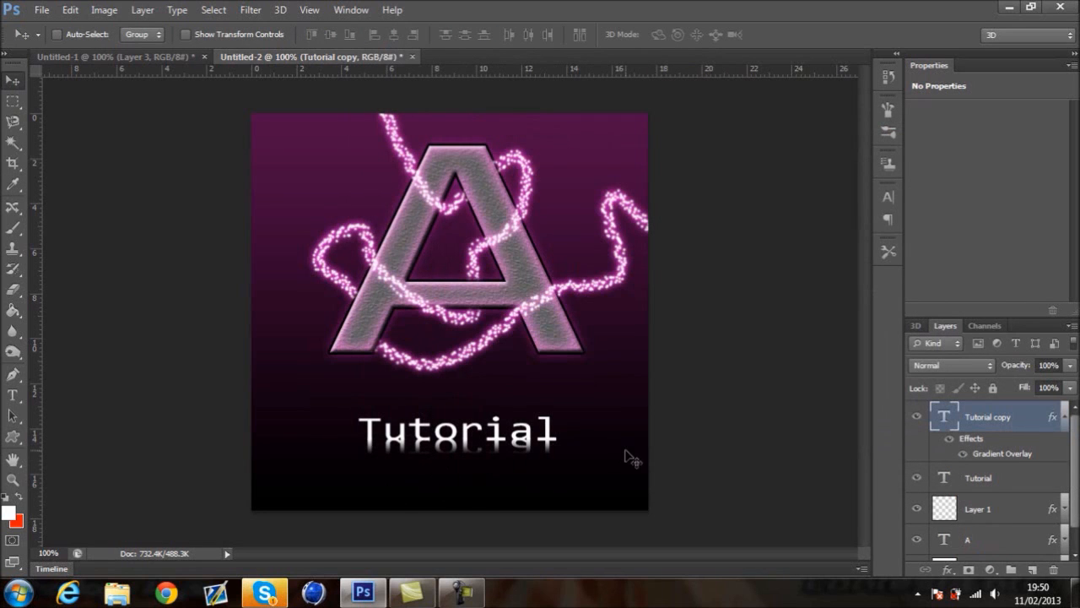
- Set the Tutorial copy layer's opacity to 40% and collapse its effects list
click(1070, 370)
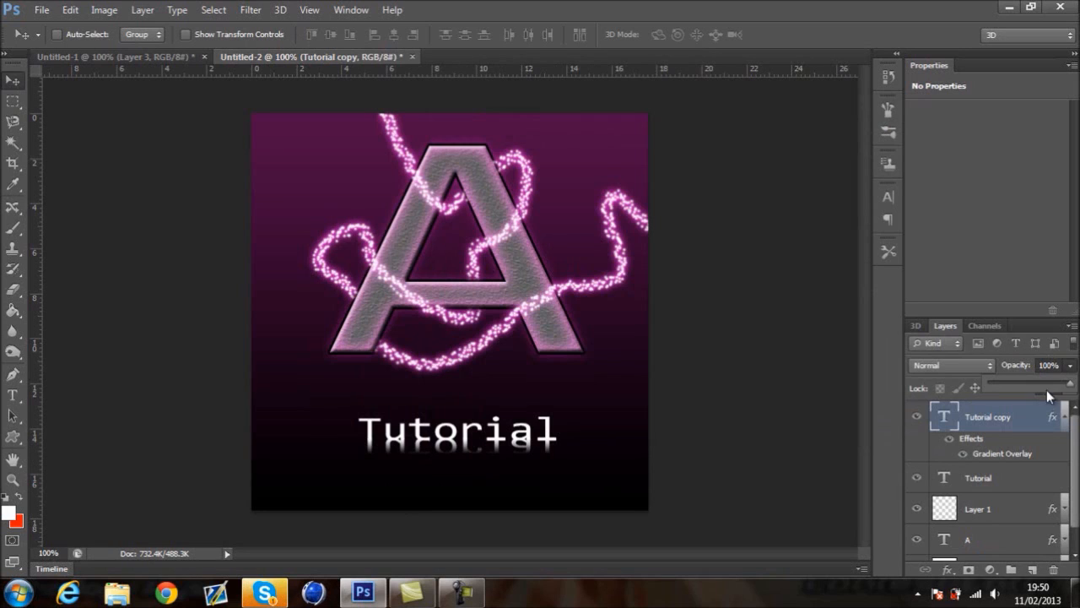
drag(1068, 385, 1016, 386)
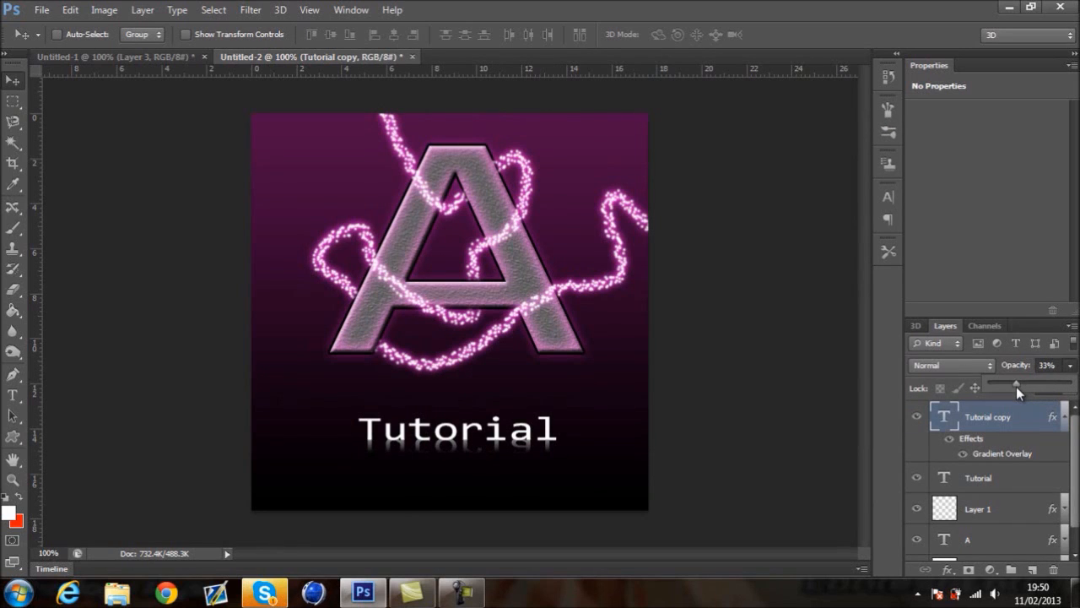
click(1047, 365)
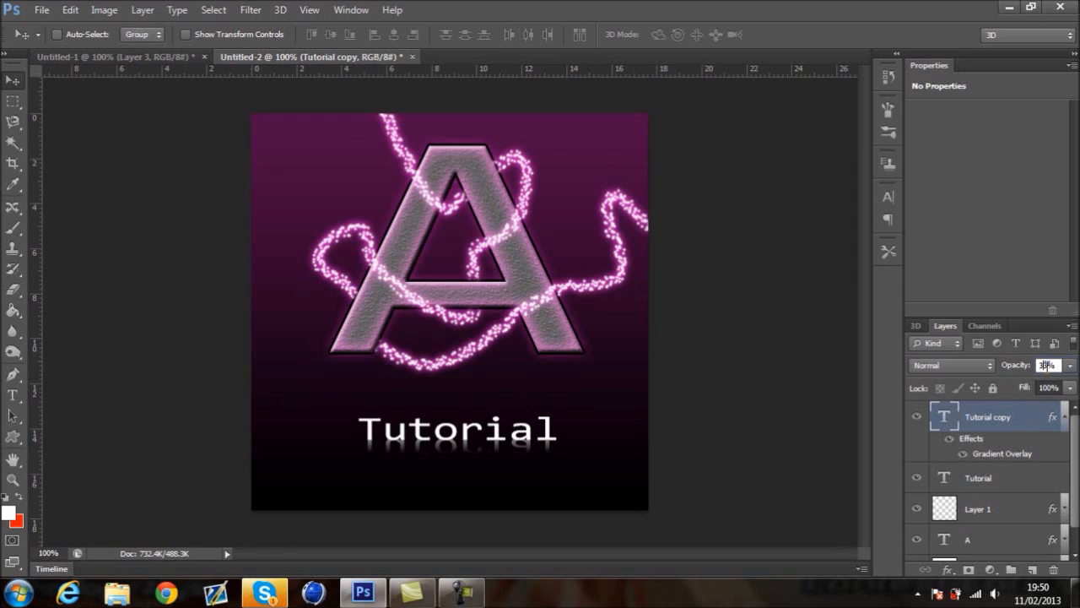
text(40)
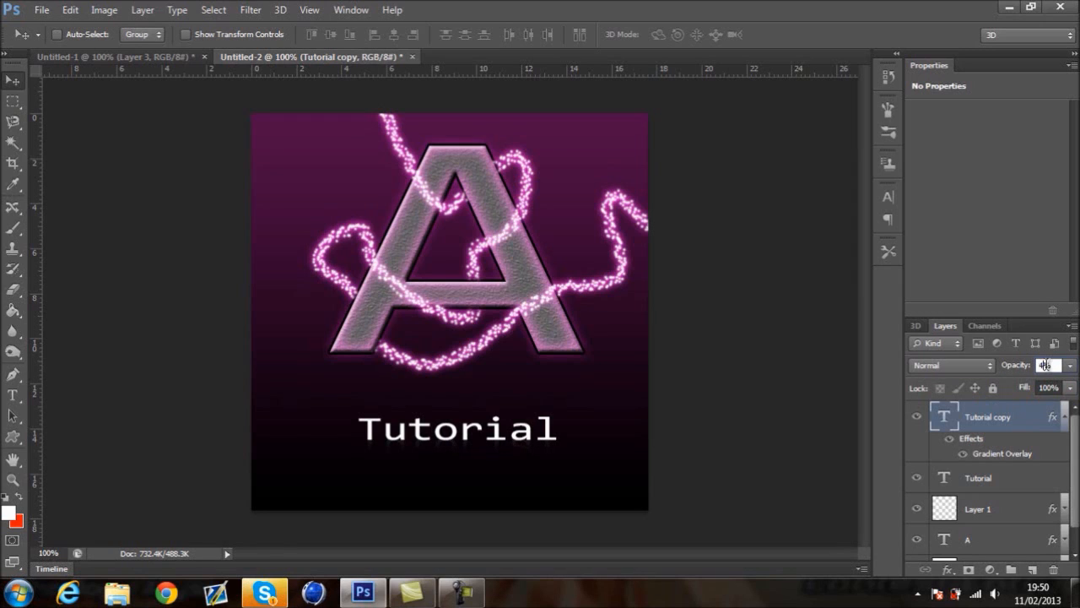
key(Return)
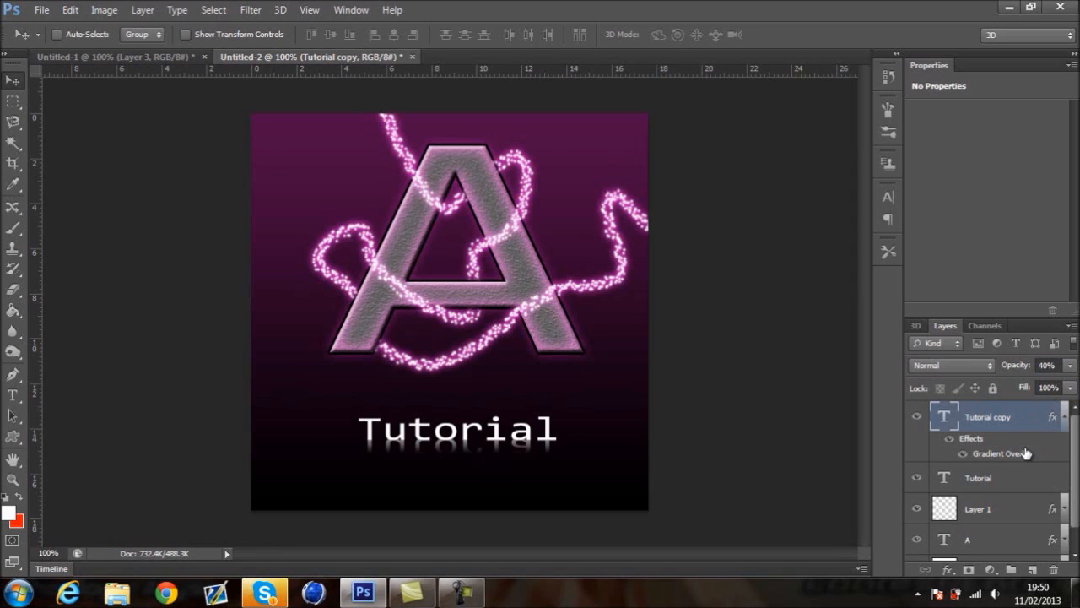
click(1065, 418)
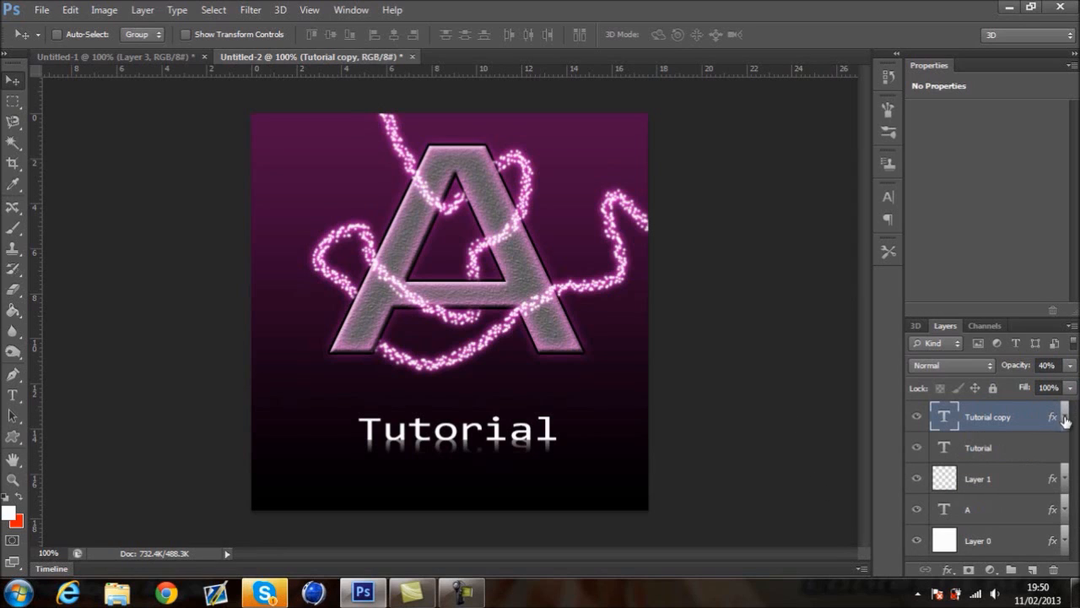
- Give the original Tutorial text layer an Outer Glow in bright pink ff00e4
click(1034, 455)
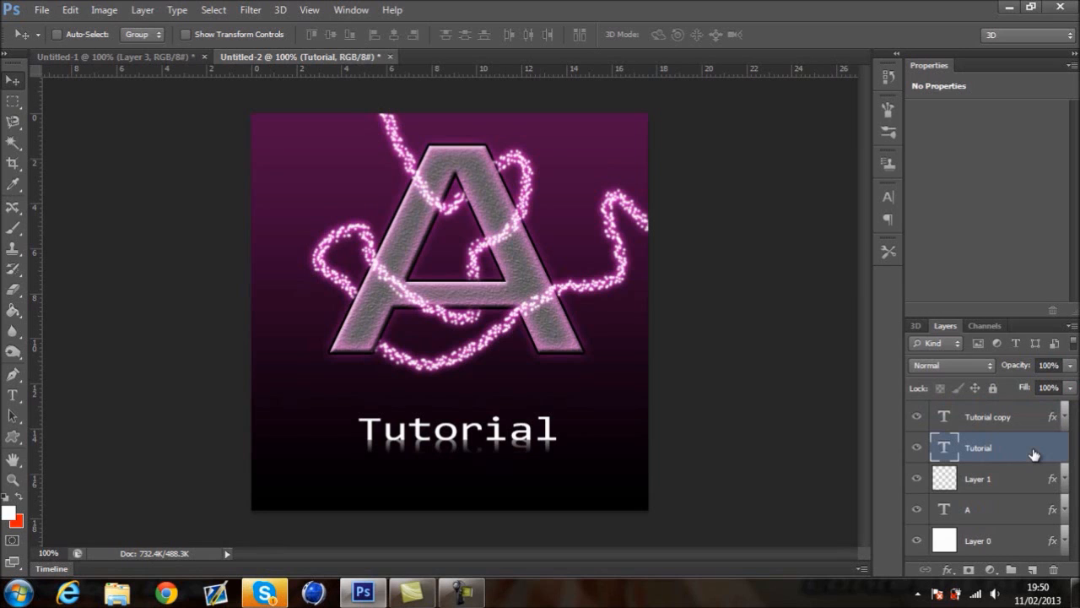
double_click(1034, 455)
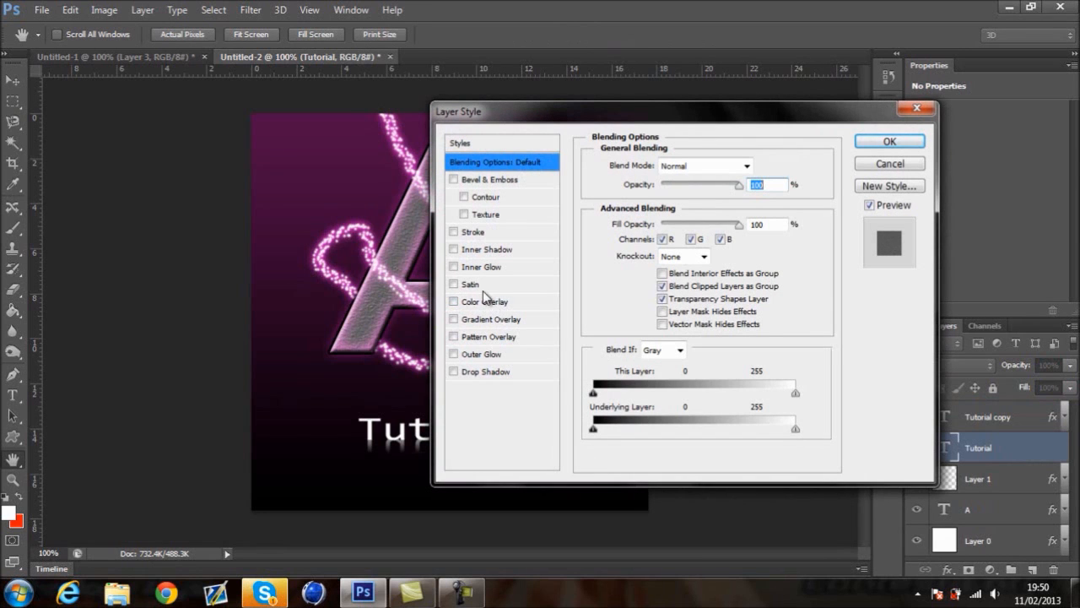
click(497, 355)
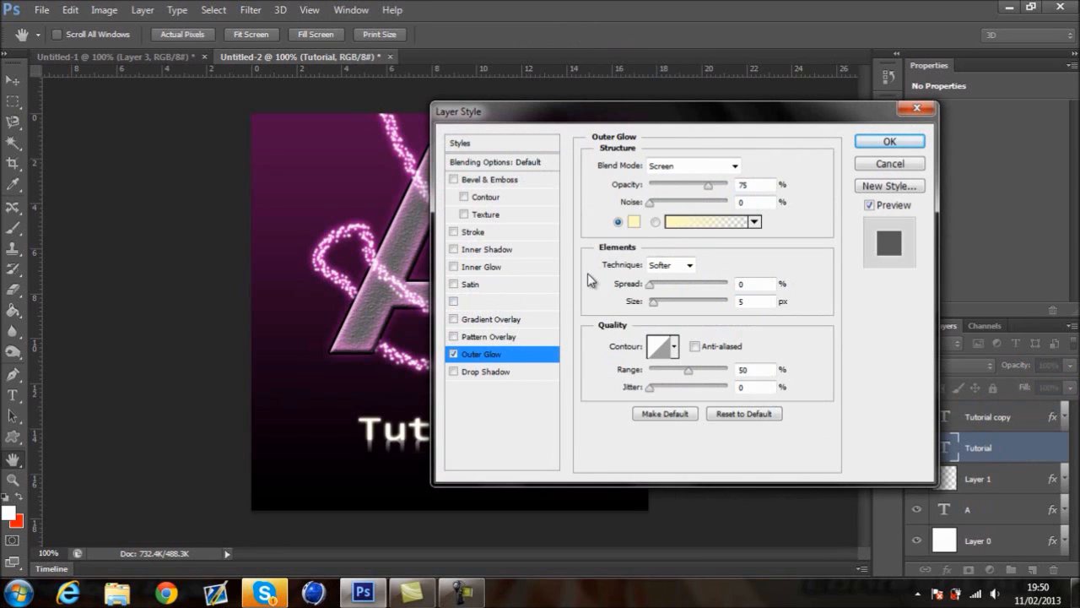
click(633, 222)
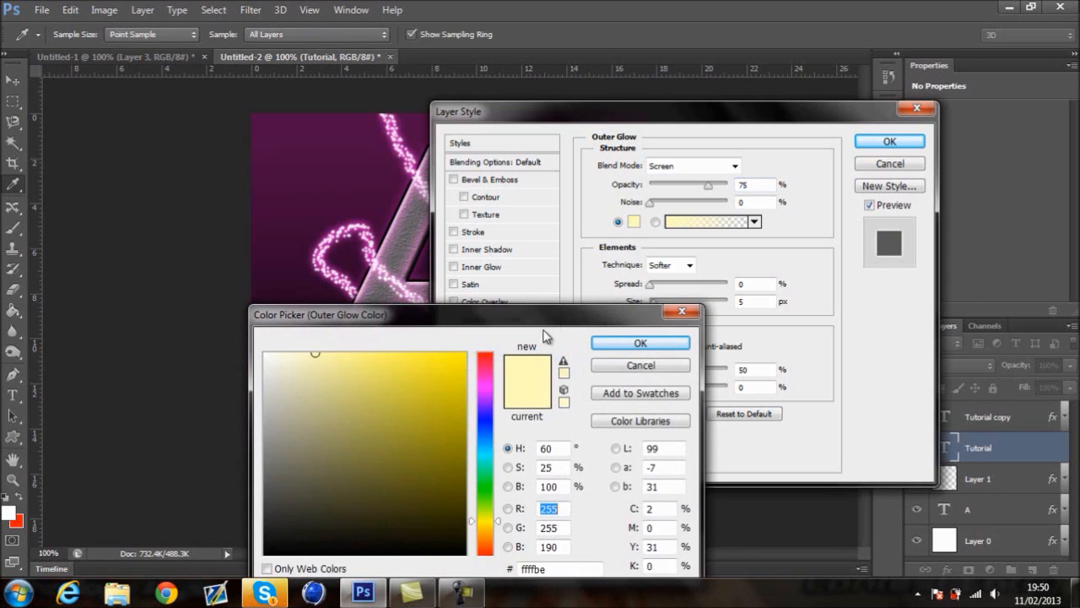
click(484, 384)
drag(455, 368, 471, 348)
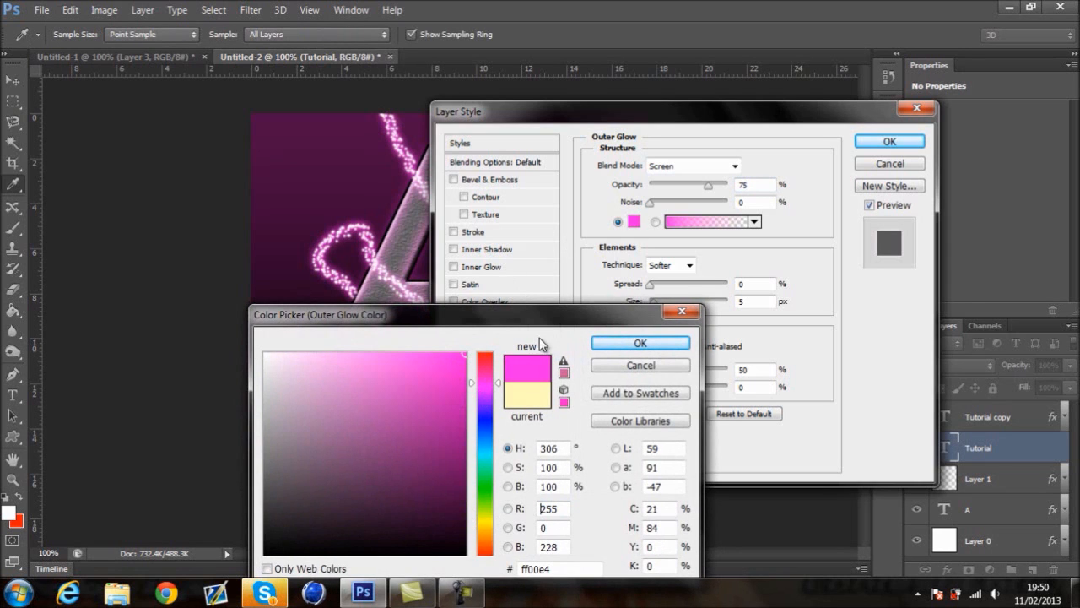
click(618, 346)
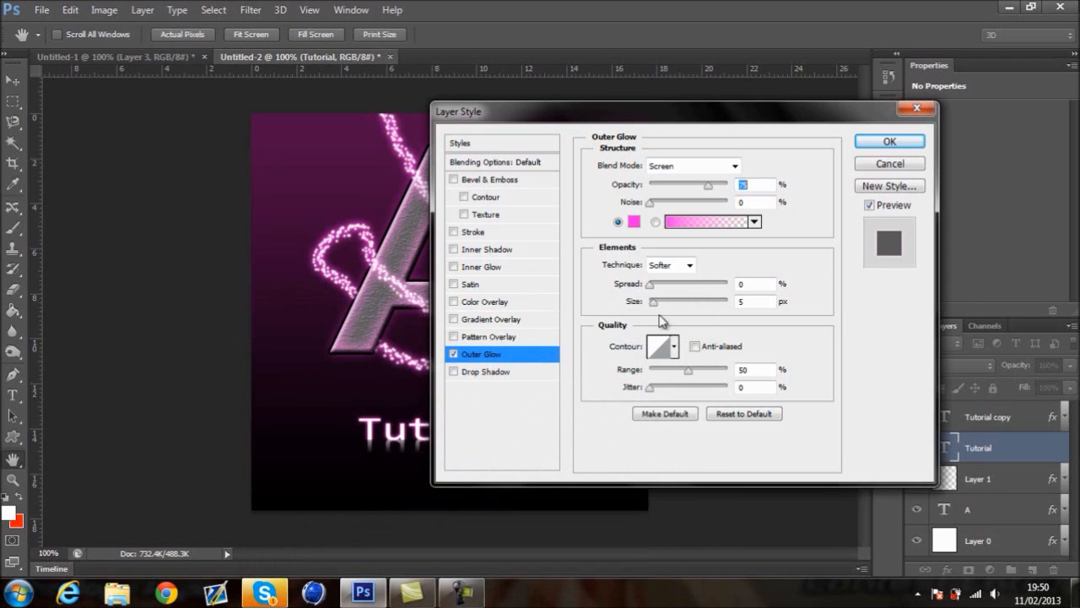
click(882, 142)
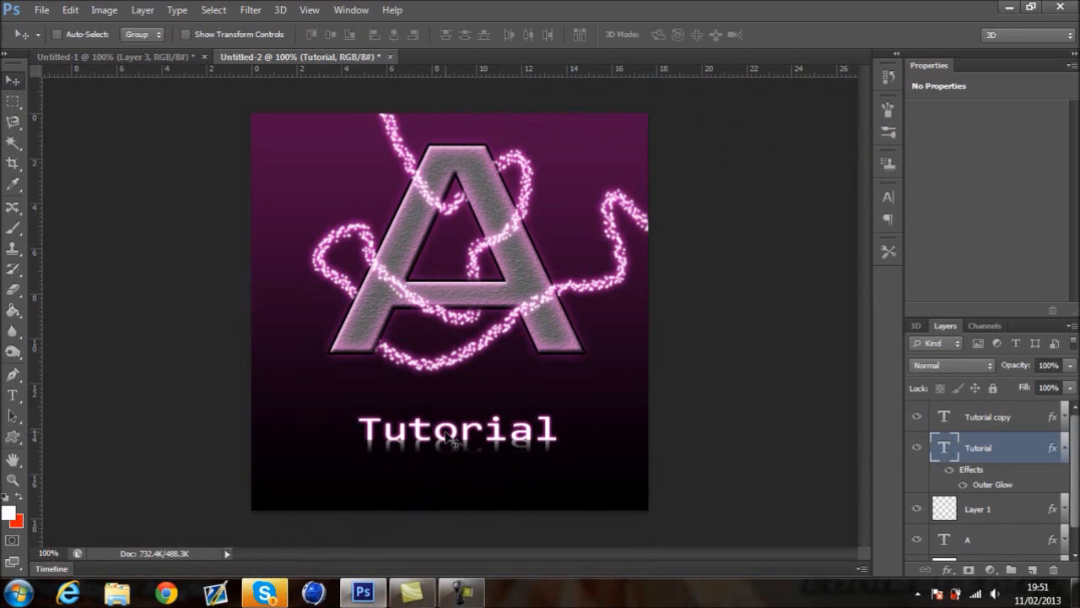
- Move the black stop of Layer 0's Gradient Overlay to the 12% location
scroll(1077, 494, down, 1)
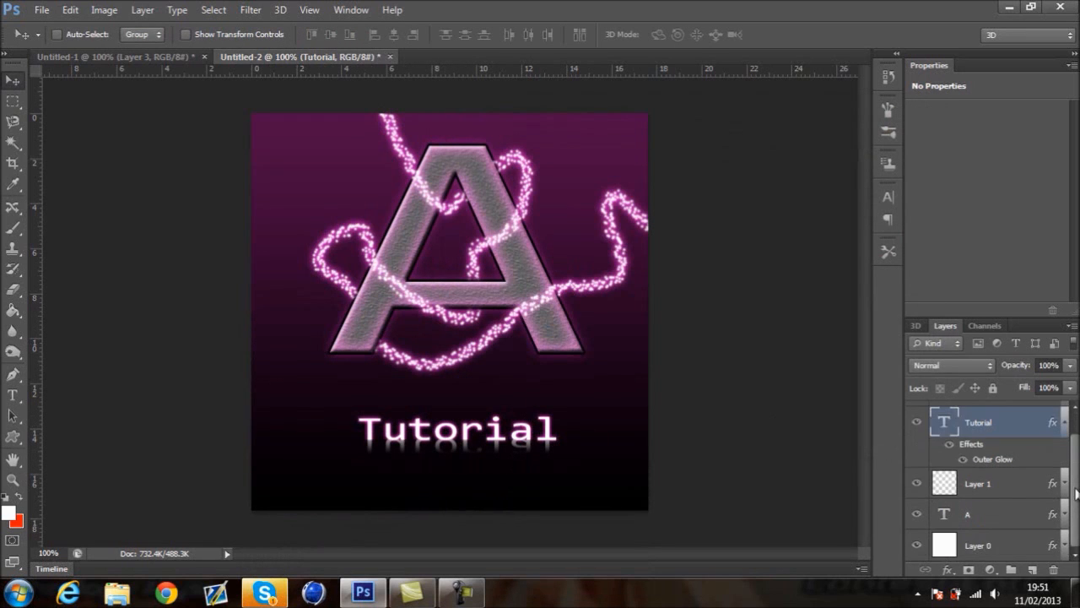
double_click(1014, 546)
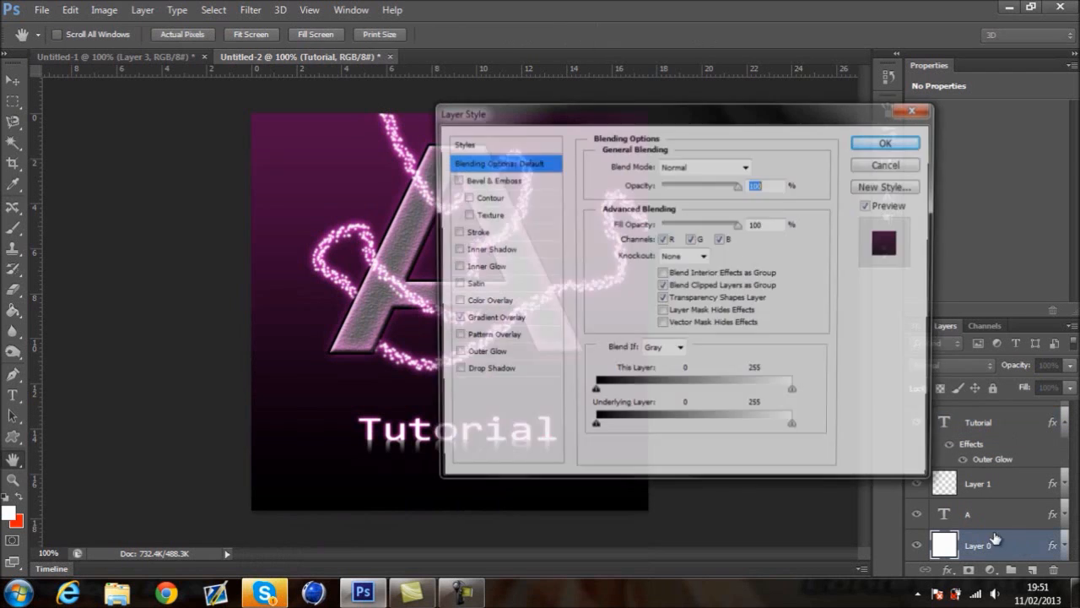
click(515, 320)
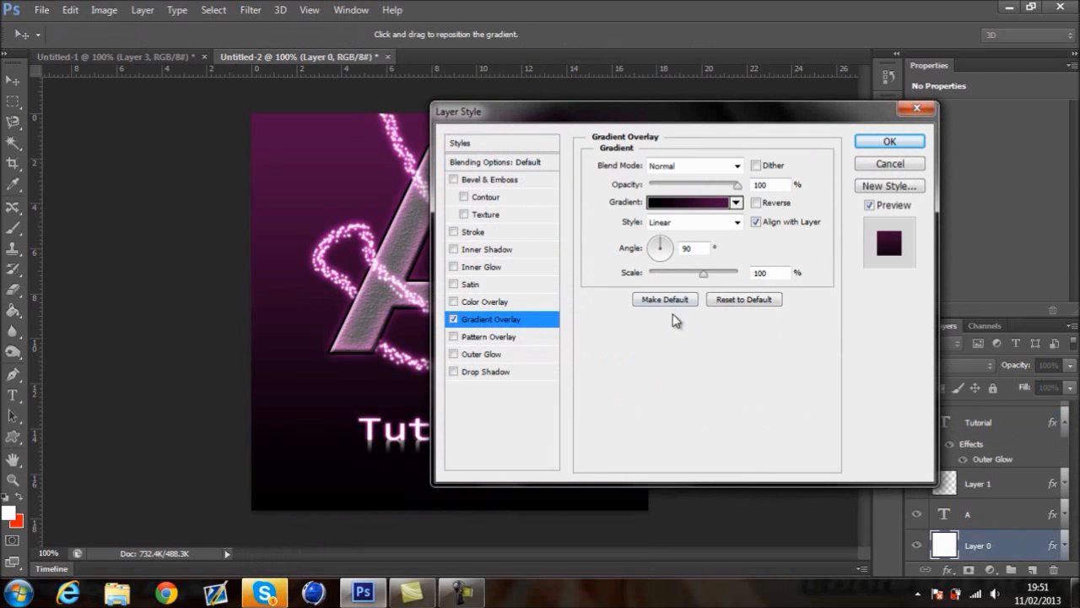
click(693, 202)
drag(387, 339, 423, 340)
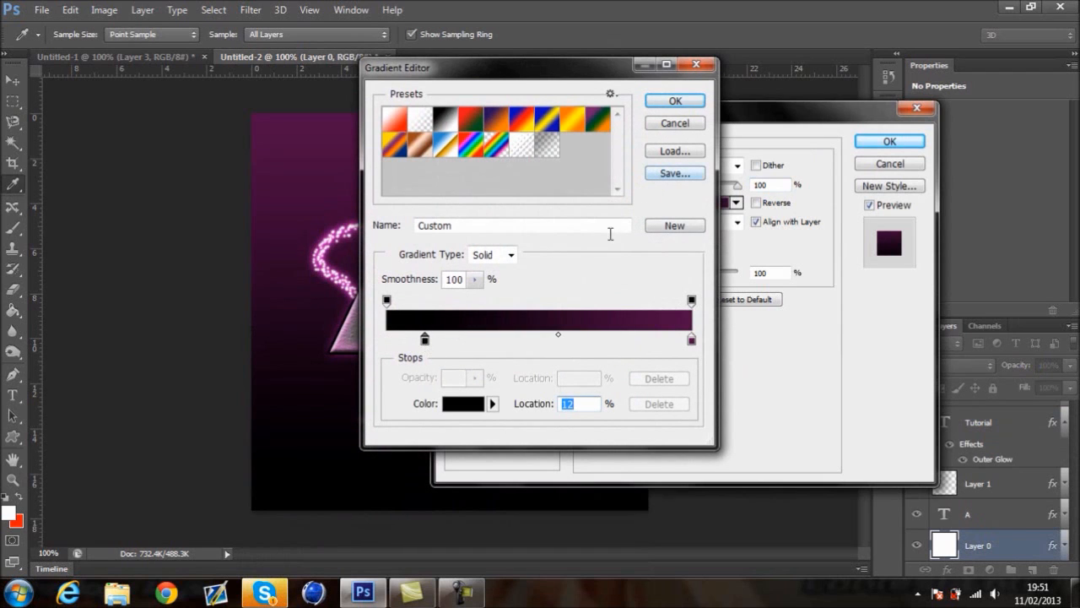
click(671, 102)
click(887, 142)
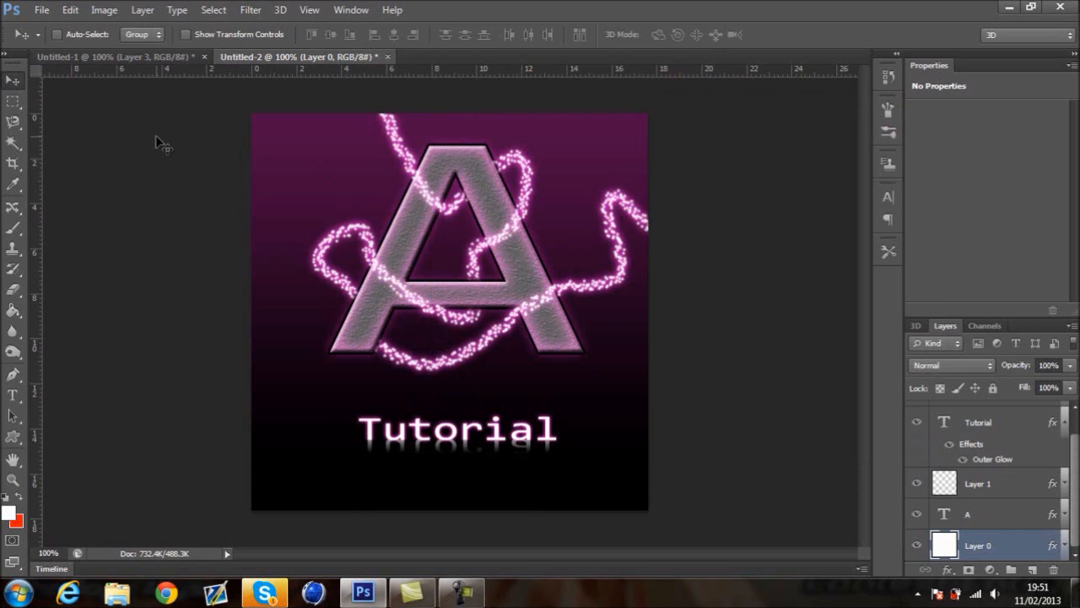
- Open the space image wallpaper-929225 from the Space folder
click(41, 10)
click(54, 37)
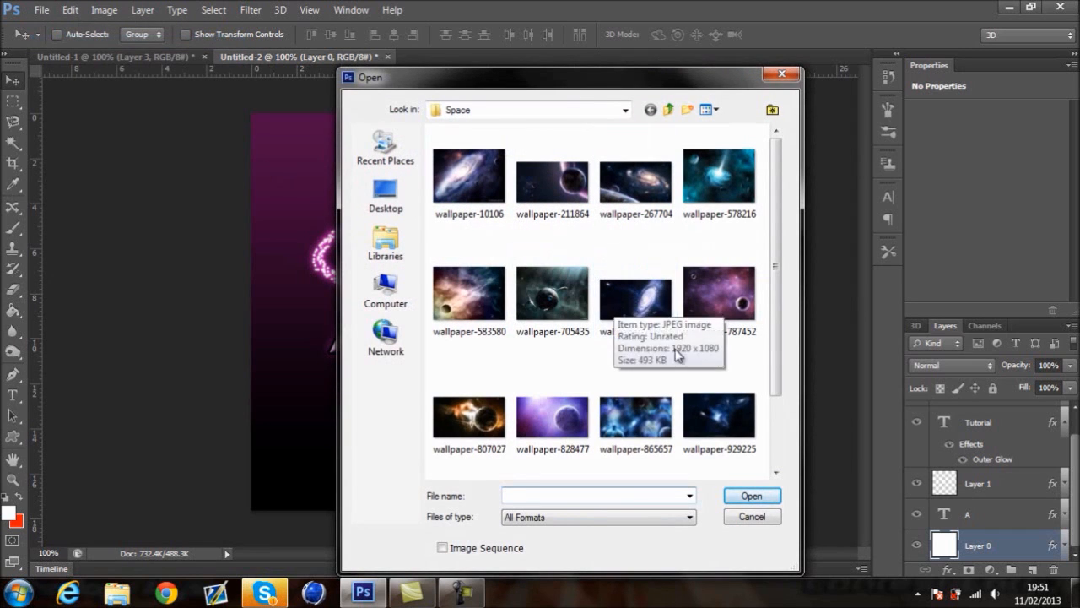
click(732, 416)
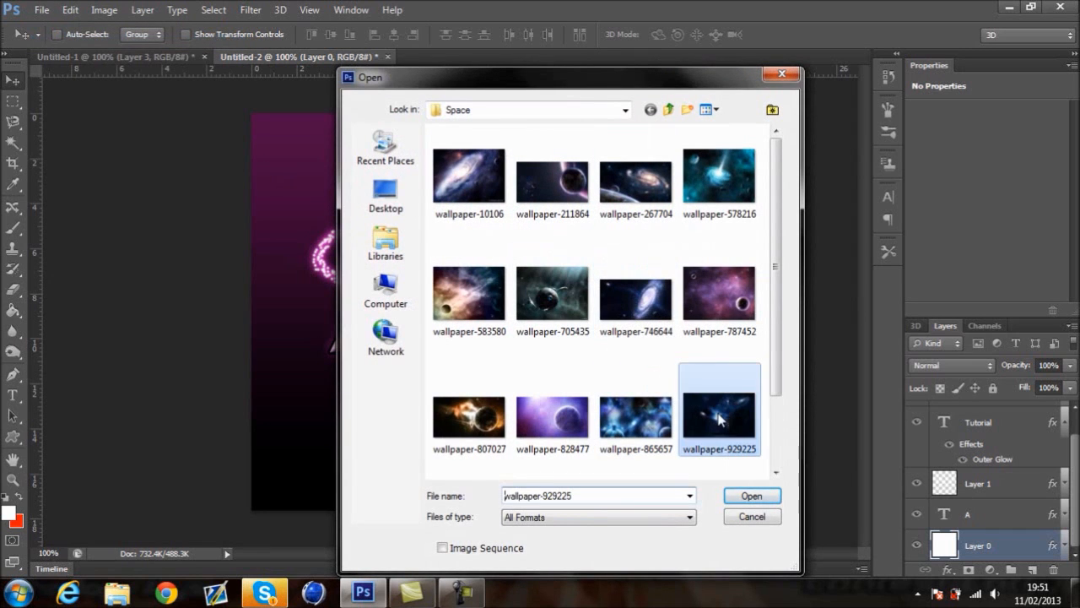
click(750, 497)
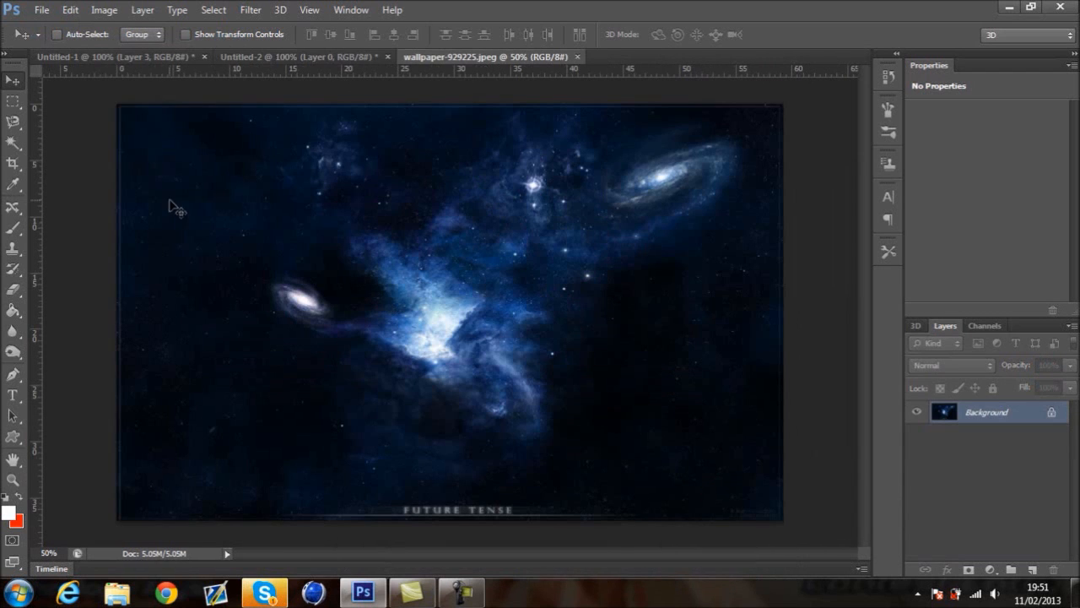
- Bring the space image into Untitled-2 directly above Layer 0 and position its bright nebula behind the letter A
click(281, 57)
drag(285, 61, 374, 242)
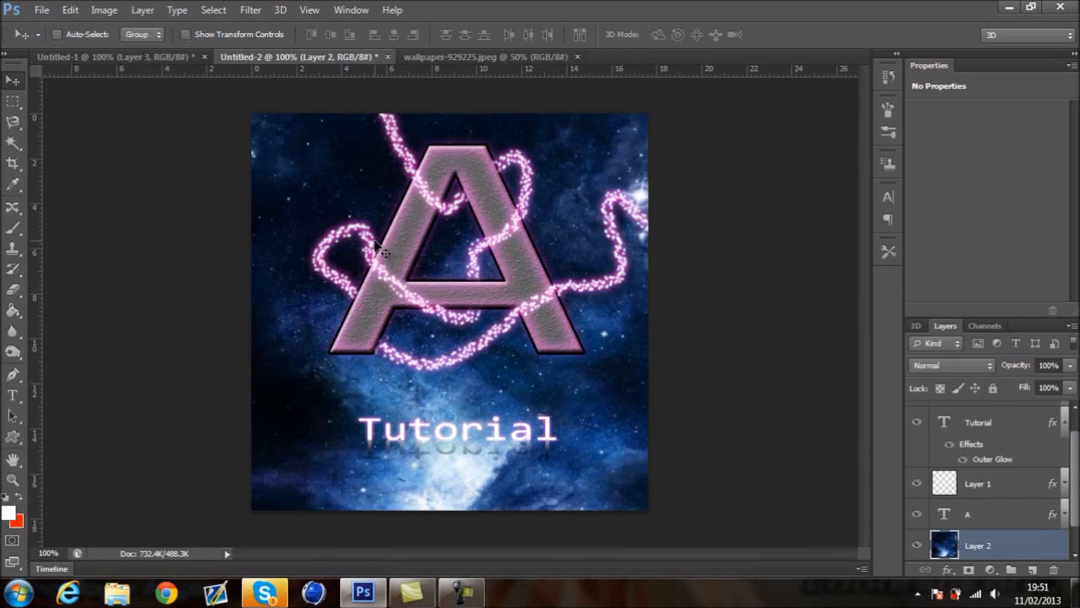
drag(574, 393, 567, 125)
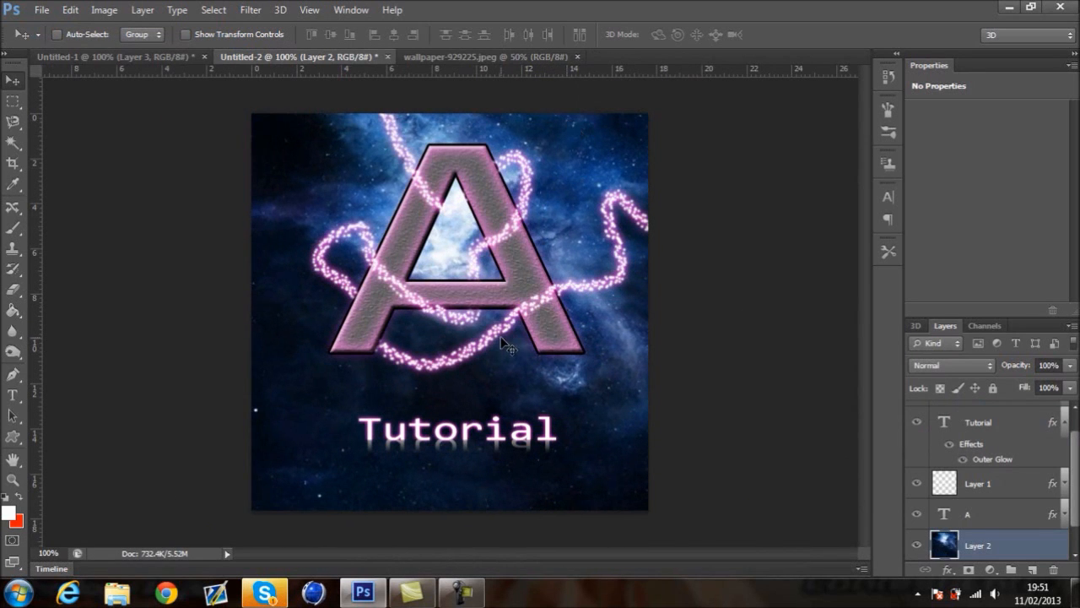
- Delete the full-width strip of the space image behind the Tutorial text, from just below the A to the canvas bottom, and deselect
click(12, 103)
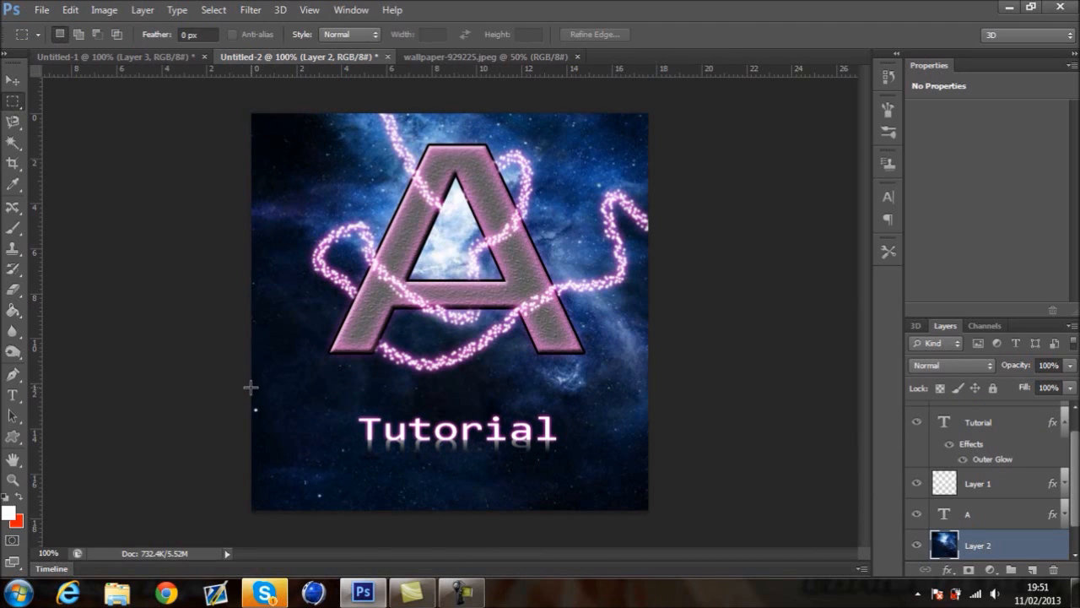
drag(252, 395, 650, 508)
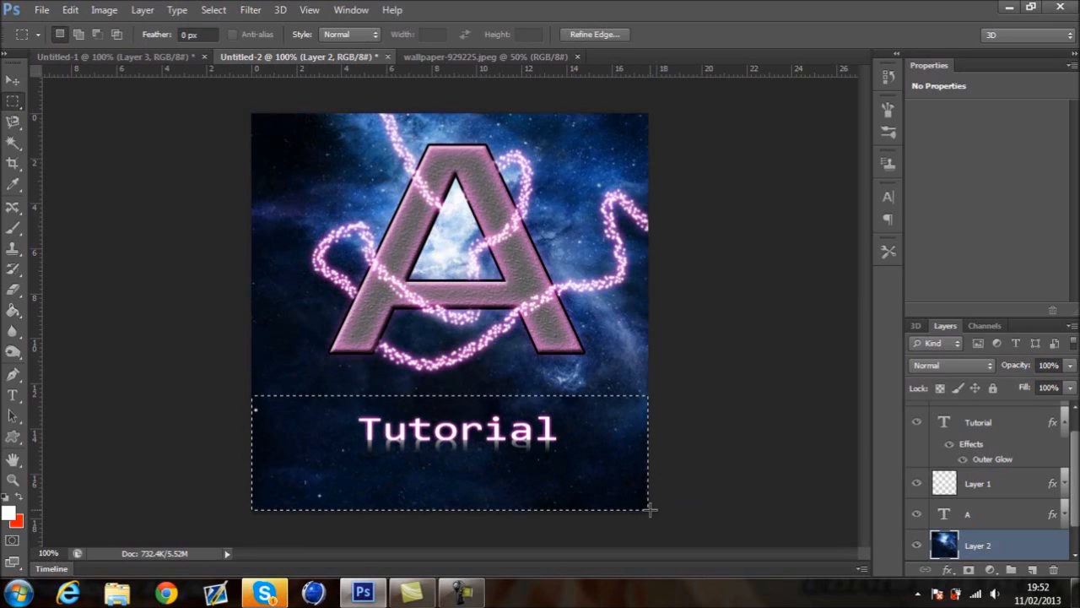
key(Delete)
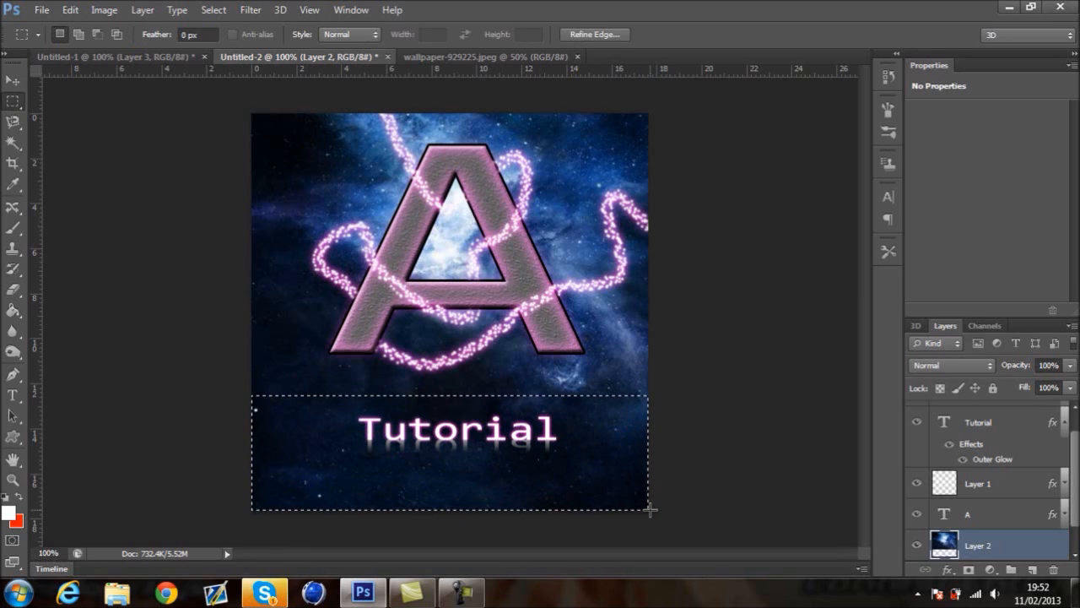
click(13, 79)
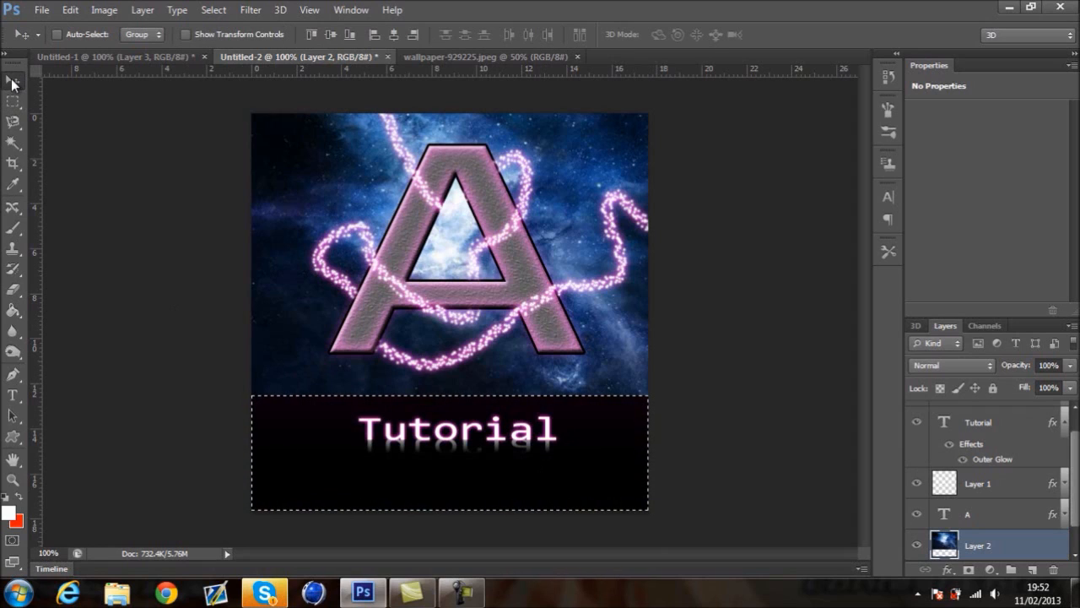
key(ctrl+d)
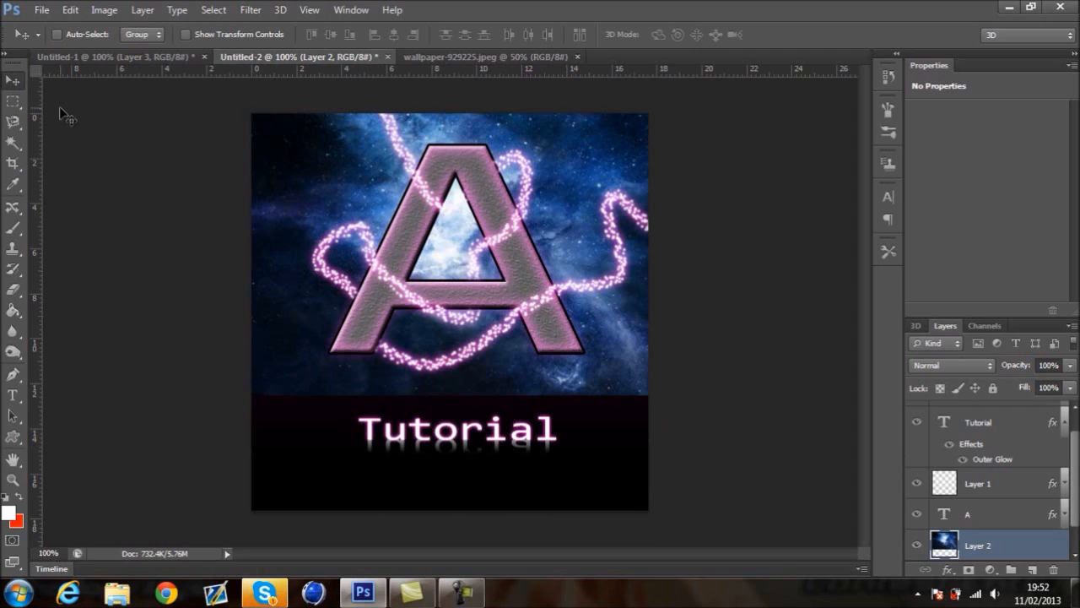
- Soften the space image's hard lower edge above the Tutorial text using the Eraser with an 80 px soft brush
click(12, 288)
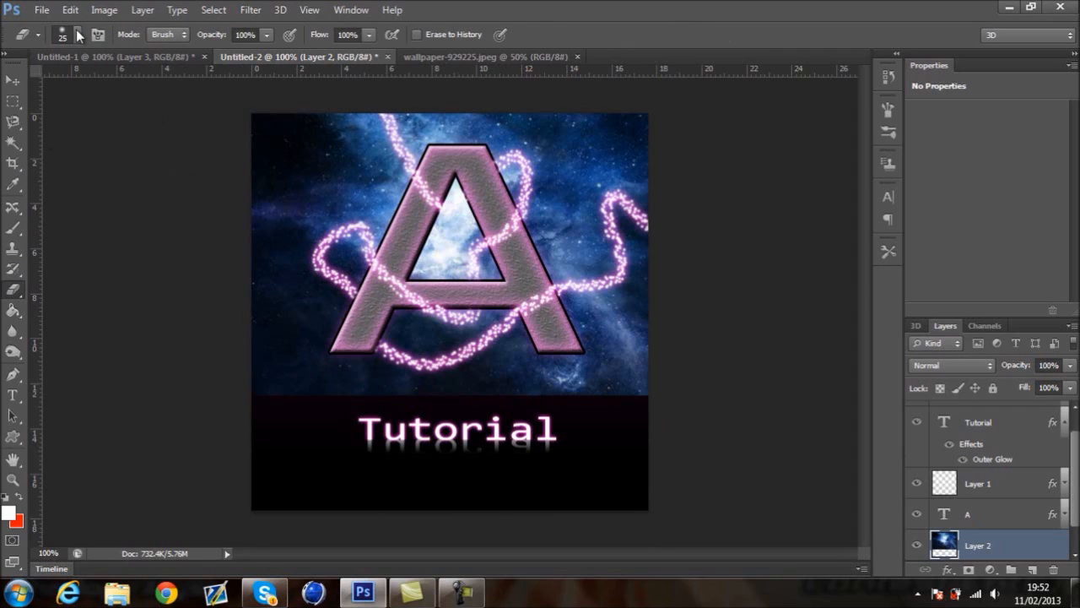
click(78, 35)
click(77, 36)
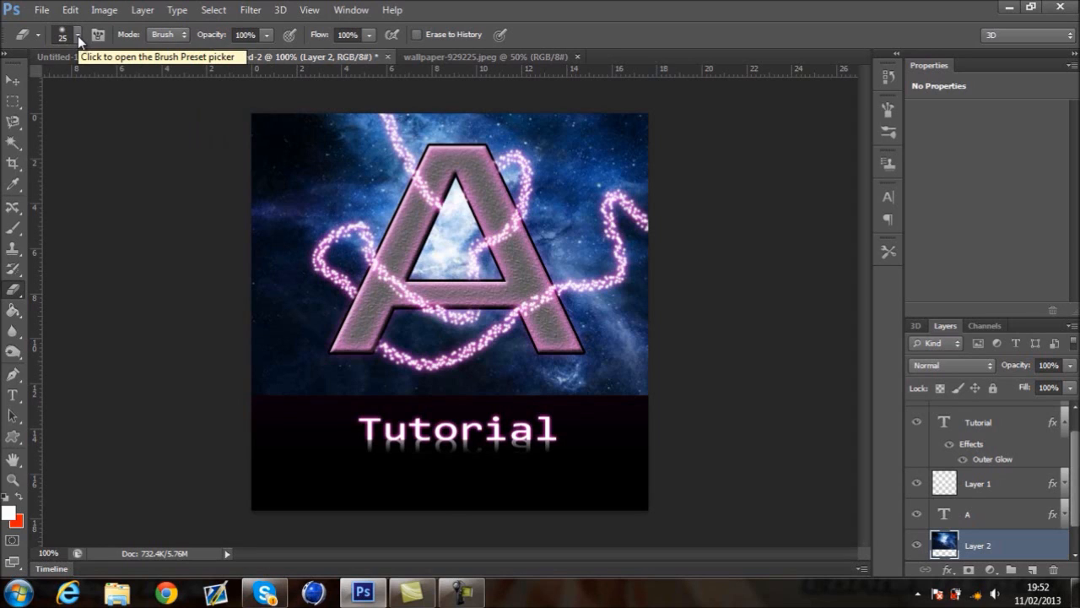
key(bracketright)
key(bracketright)
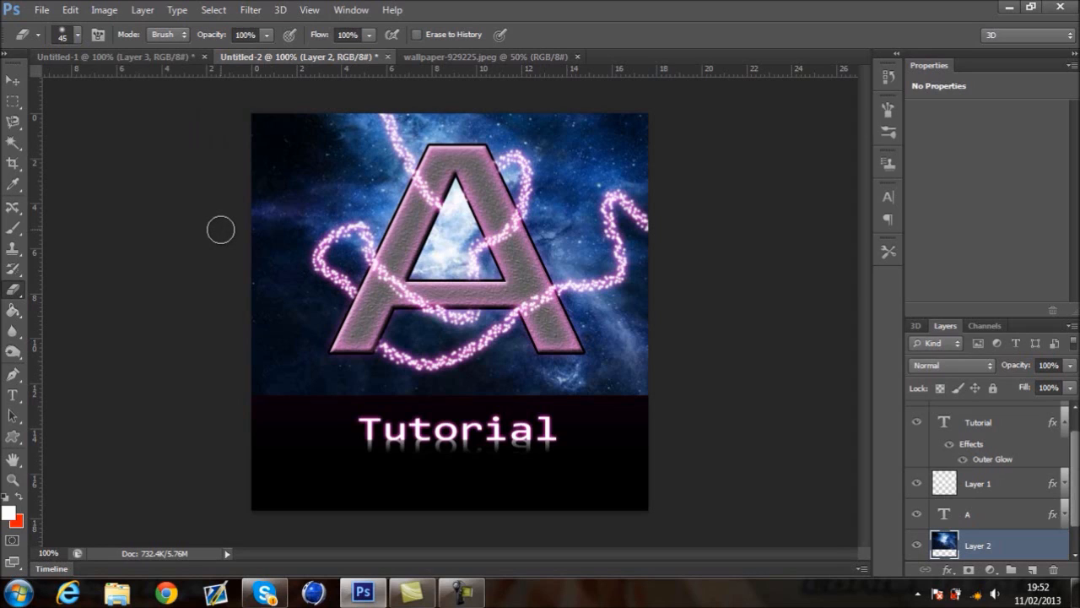
key(bracketleft)
key(bracketleft)
key(bracketleft)
key(bracketleft)
key(bracketright)
key(bracketright)
key(bracketright)
key(bracketright)
key(bracketright)
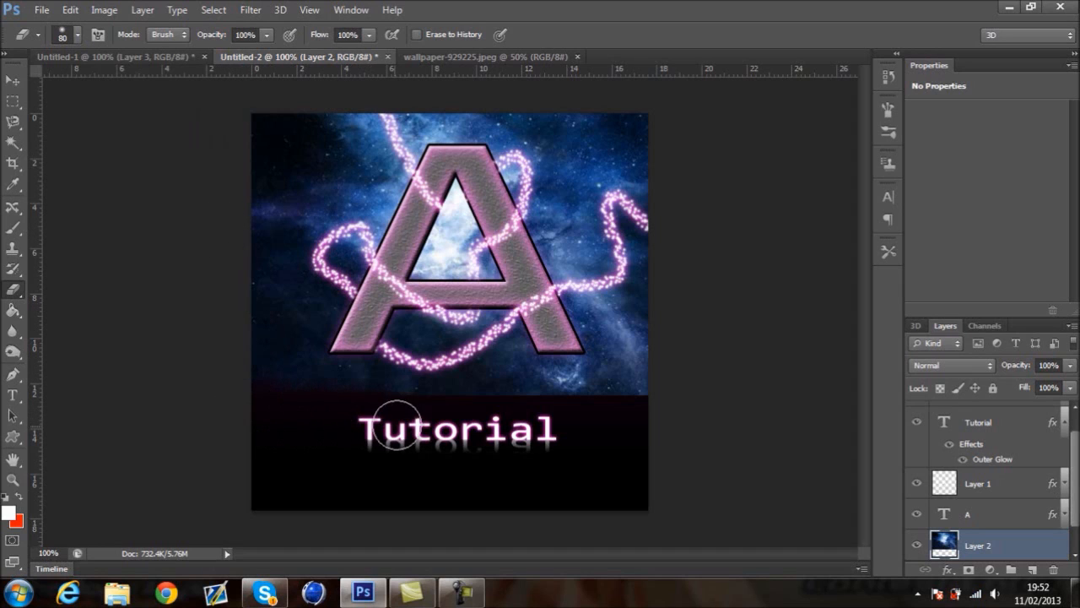
mouse_move(432, 416)
mouse_down()
mouse_move(560, 415)
mouse_move(660, 377)
mouse_move(547, 411)
mouse_move(394, 414)
mouse_move(268, 395)
mouse_move(320, 421)
mouse_up()
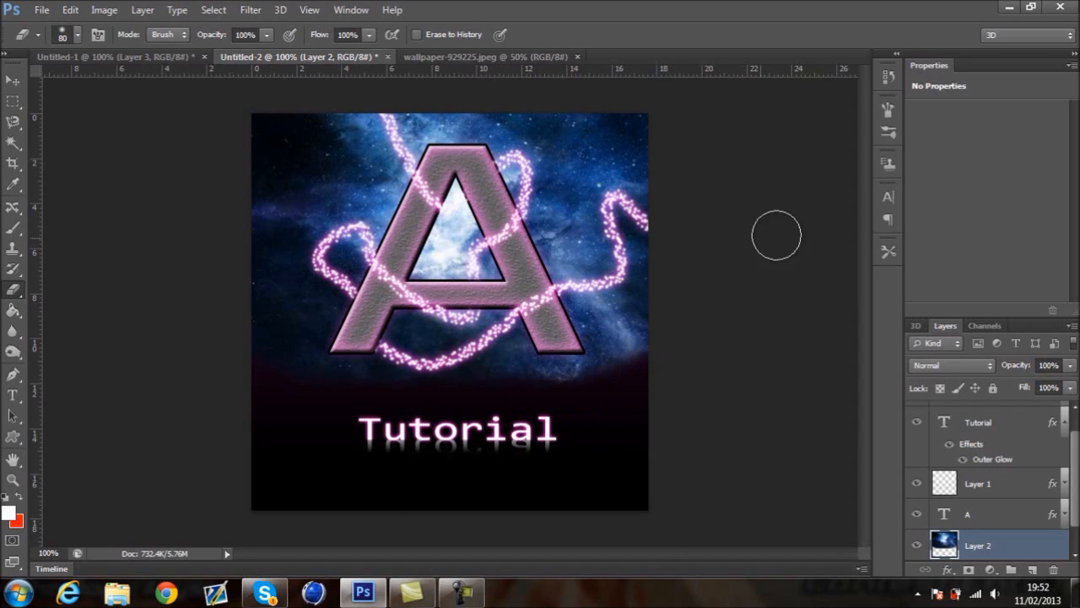
- Free-transform the space image on Layer 2, stretching its lower edge slightly down toward the Tutorial text
key(ctrl+t)
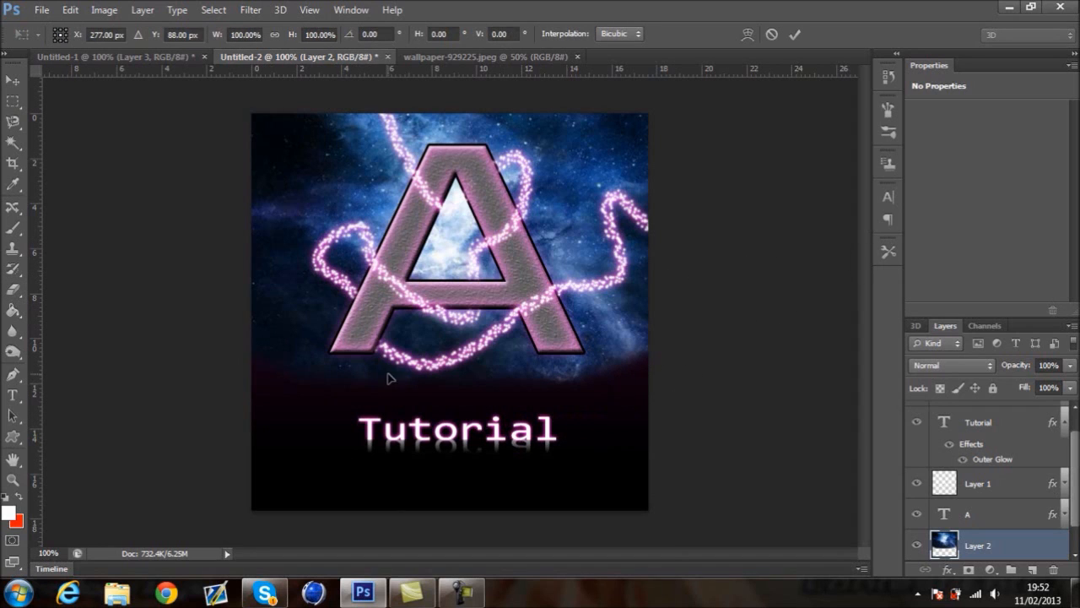
key(ctrl+minus)
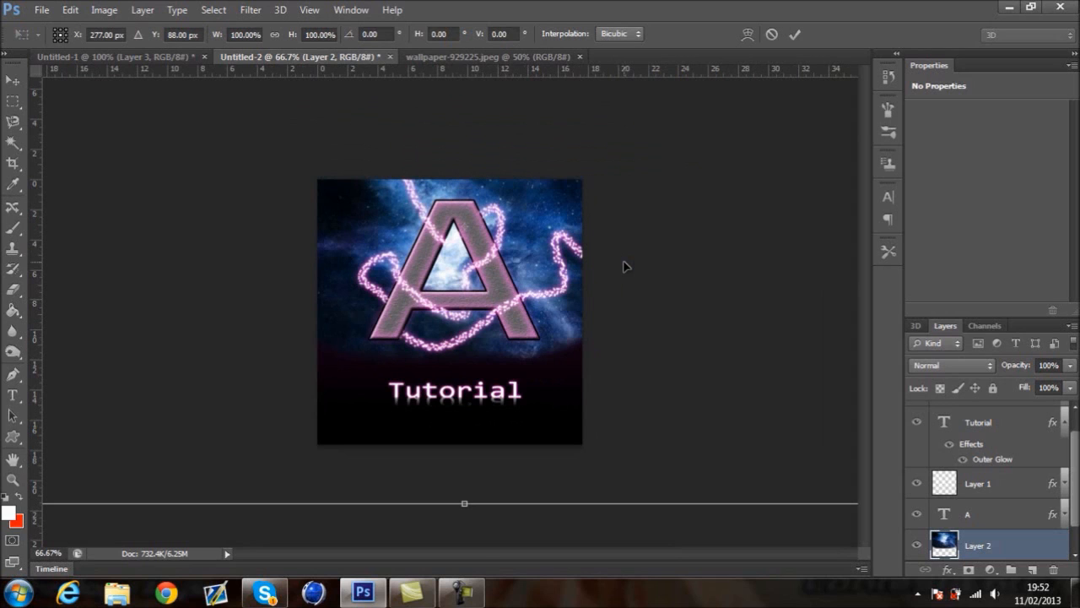
drag(464, 504, 463, 525)
key(Return)
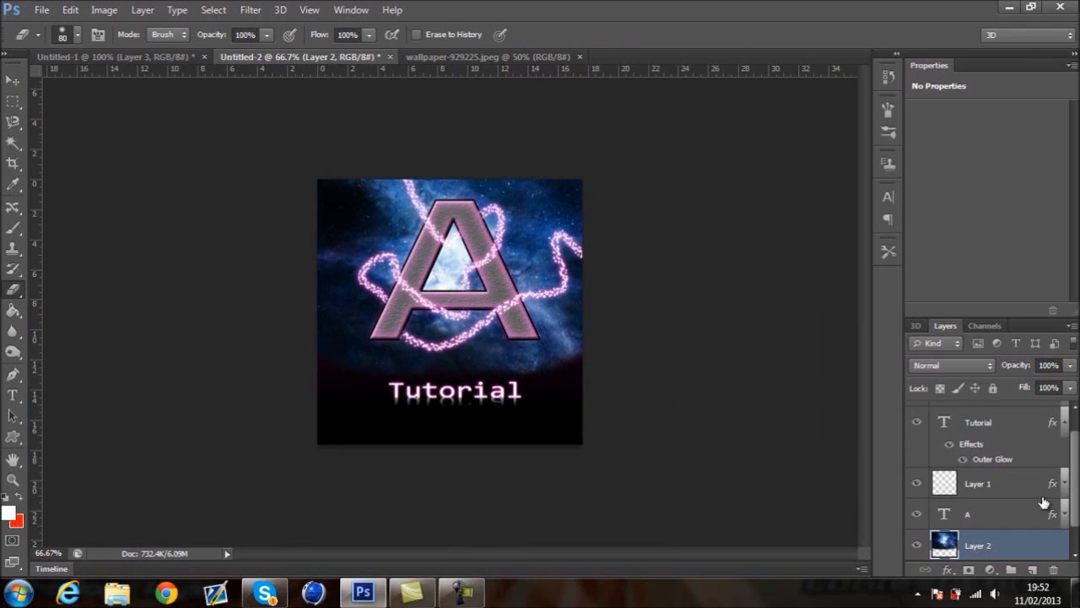
- Stretch the A letter and its Layer 1 trail together downward to about 111% height
click(1021, 513)
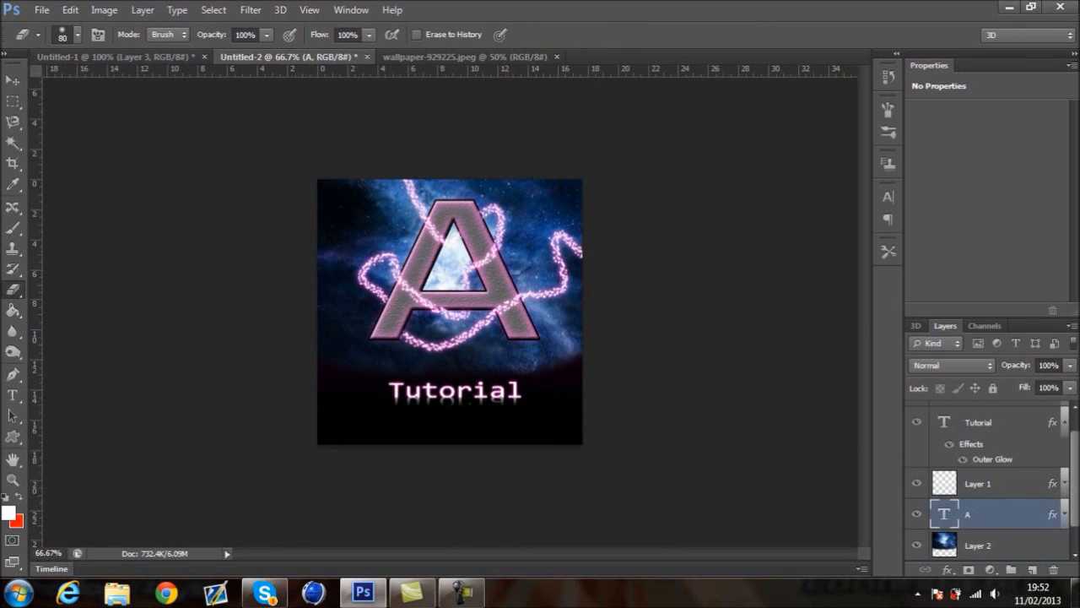
shift+click(1023, 488)
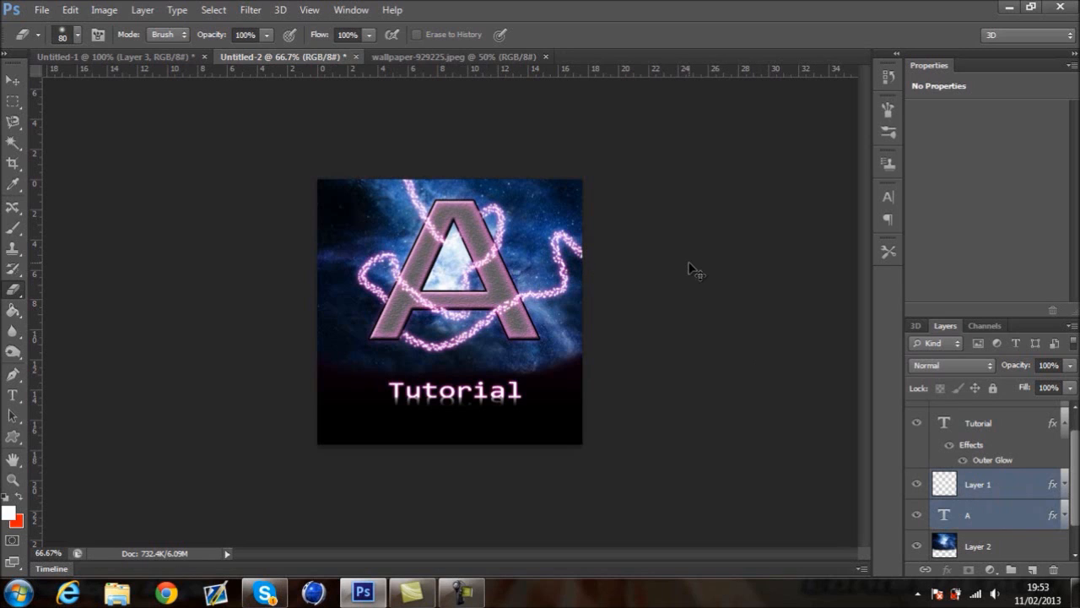
key(ctrl+t)
drag(470, 352, 466, 371)
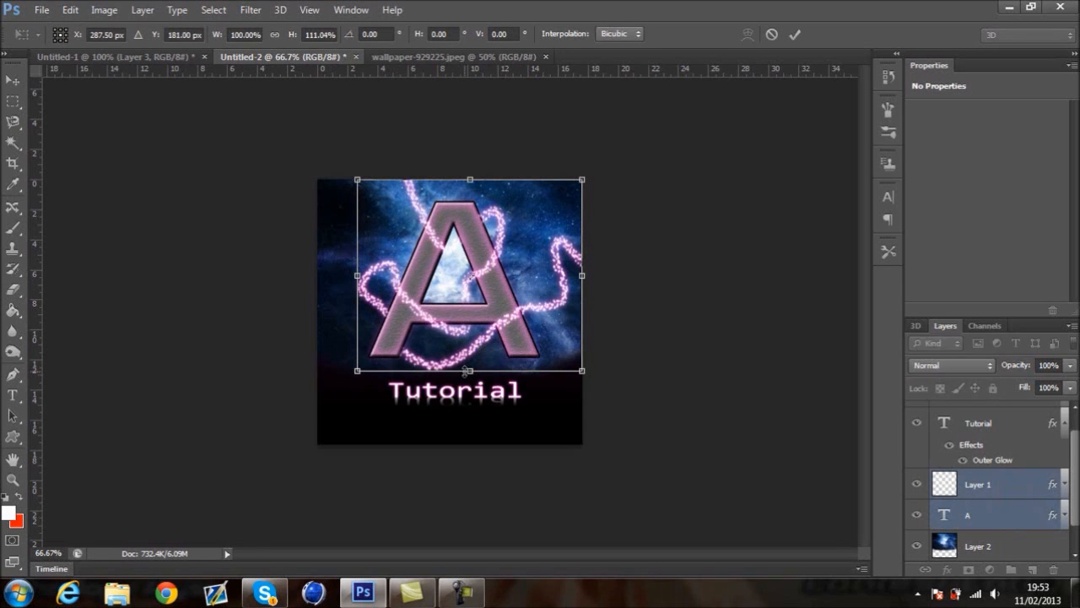
key(Return)
key(e)
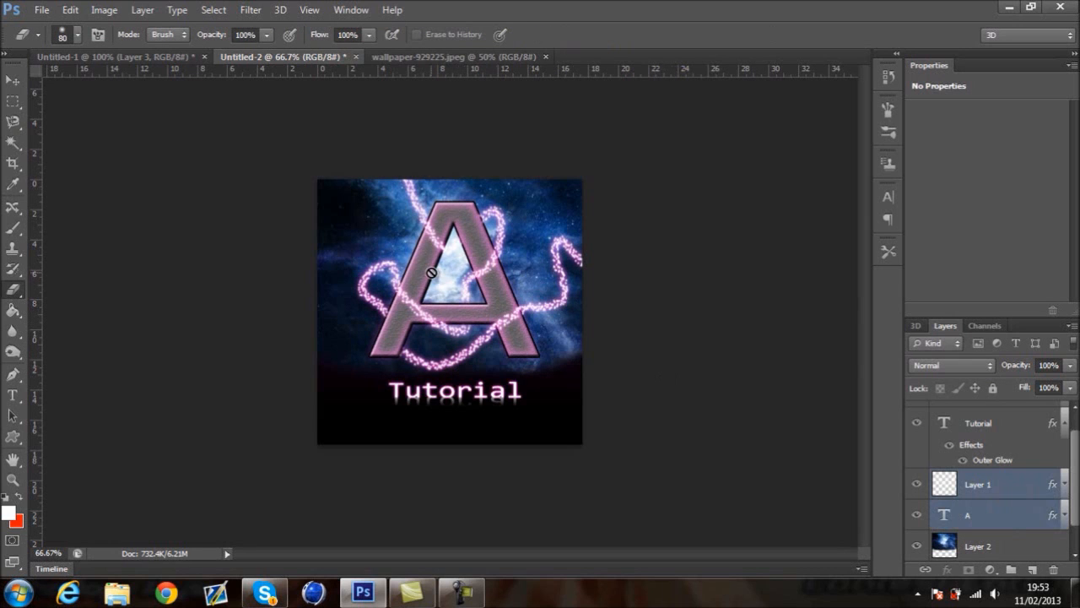
key(ctrl+plus)
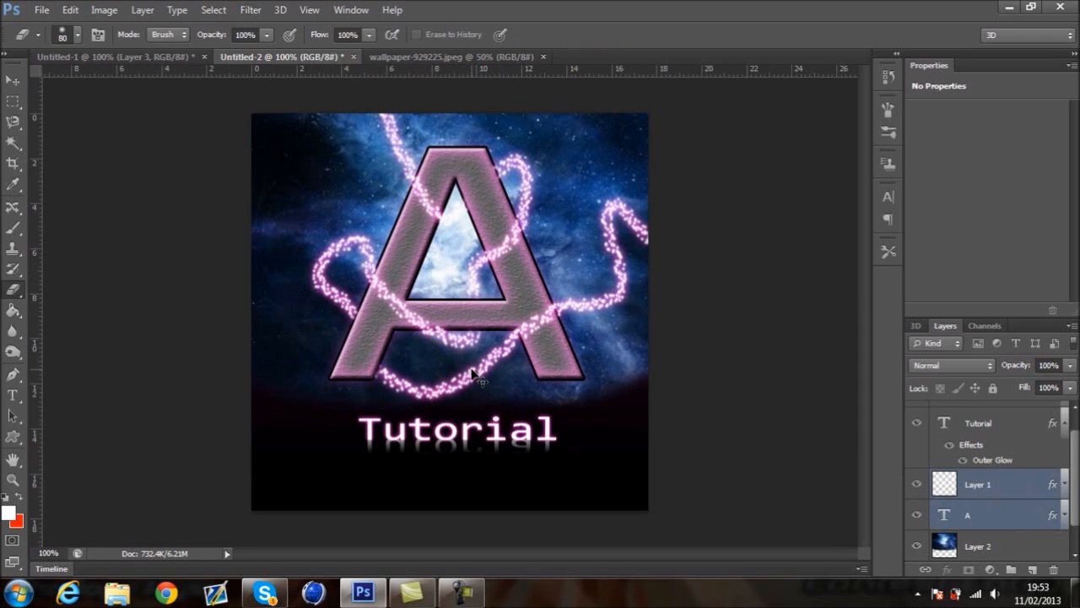
key(ctrl+plus)
key(ctrl+minus)
- Move the Tutorial text and its reflection together slightly down, away from the letter A
click(1033, 426)
key(ctrl+j)
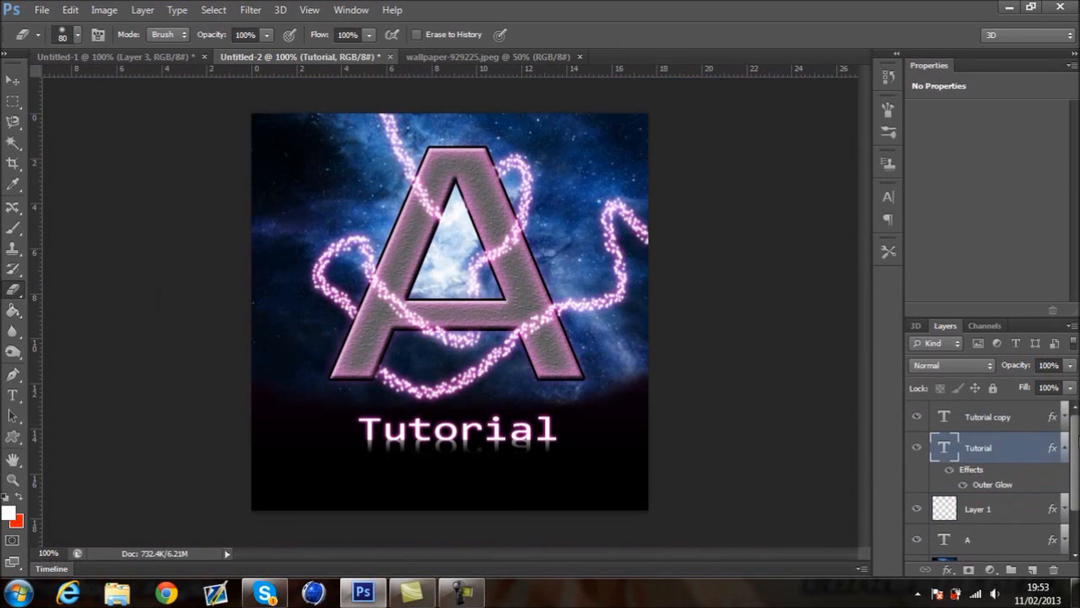
shift+click(1028, 422)
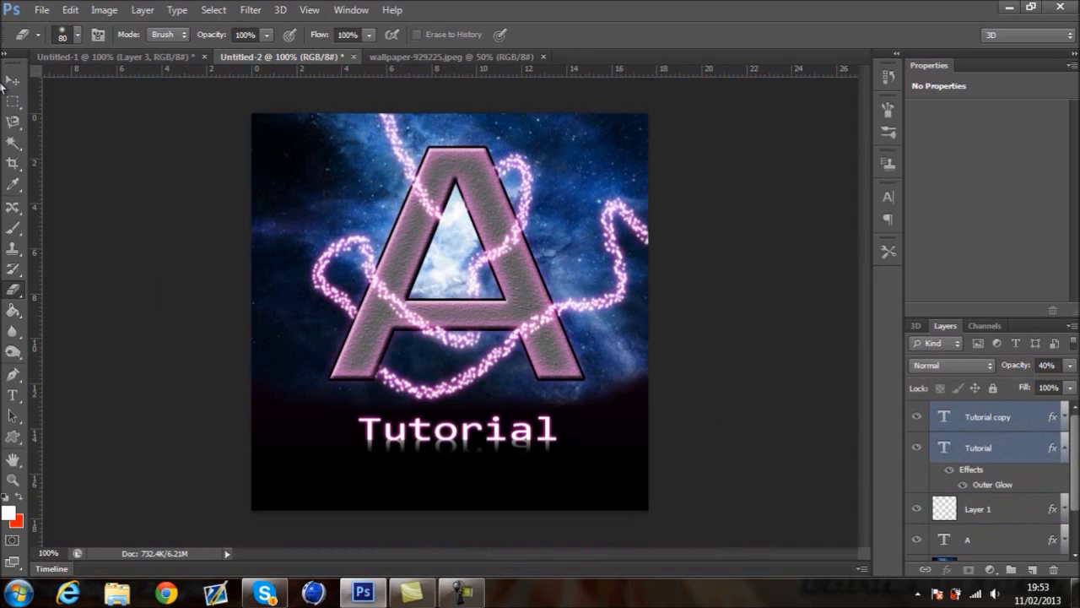
key(v)
drag(463, 431, 460, 449)
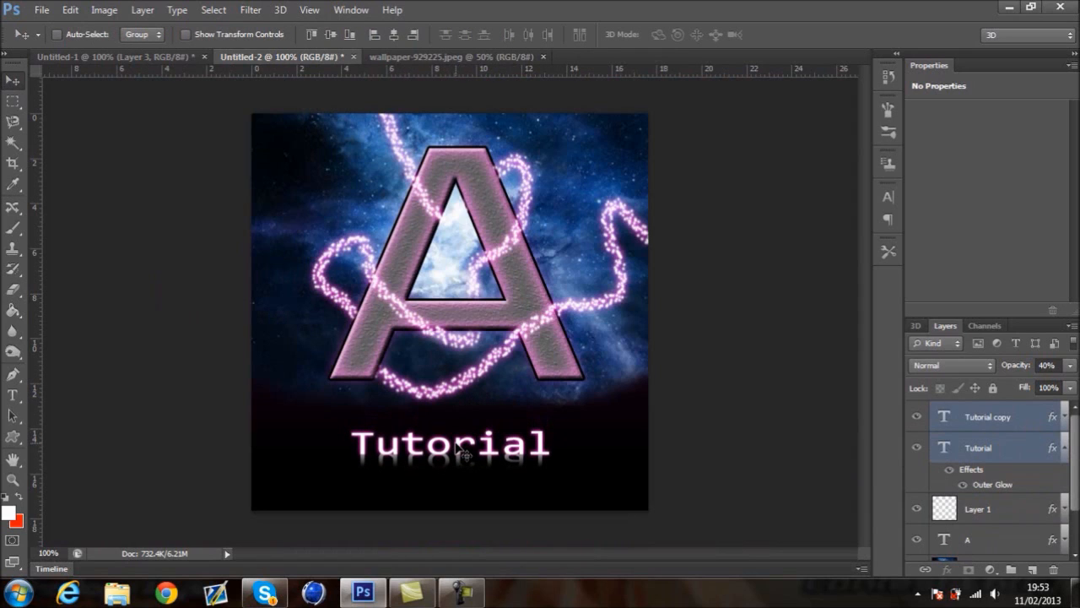
- Widen the Tutorial text and its reflection on both sides to roughly the width of the A
key(ctrl+t)
drag(550, 452, 564, 452)
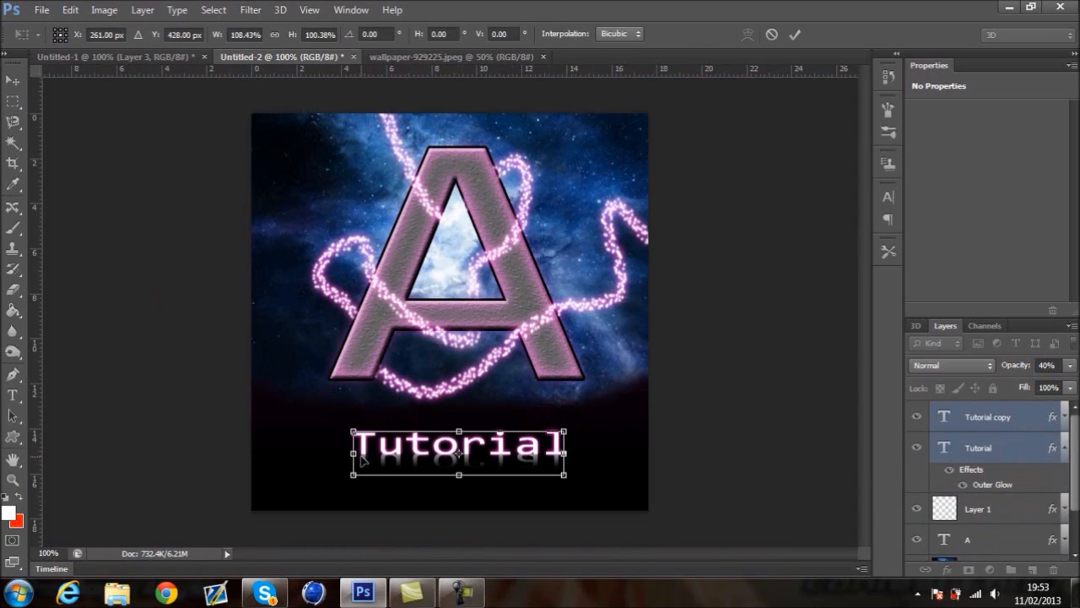
drag(348, 453, 325, 453)
key(Return)
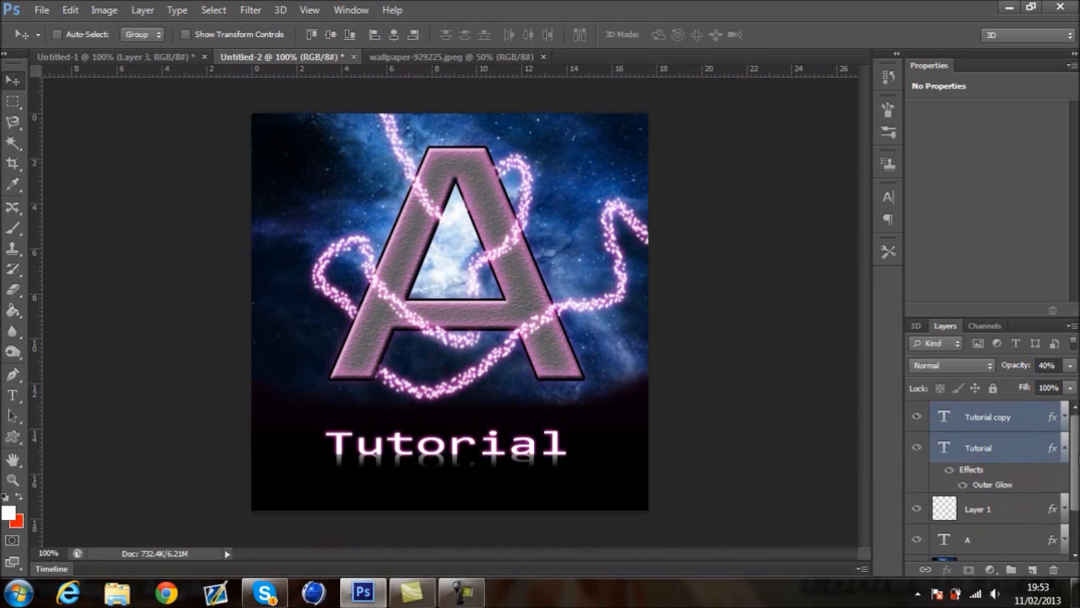
- Stretch the Layer 2 space image downward to about 101.5% height and switch to the Move tool
scroll(1071, 473, down, 2)
click(1013, 511)
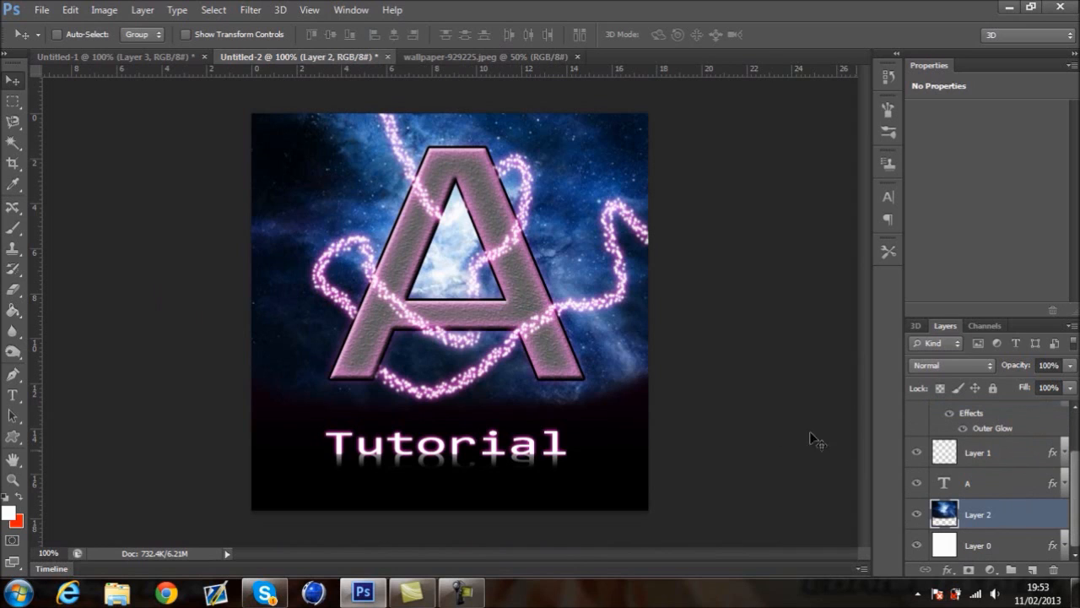
click(13, 293)
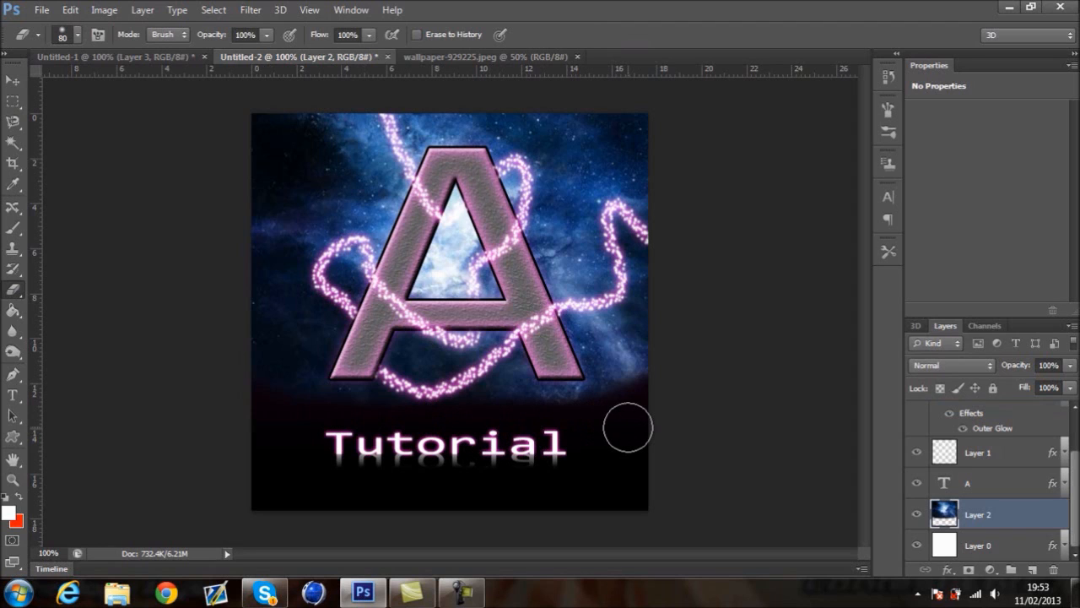
key(ctrl+t)
key(ctrl+minus)
key(ctrl+minus)
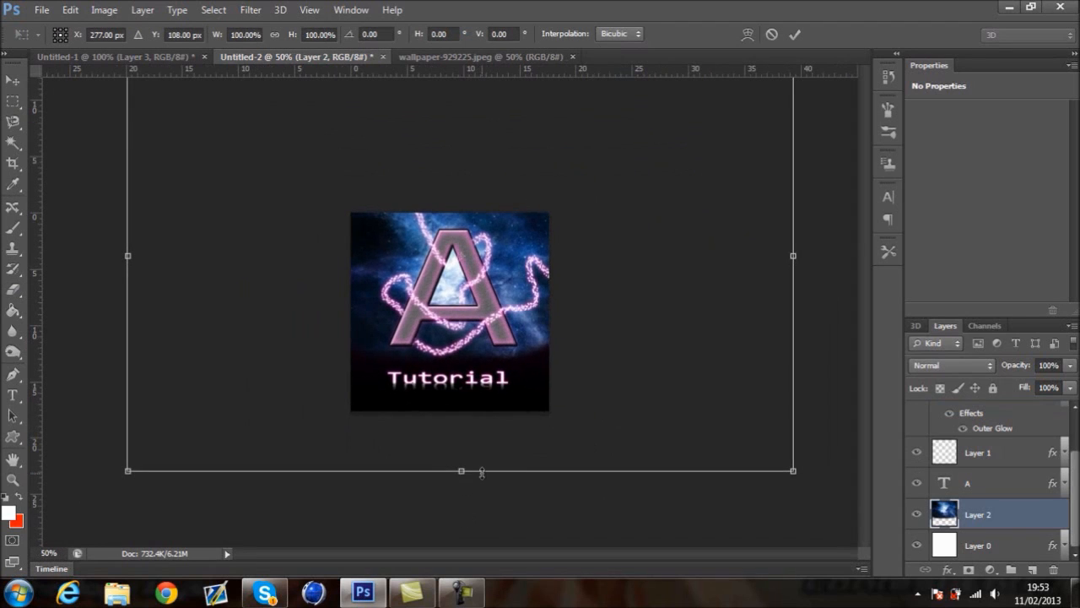
drag(463, 471, 463, 478)
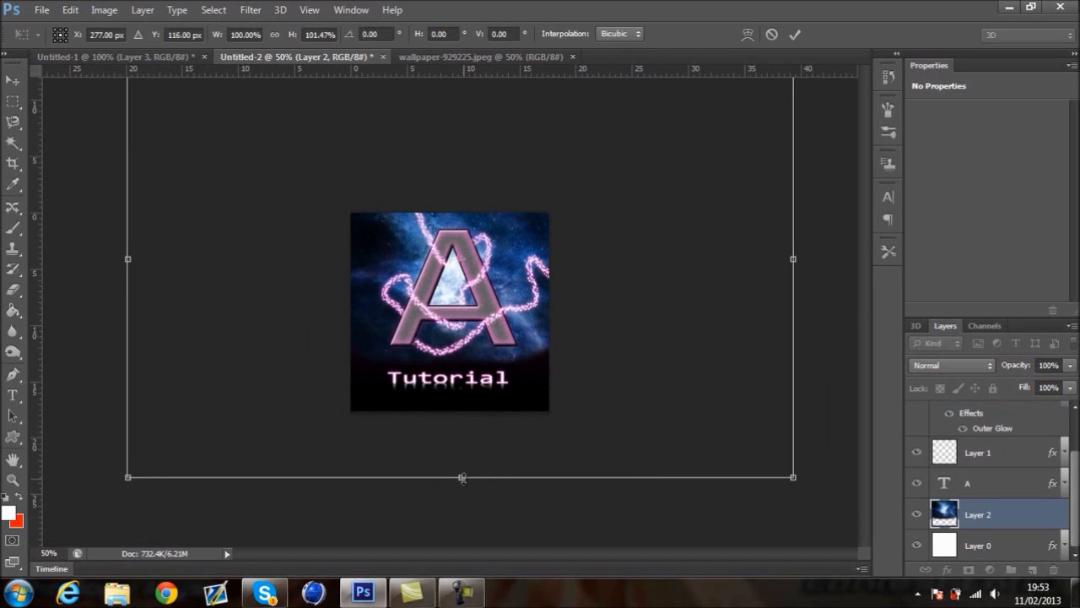
key(Return)
key(ctrl+plus)
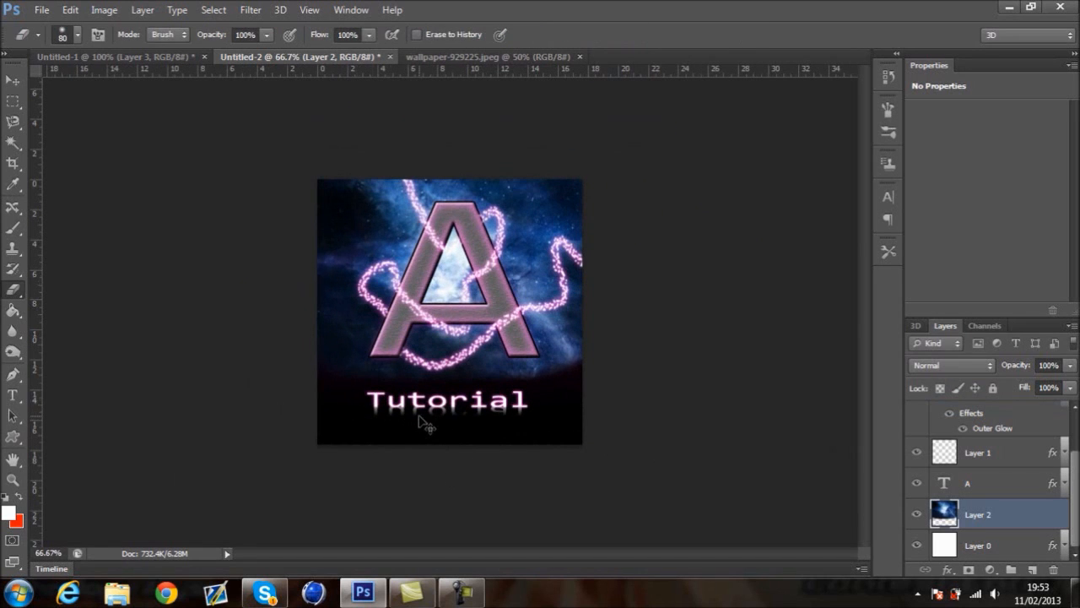
key(ctrl+plus)
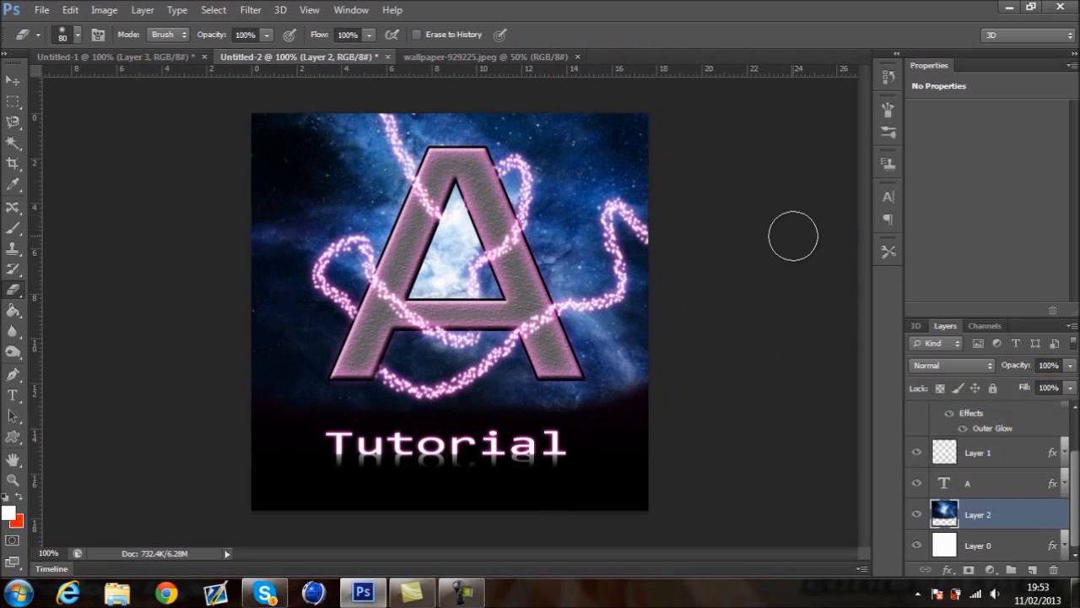
click(12, 80)
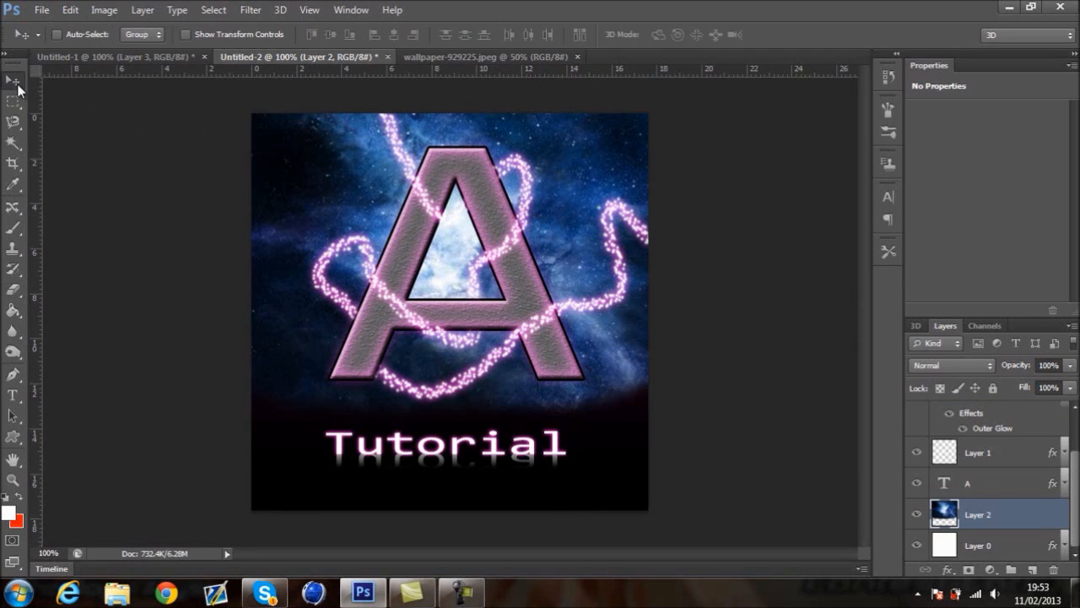